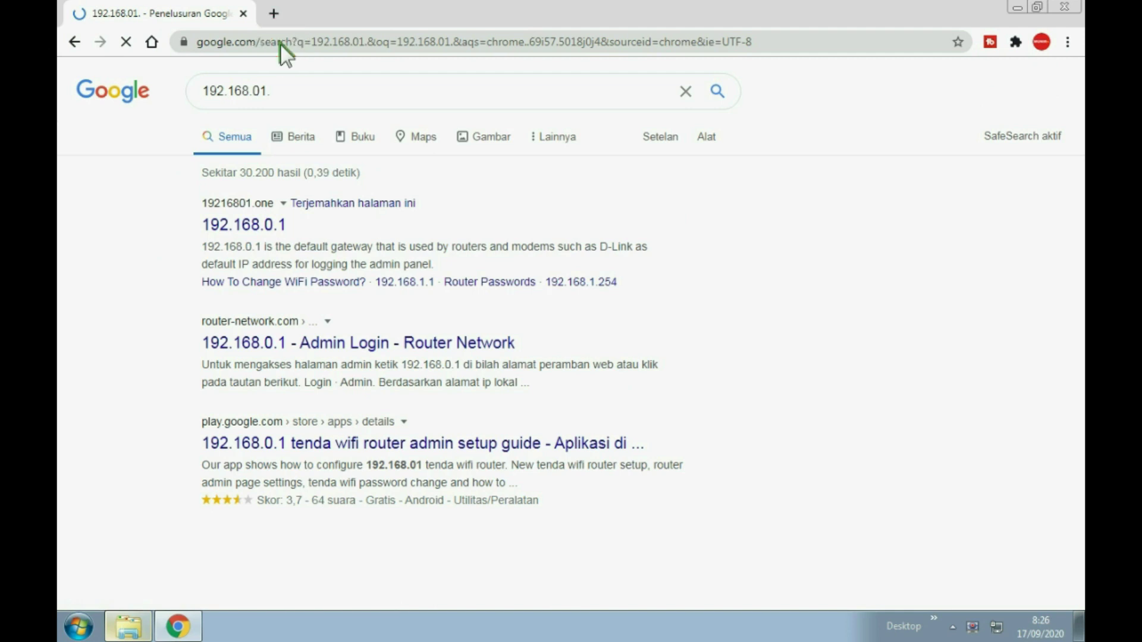
Load the D-Link DWR-920 login page at 192.168.0.1 from the address bar suggestion.
{"action": "left_click", "coordinate": [280, 44]}
{"action": "type", "text": "192"}
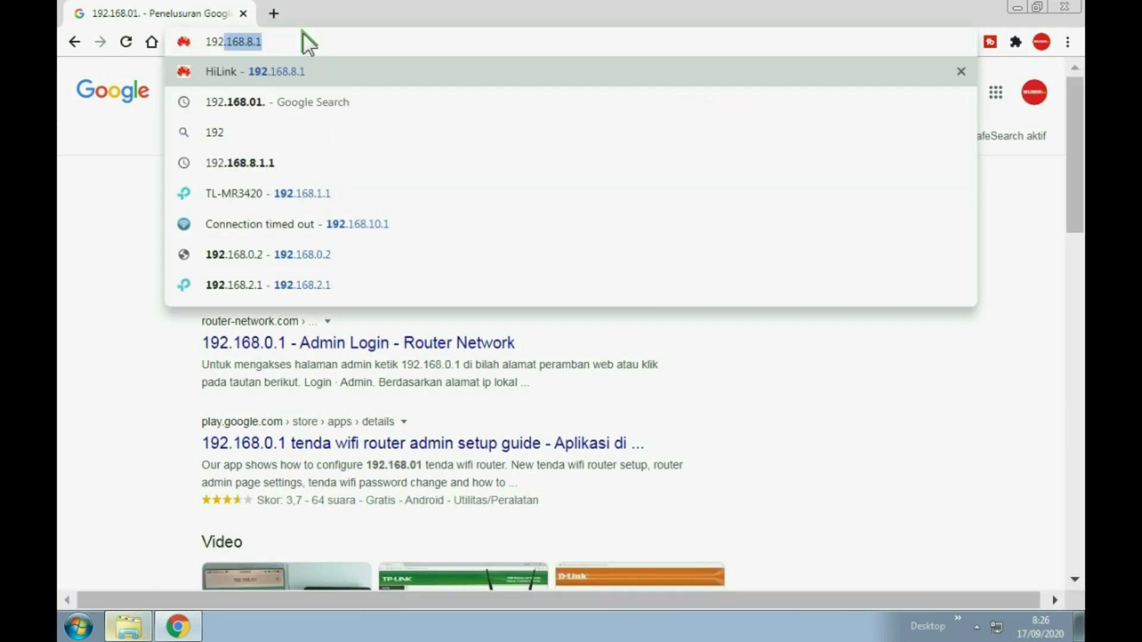
{"action": "type", "text": ".16"}
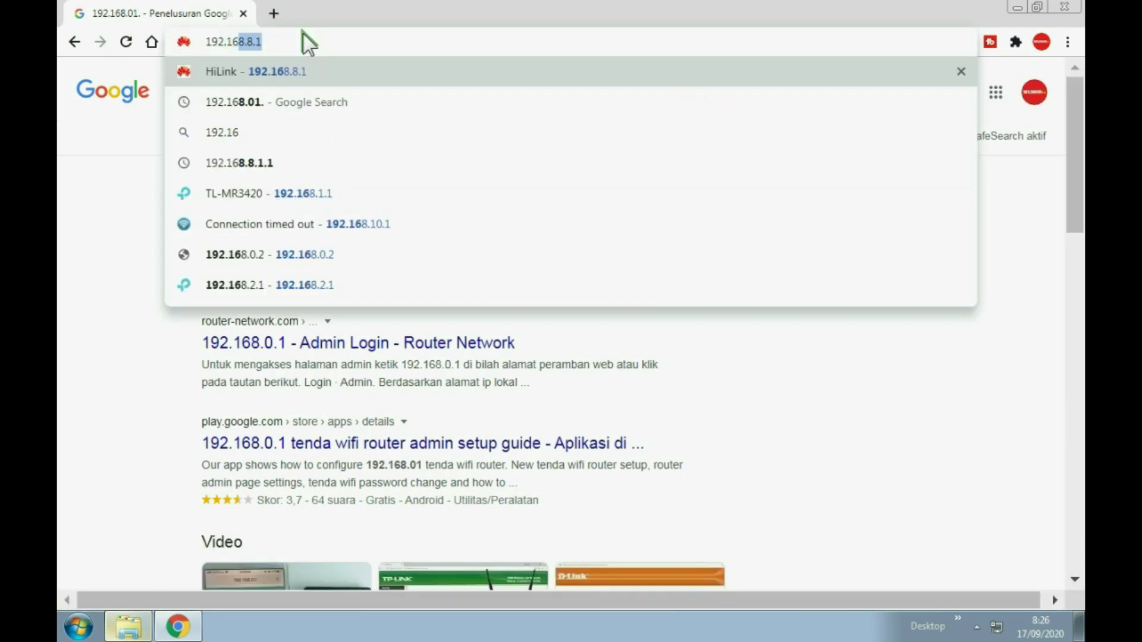
{"action": "type", "text": "8.0"}
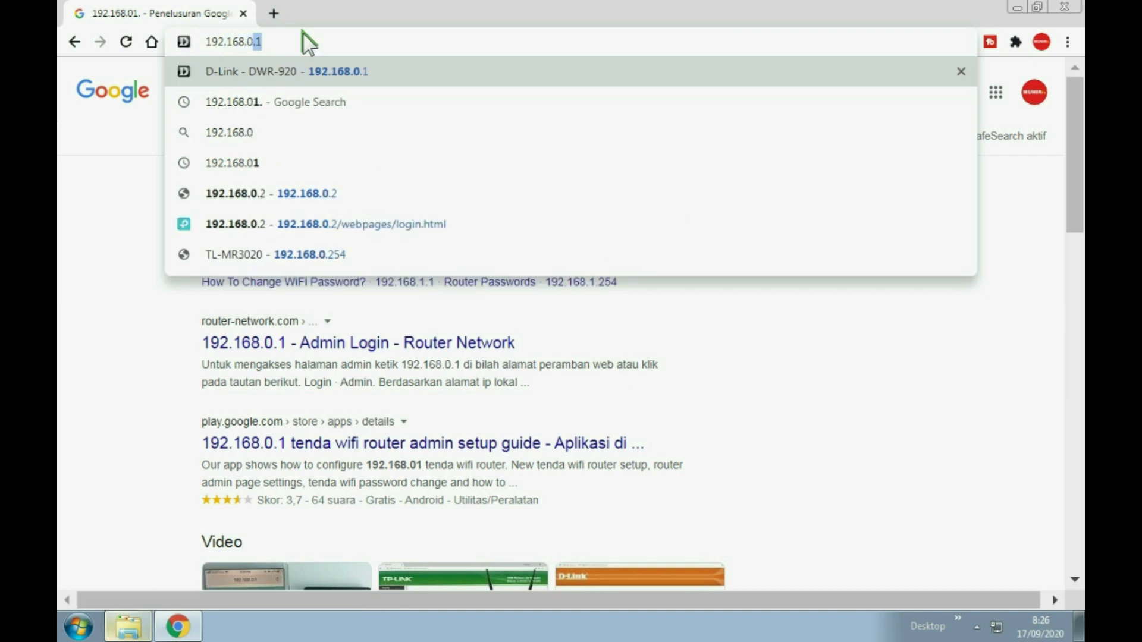
{"action": "type", "text": "."}
{"action": "left_click", "coordinate": [320, 65]}
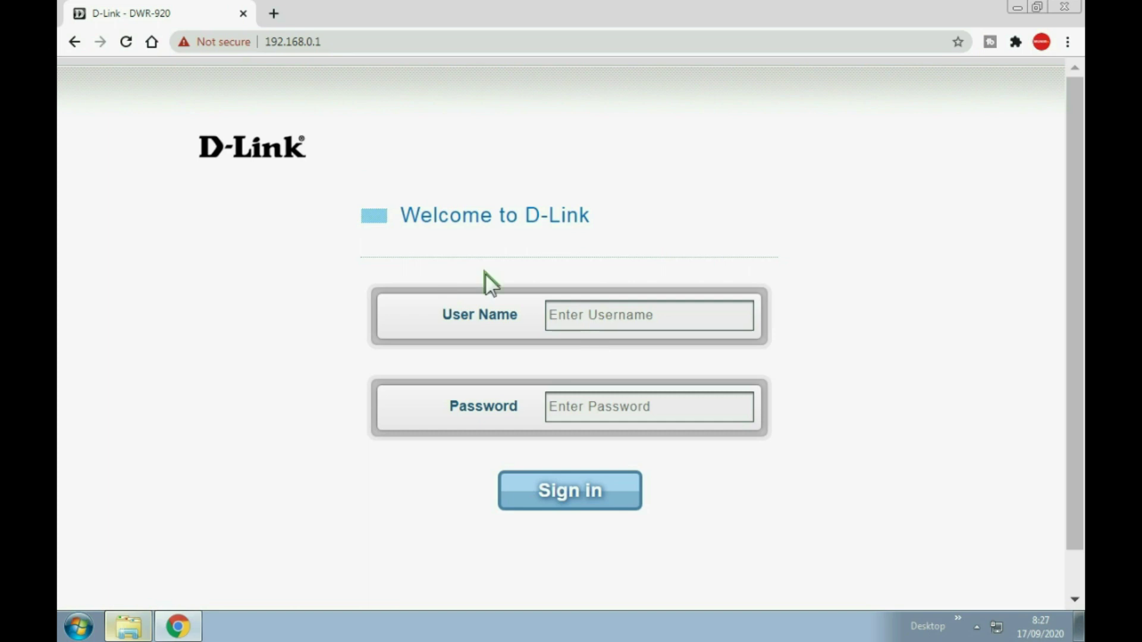
Sign in as admin using the saved user name and the account password.
{"action": "left_click", "coordinate": [576, 316]}
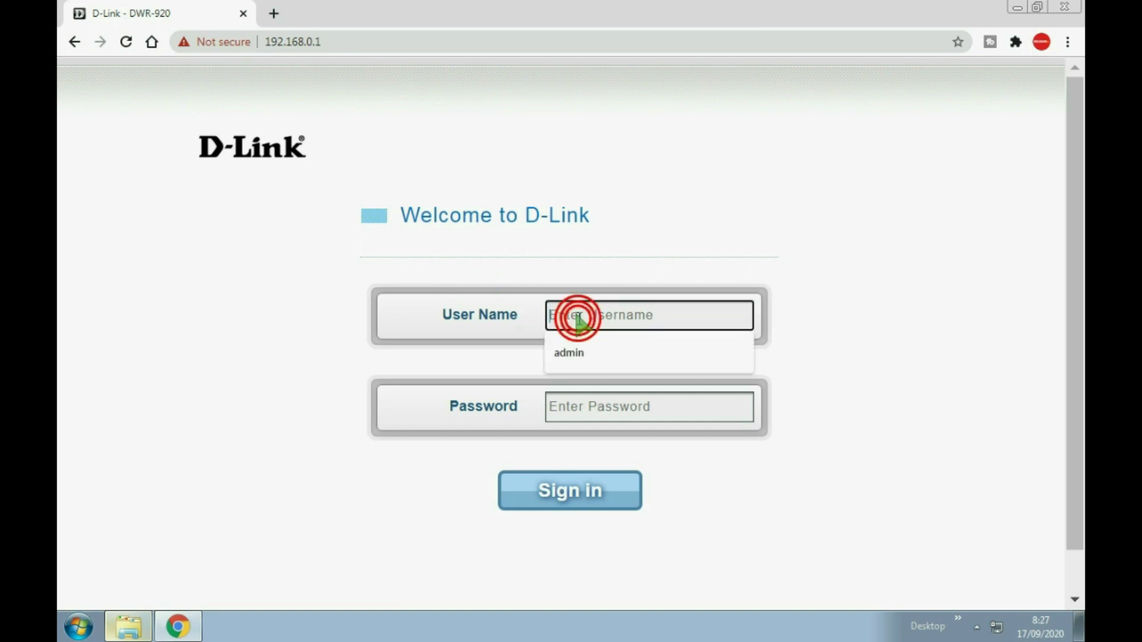
{"action": "left_click", "coordinate": [576, 353]}
{"action": "left_click", "coordinate": [575, 404]}
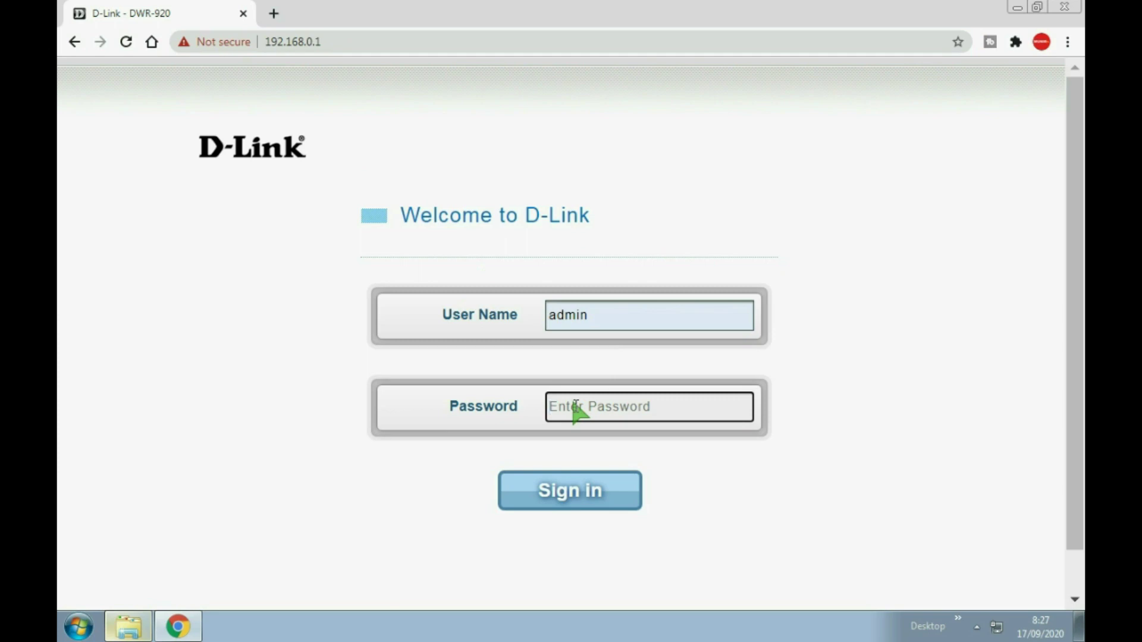
{"action": "type", "text": "a"}
{"action": "double_click", "coordinate": [592, 316]}
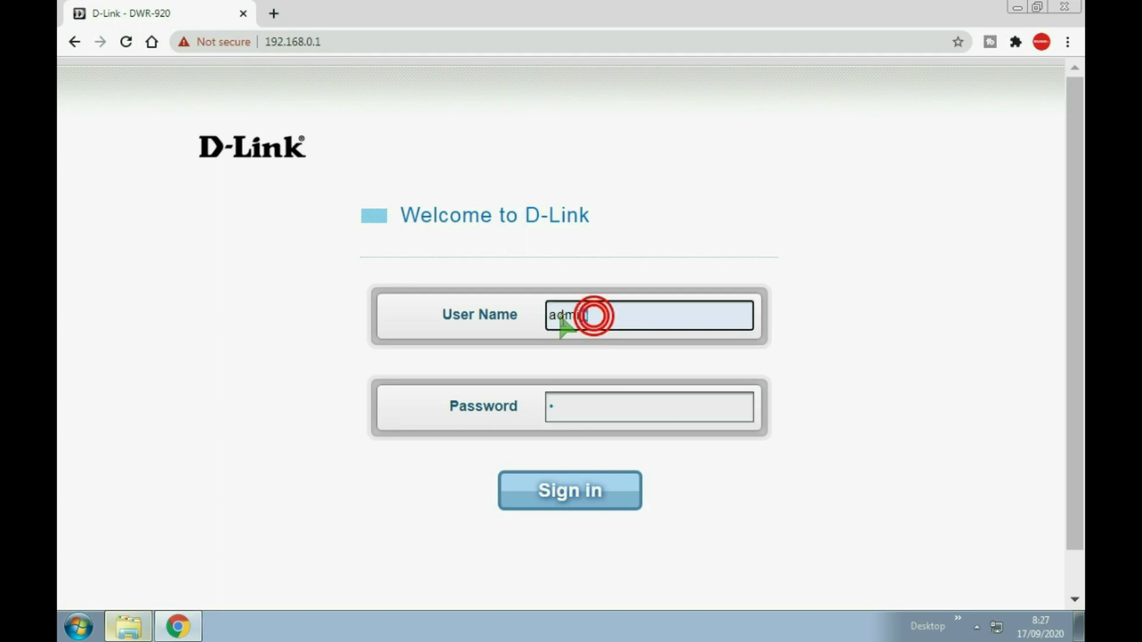
{"action": "double_click", "coordinate": [574, 404]}
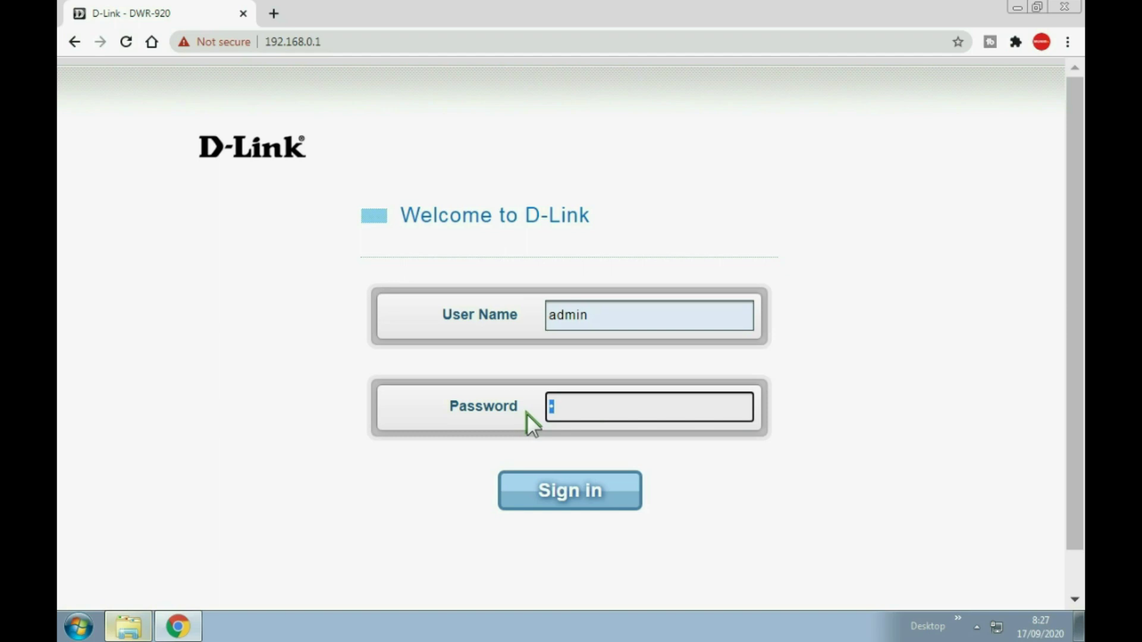
{"action": "type", "text": "•••••••"}
{"action": "left_click", "coordinate": [561, 495]}
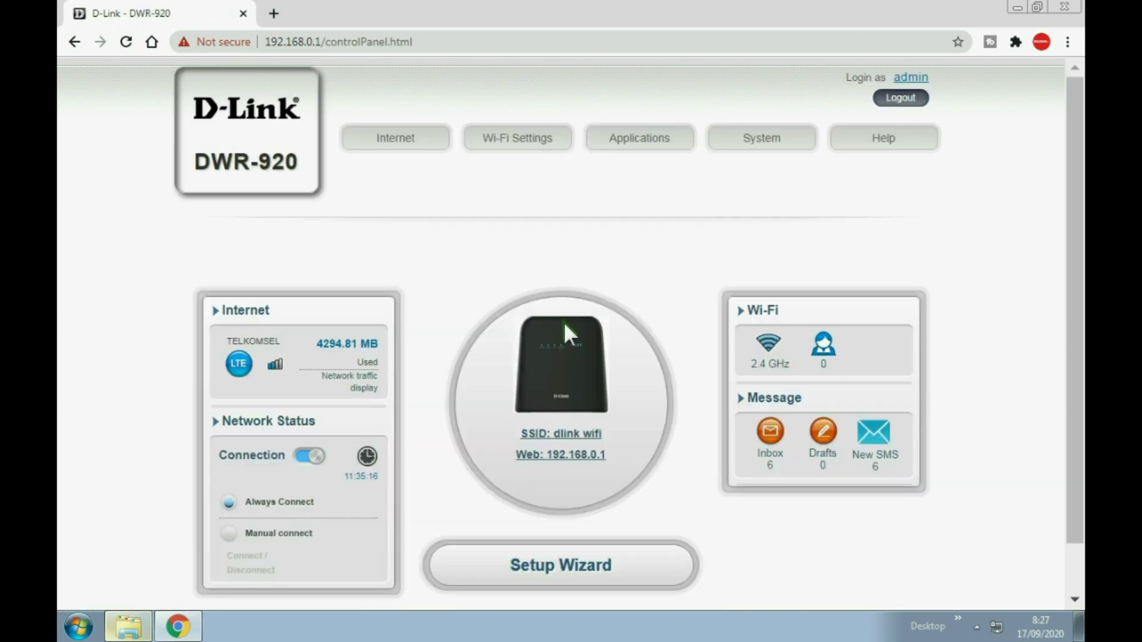
Save the internet connection type as 4G/3G/2G Mode.
{"action": "left_click", "coordinate": [405, 148]}
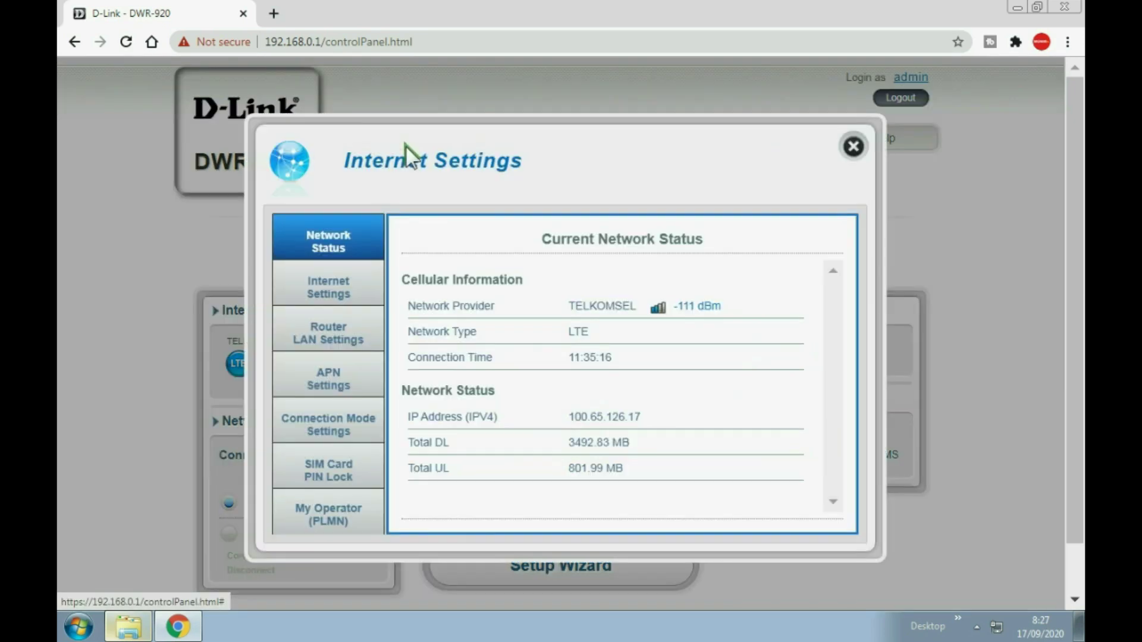
{"action": "left_click", "coordinate": [341, 279]}
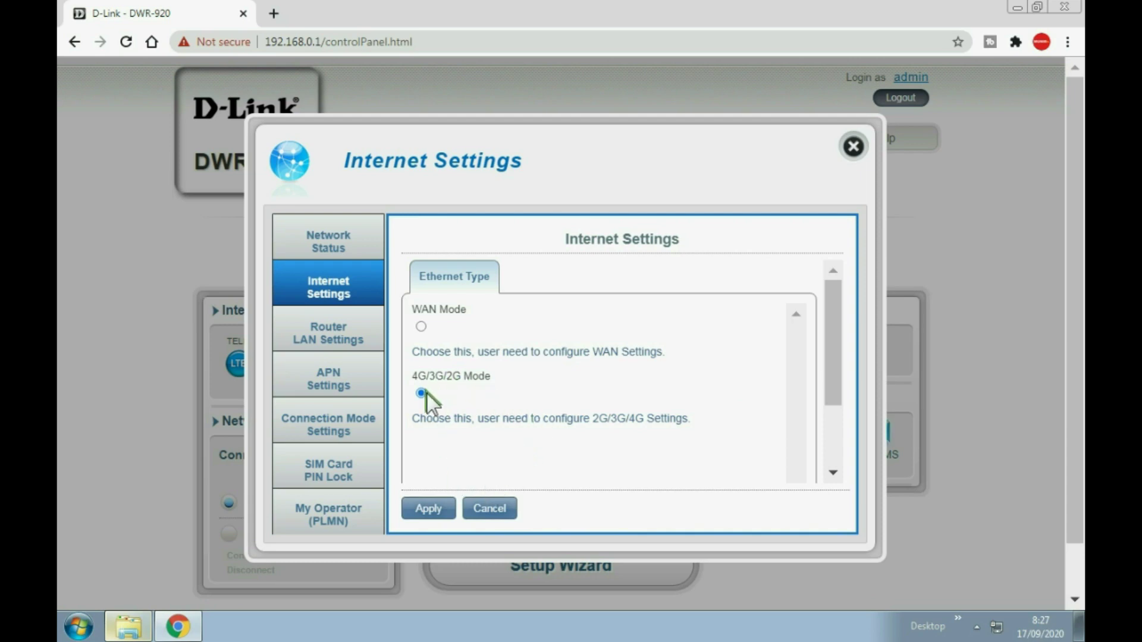
{"action": "left_click", "coordinate": [435, 508]}
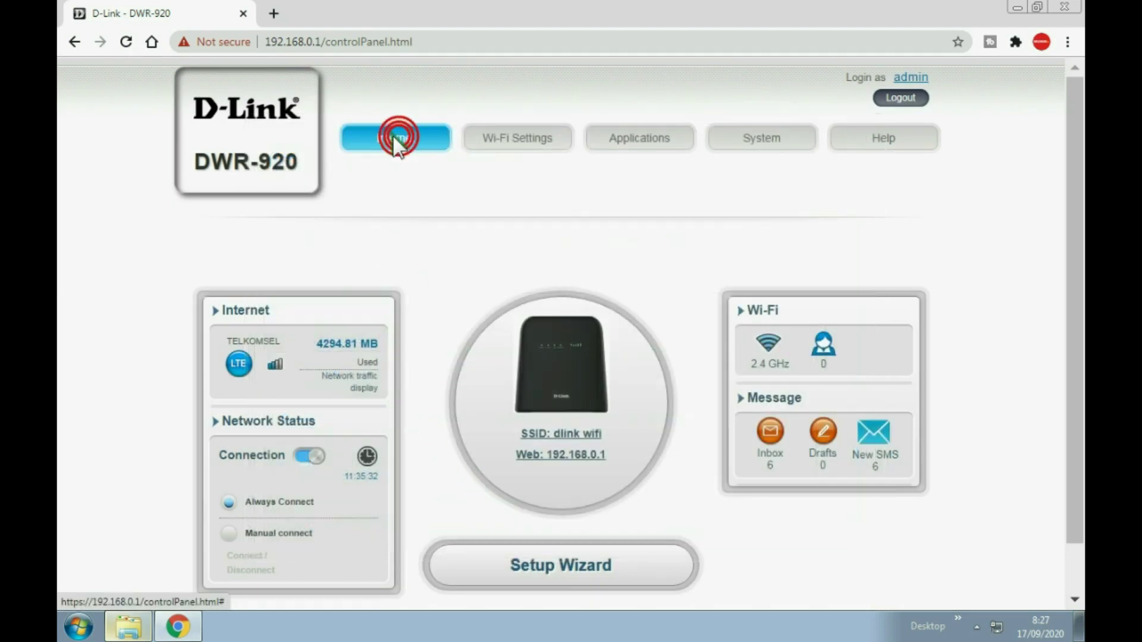
Review the LAN and Connection Mode settings and dismiss the save confirmation.
{"action": "left_click", "coordinate": [394, 137]}
{"action": "left_click", "coordinate": [354, 347]}
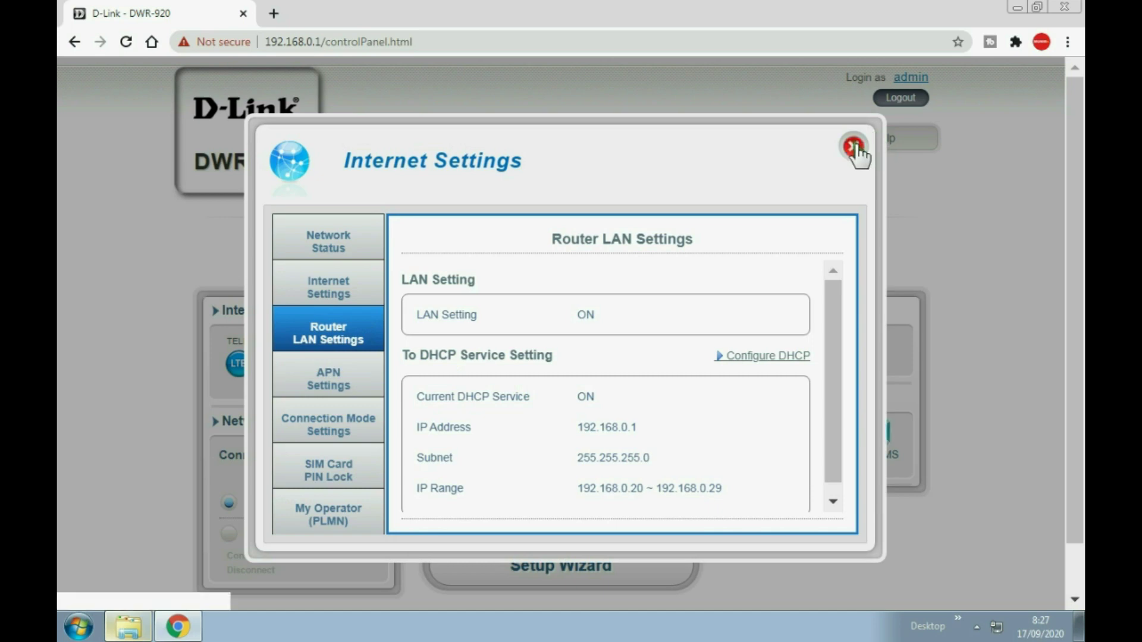
{"action": "left_click", "coordinate": [365, 432]}
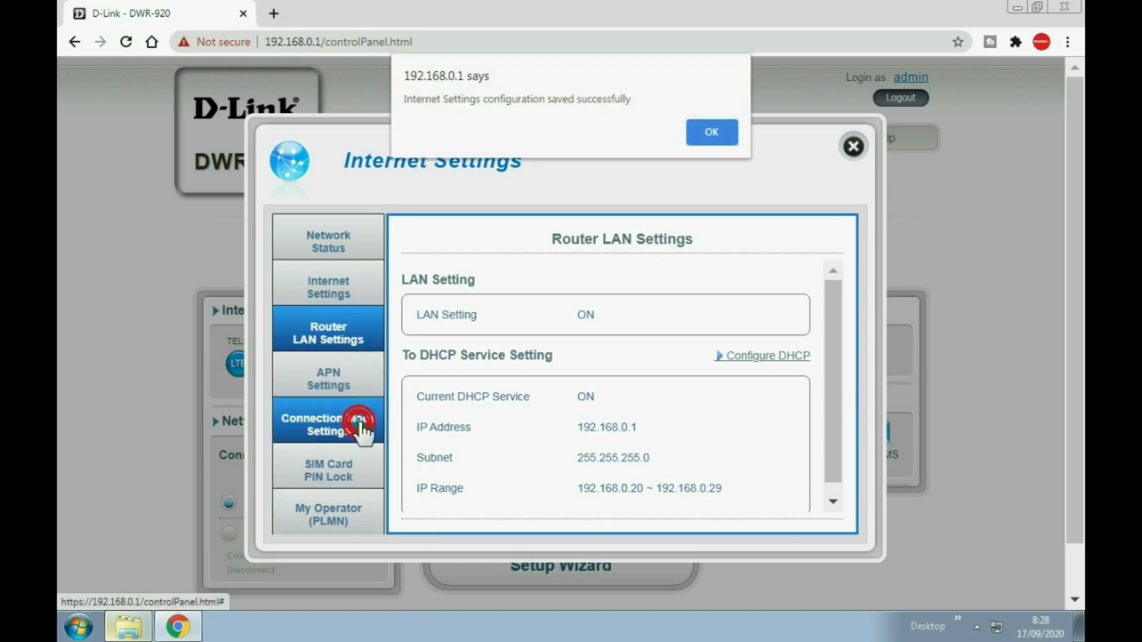
{"action": "left_click", "coordinate": [714, 132]}
Keep 4G as the preferred cellular network, then bring up the Wi-Fi status overview.
{"action": "left_click", "coordinate": [372, 427]}
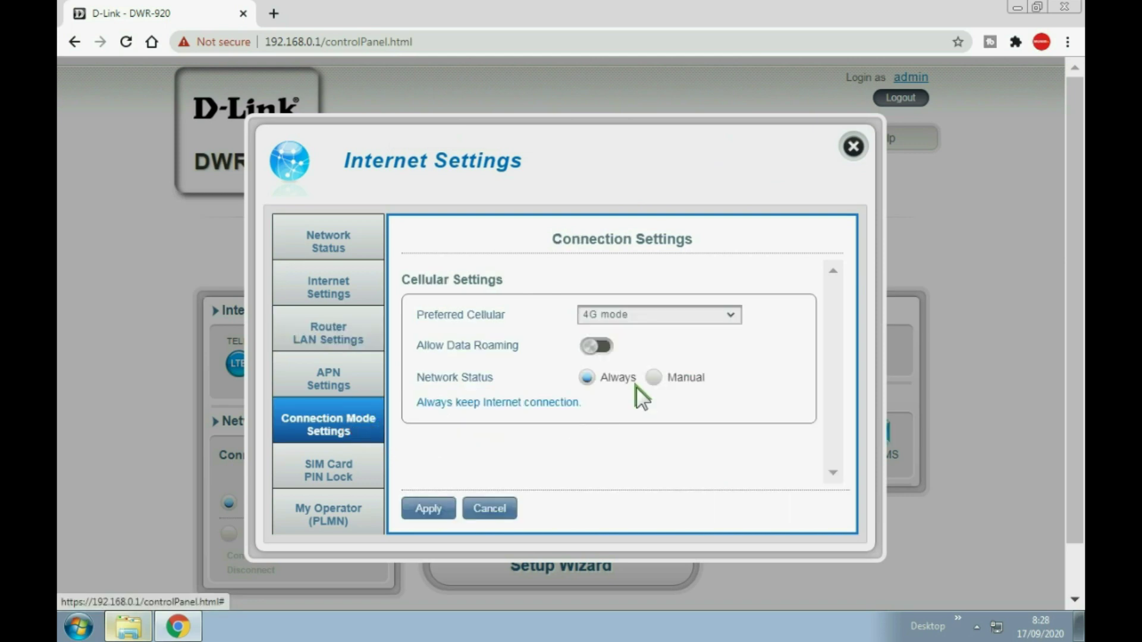
{"action": "left_click", "coordinate": [694, 319]}
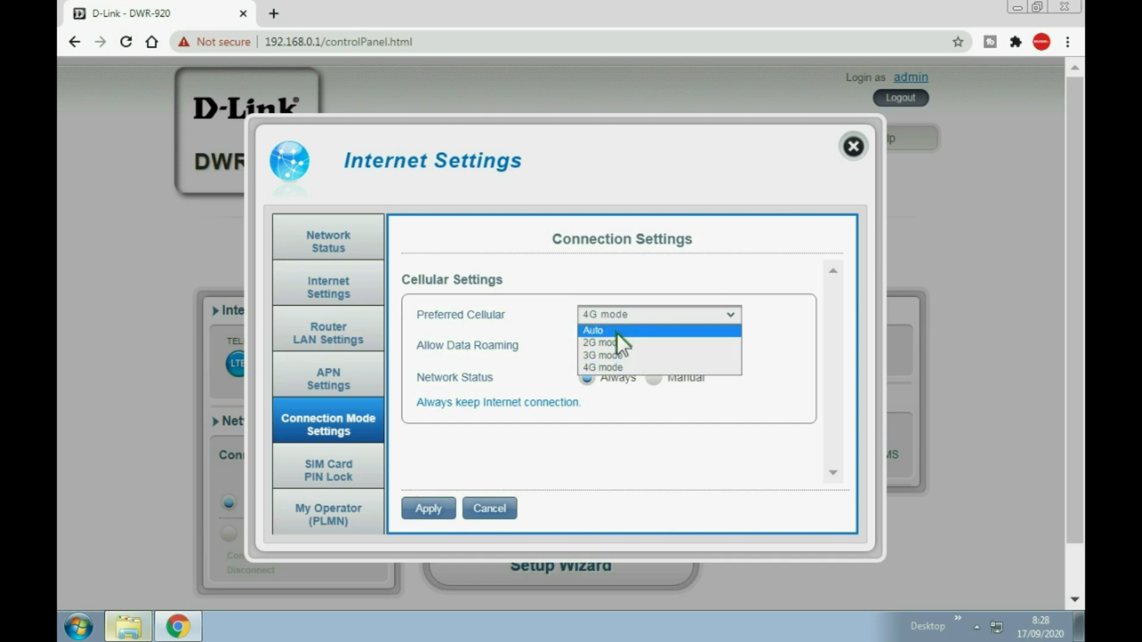
{"action": "left_click", "coordinate": [608, 368]}
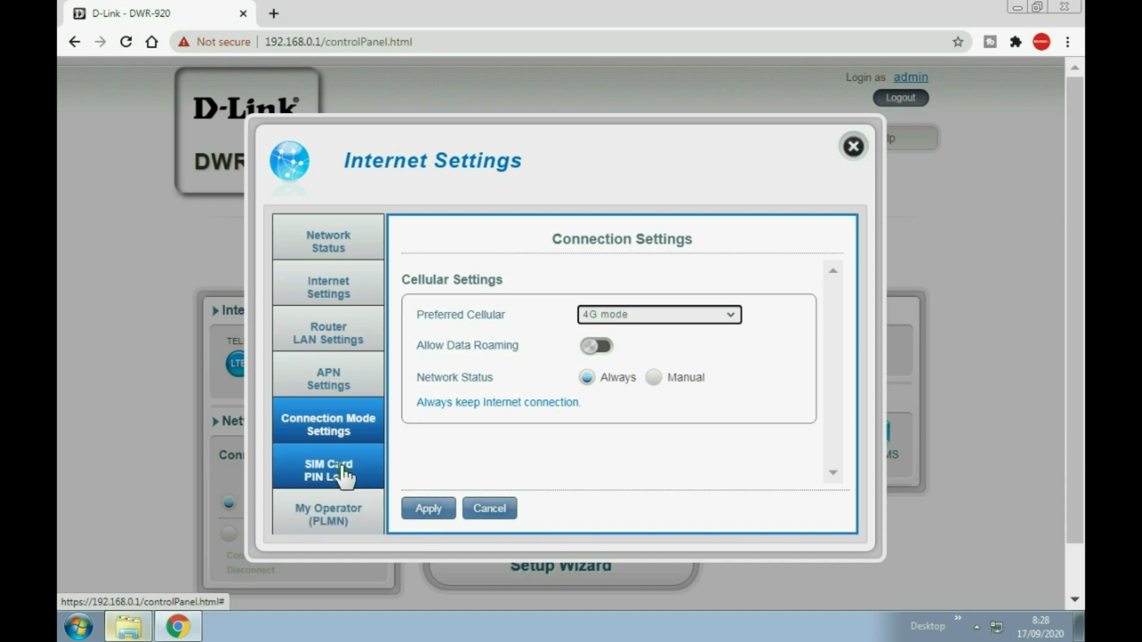
{"action": "left_click", "coordinate": [853, 146]}
{"action": "left_click", "coordinate": [526, 150]}
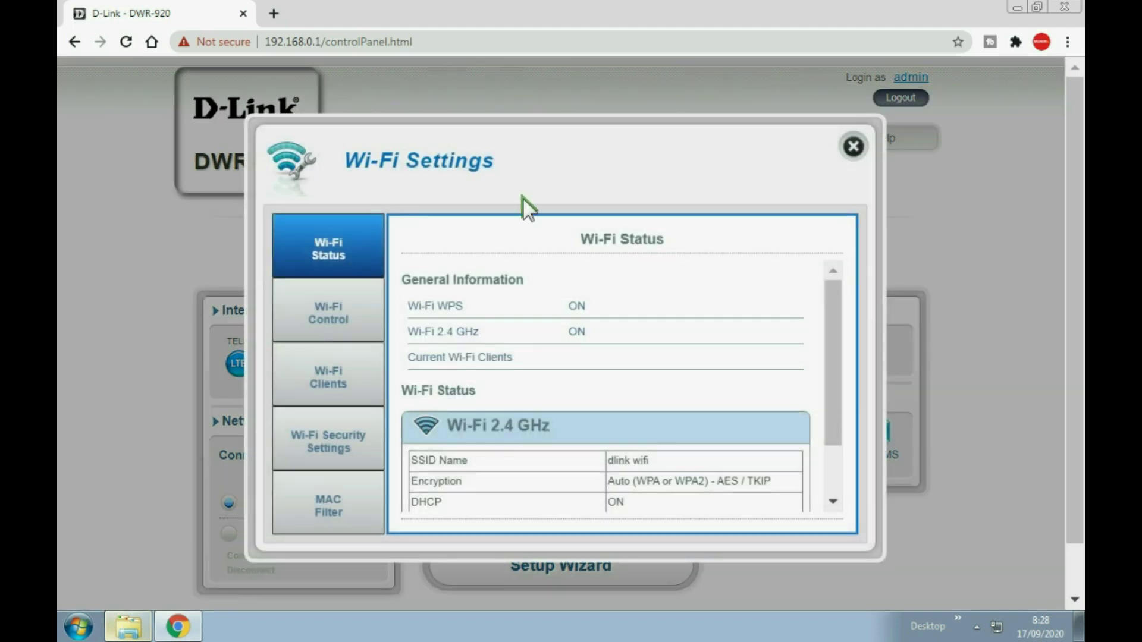
Review the 2.4 GHz Wi-Fi controls with HT20 channel width and the connected clients, then show Wi-Fi security.
{"action": "left_click", "coordinate": [355, 322]}
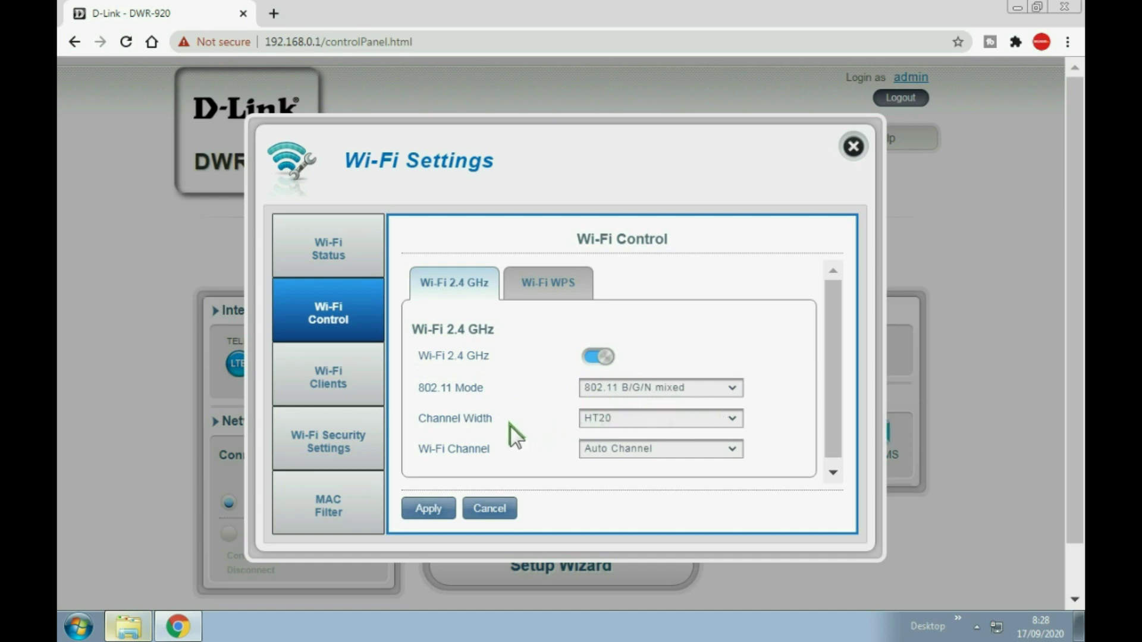
{"action": "left_click", "coordinate": [733, 423]}
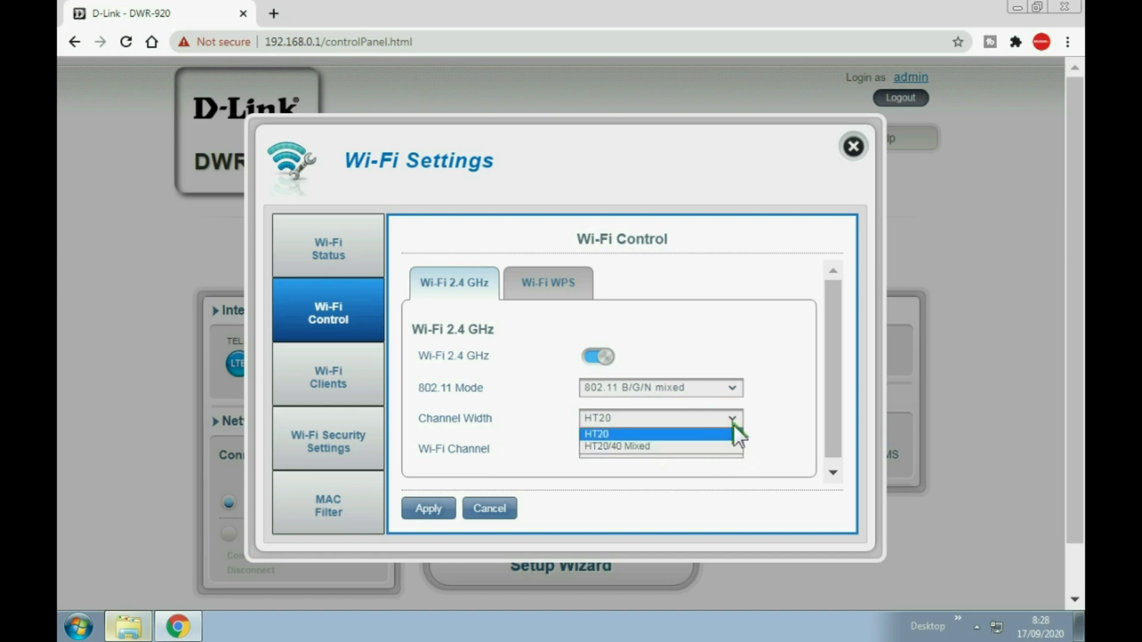
{"action": "left_click", "coordinate": [611, 436]}
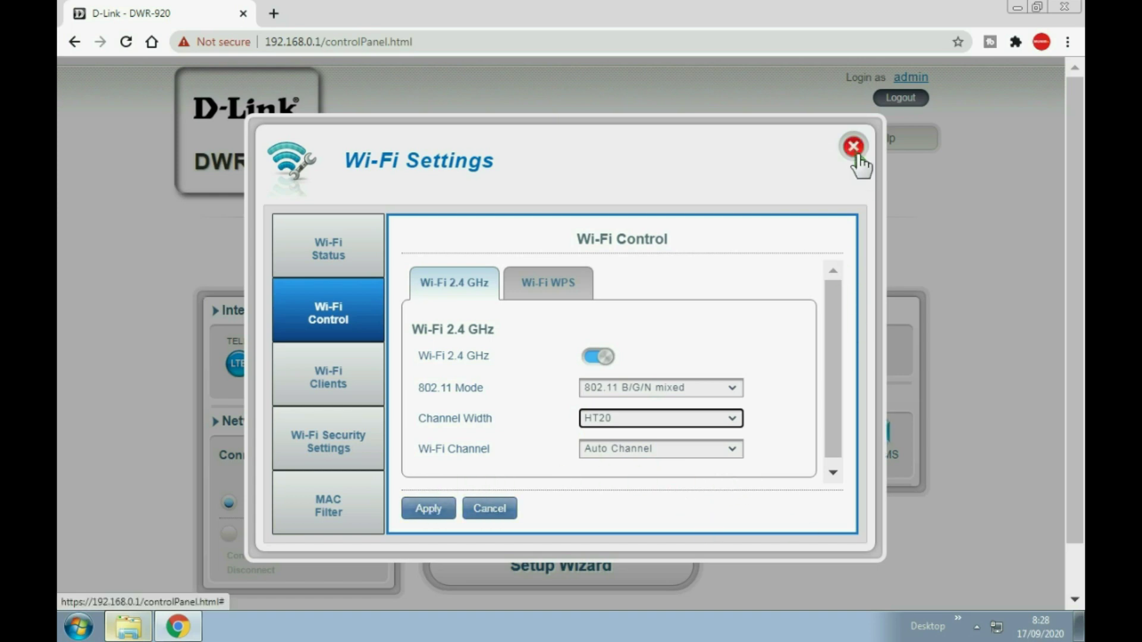
{"action": "left_click", "coordinate": [347, 383]}
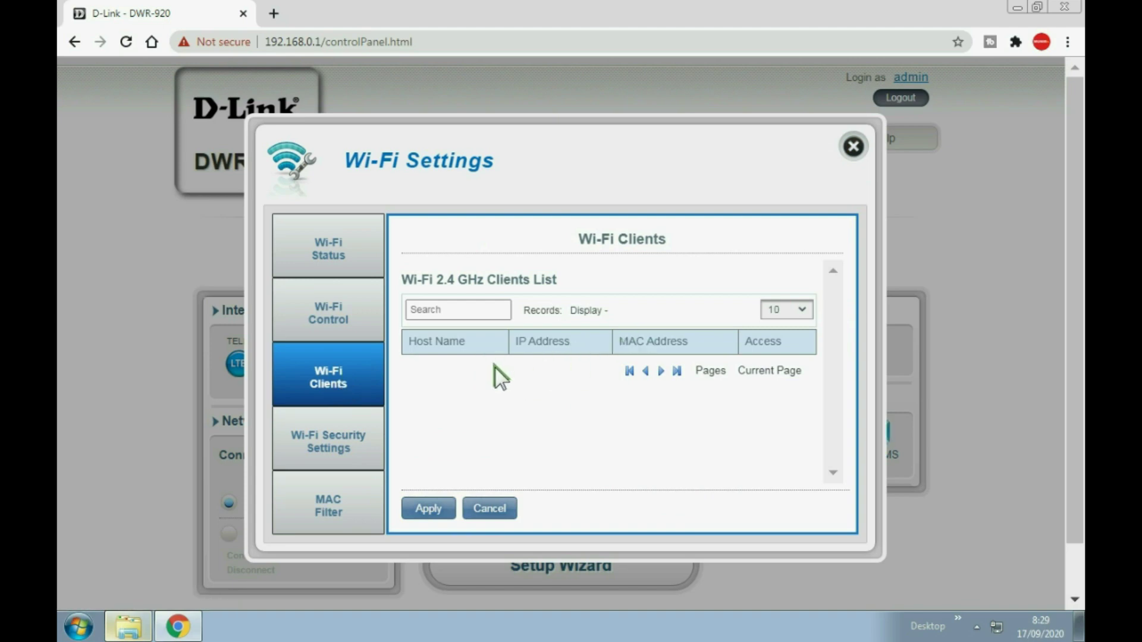
{"action": "left_click", "coordinate": [352, 450]}
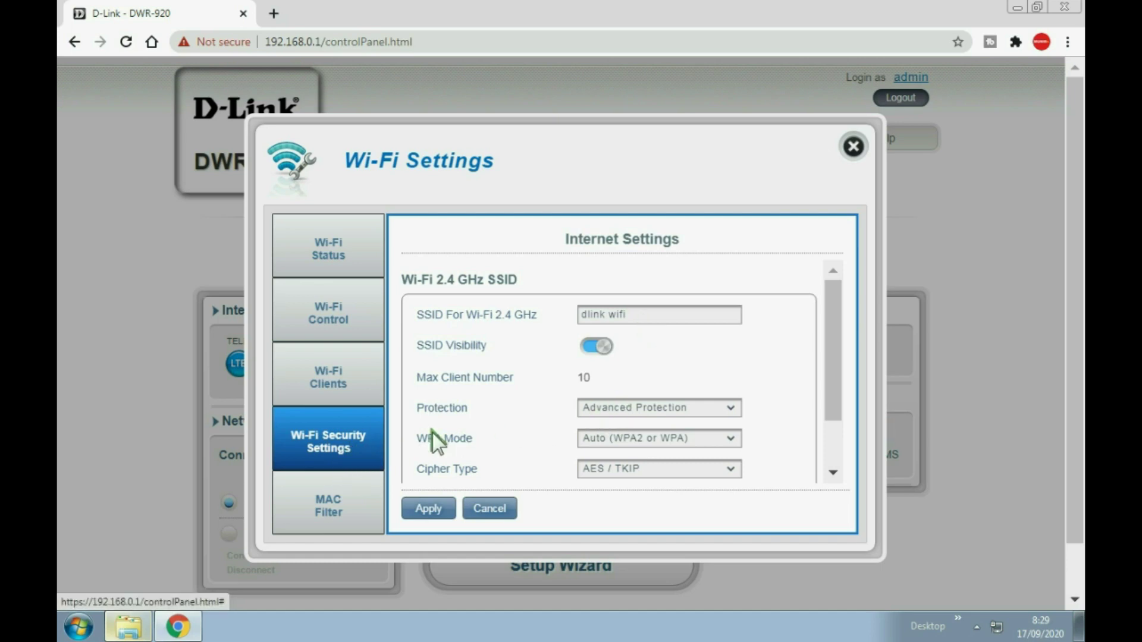
Check the 'dlink wifi' network name against the list of nearby wireless networks.
{"action": "triple_click", "coordinate": [641, 316]}
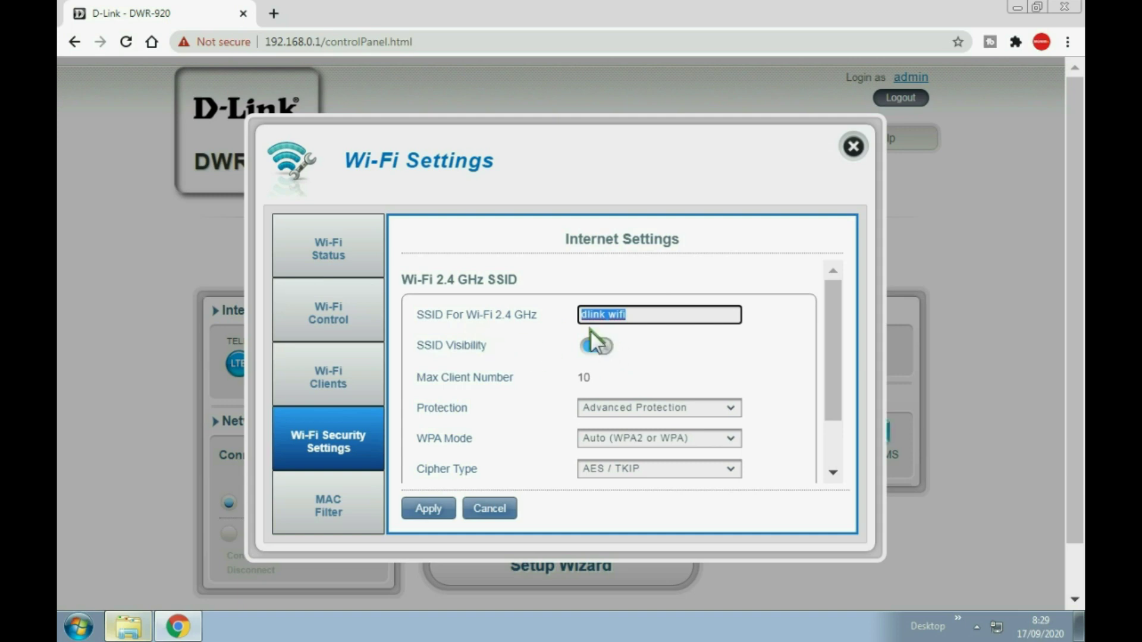
{"action": "left_click", "coordinate": [613, 319]}
{"action": "left_click", "coordinate": [997, 626]}
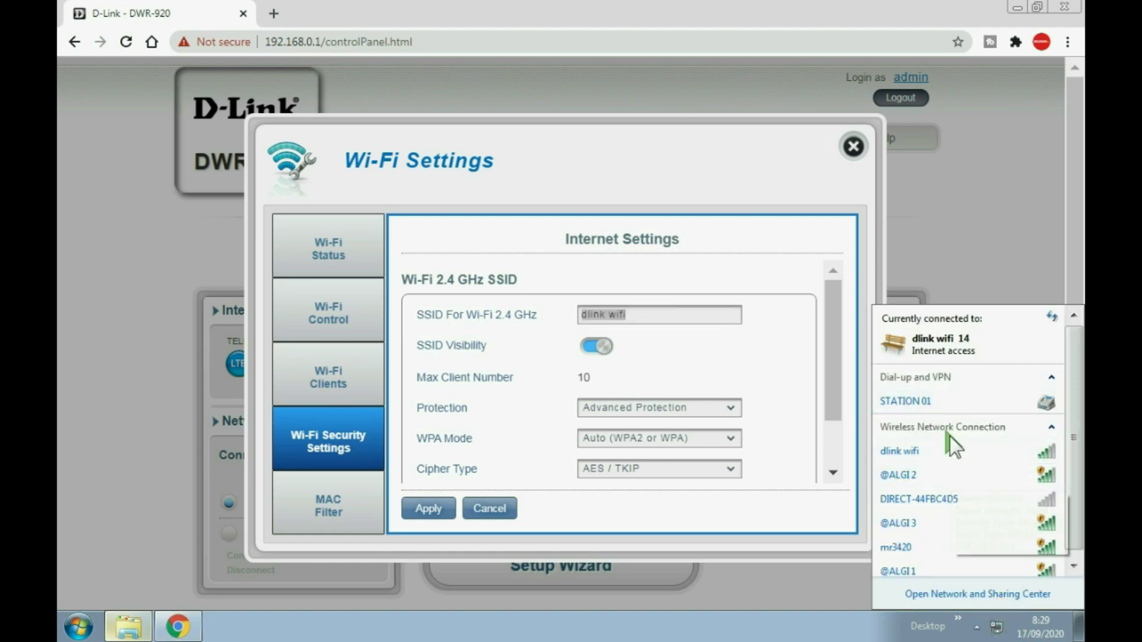
{"action": "mouse_move", "coordinate": [929, 455]}
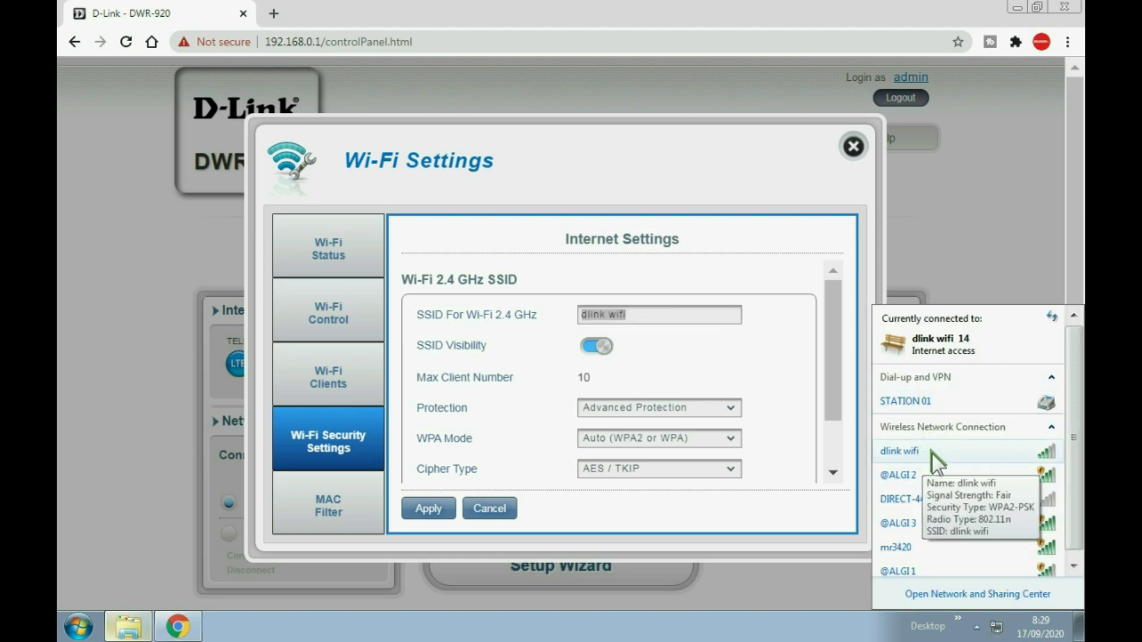
{"action": "left_click", "coordinate": [668, 350]}
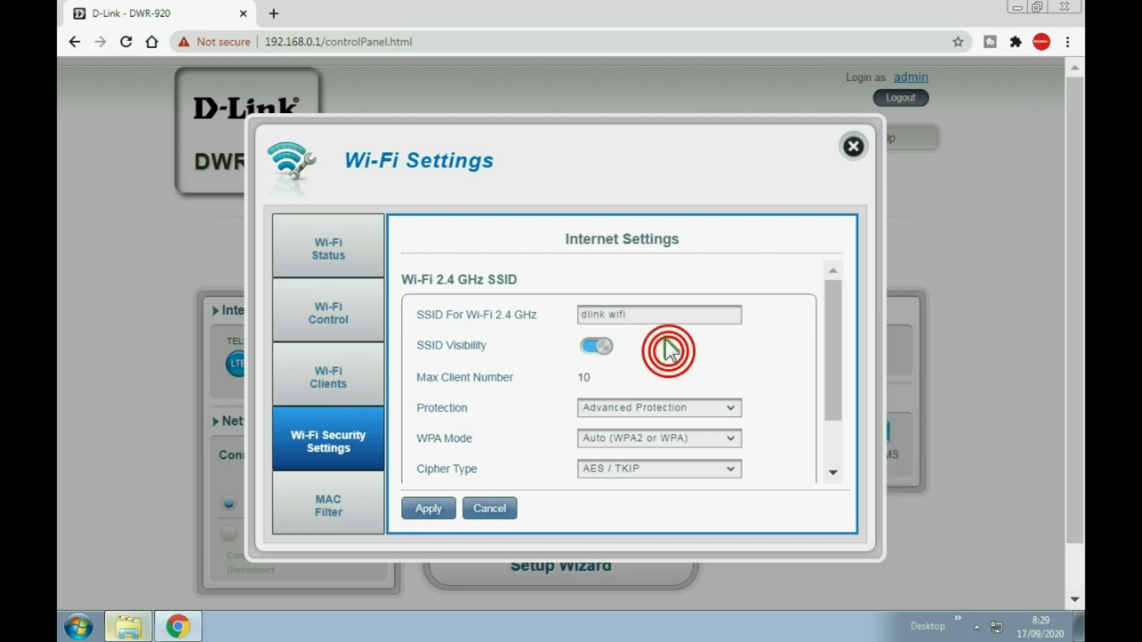
Toggle SSID Visibility off and back on, then recheck the nearby networks.
{"action": "left_click", "coordinate": [647, 316]}
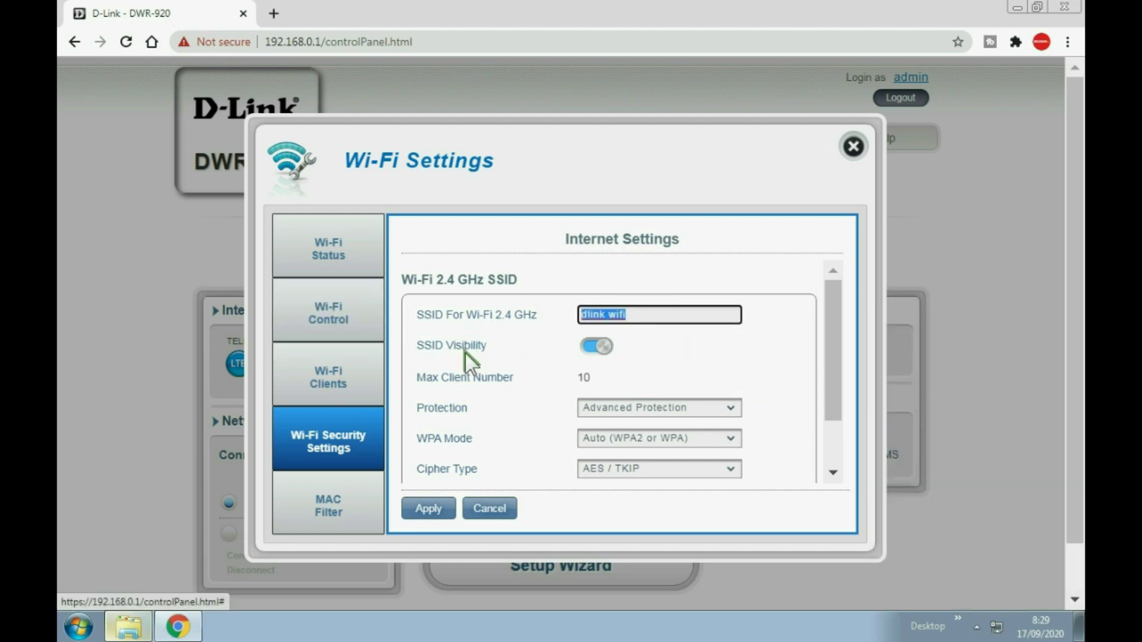
{"action": "left_click", "coordinate": [597, 347]}
{"action": "left_click", "coordinate": [598, 347]}
{"action": "left_click", "coordinate": [997, 624]}
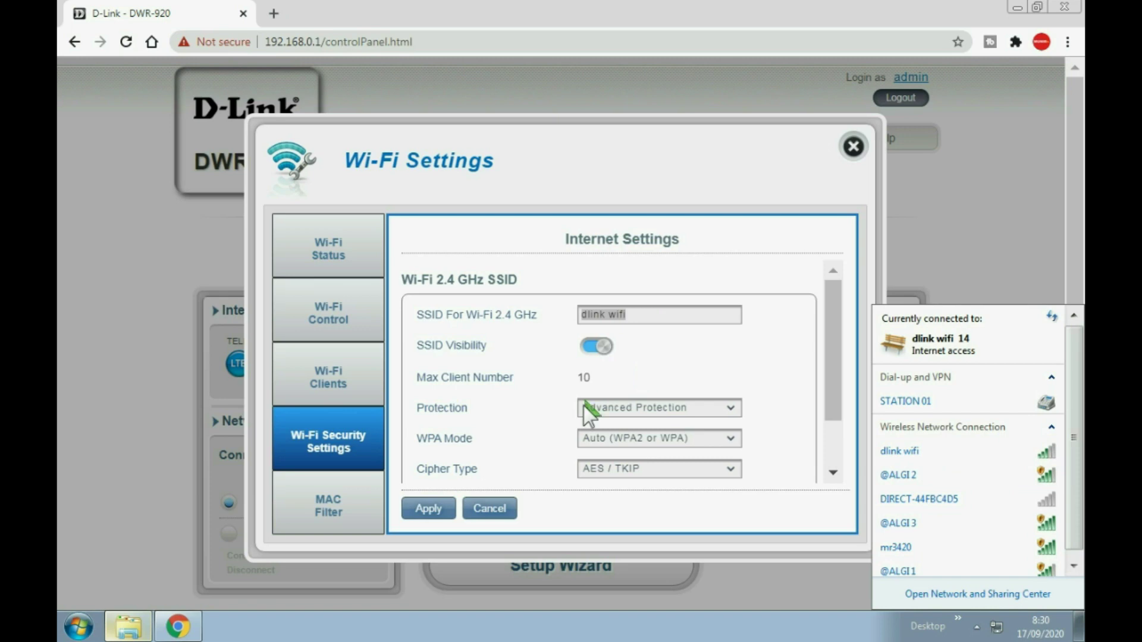
Keep Advanced Protection as the protection type and close the Wi-Fi Settings dialog.
{"action": "left_click", "coordinate": [727, 412]}
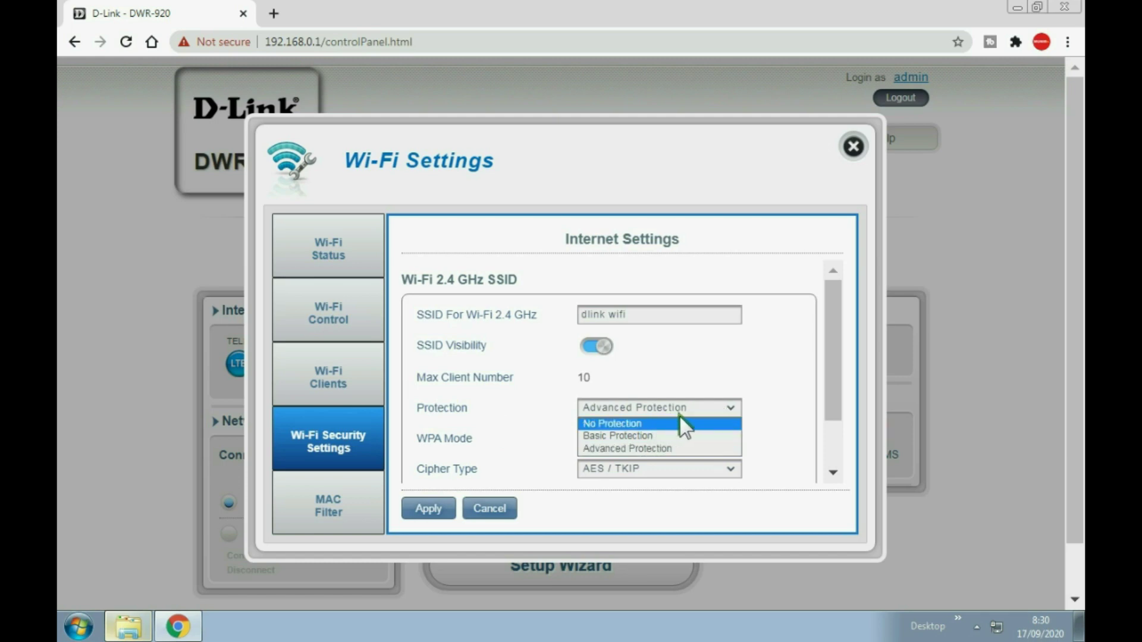
{"action": "left_click", "coordinate": [772, 369]}
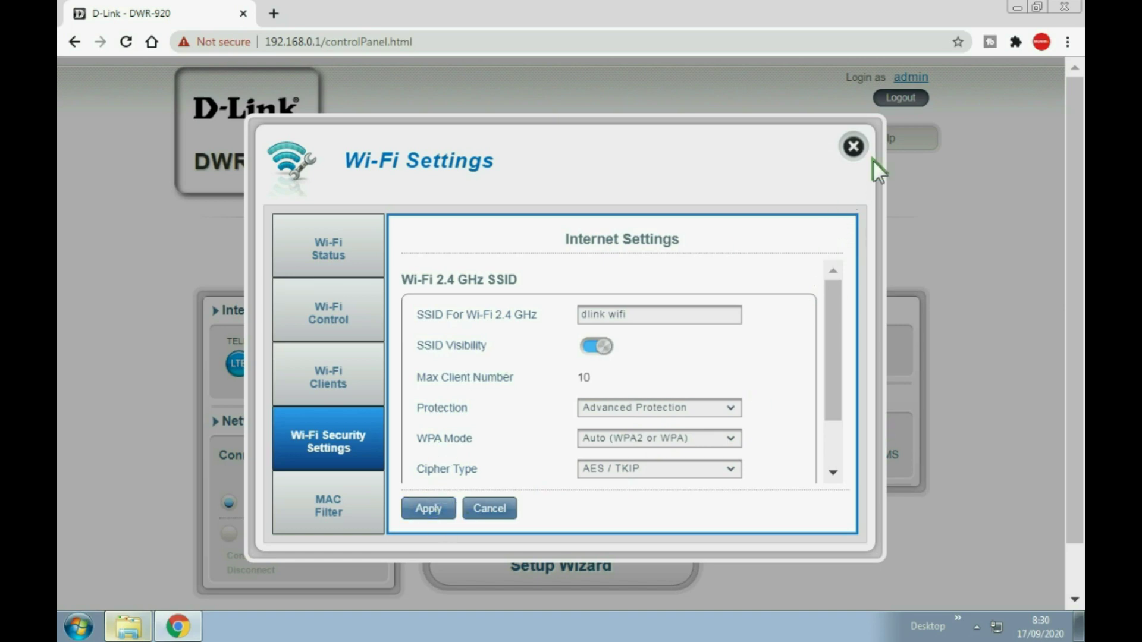
{"action": "triple_click", "coordinate": [657, 317]}
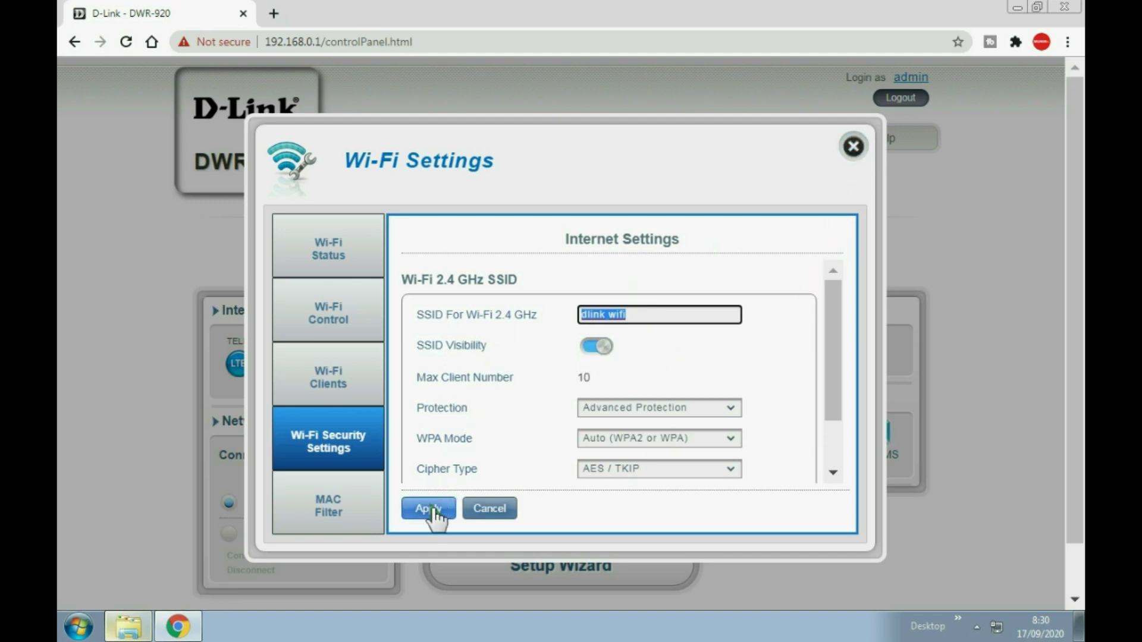
{"action": "left_click", "coordinate": [852, 147]}
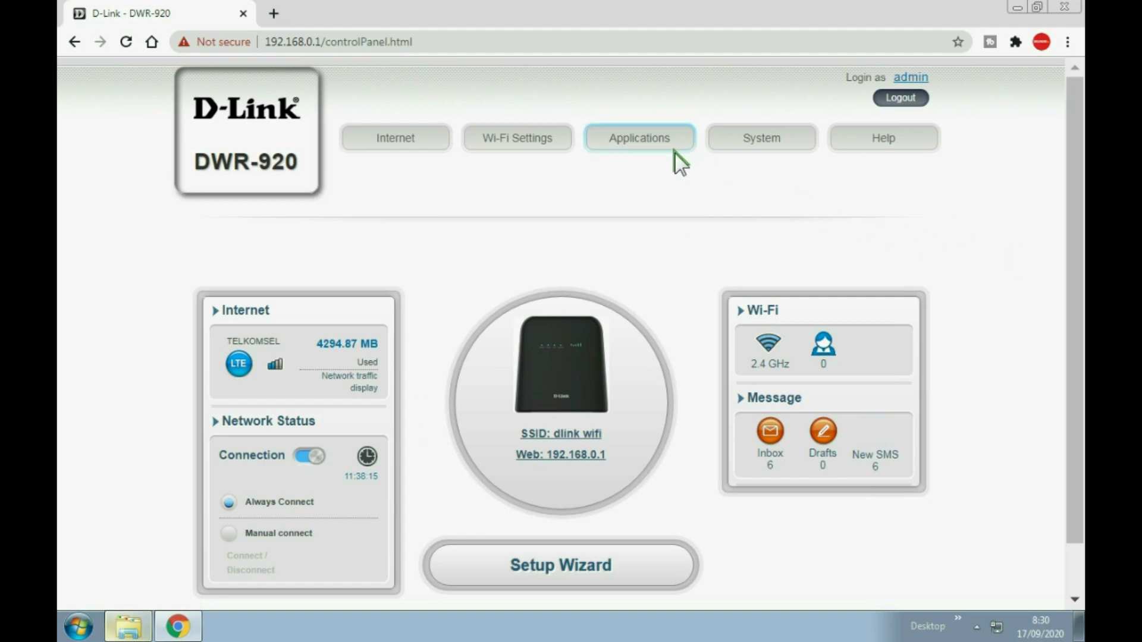
Send USSD code *888# from the Applications USSD page, then cancel back to the dashboard.
{"action": "left_click", "coordinate": [667, 143]}
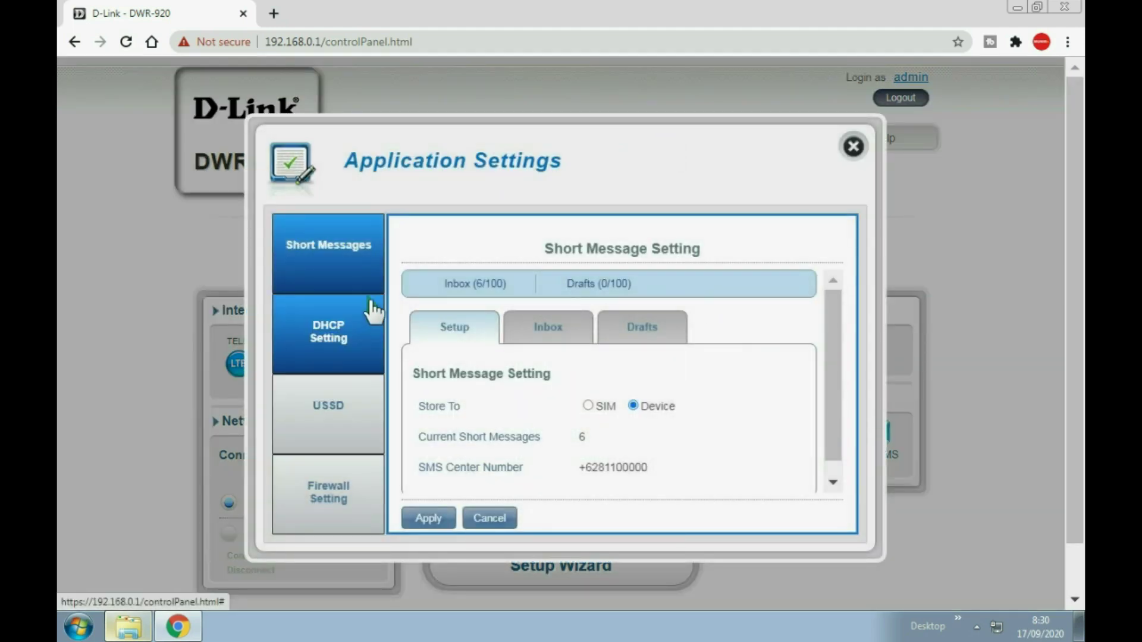
{"action": "left_click", "coordinate": [349, 335]}
{"action": "left_click", "coordinate": [342, 402]}
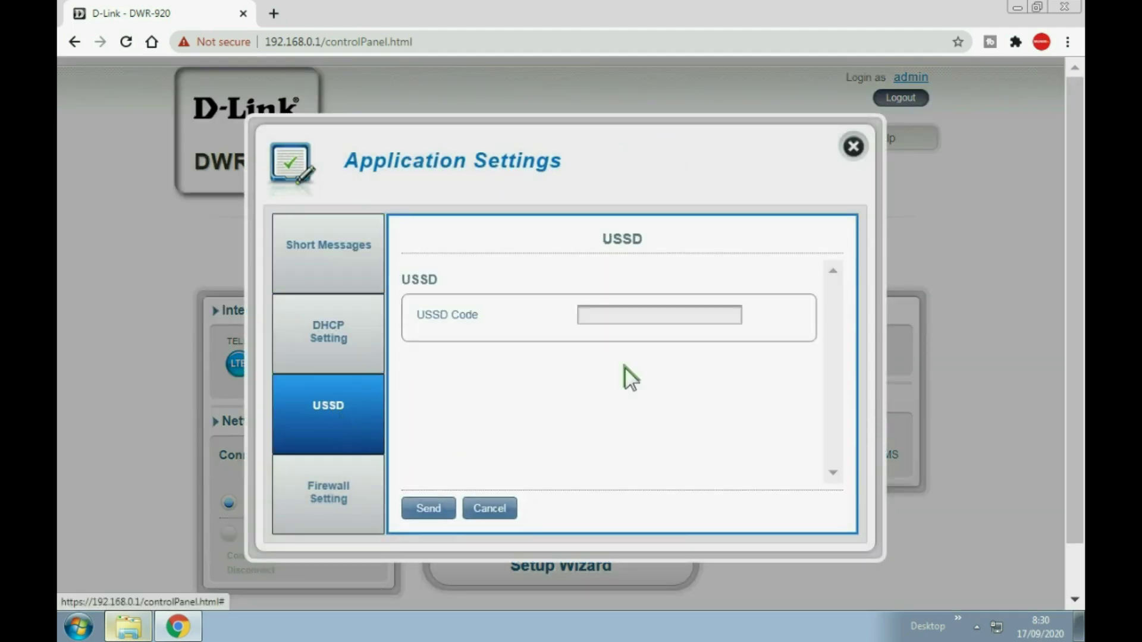
{"action": "left_click", "coordinate": [615, 314]}
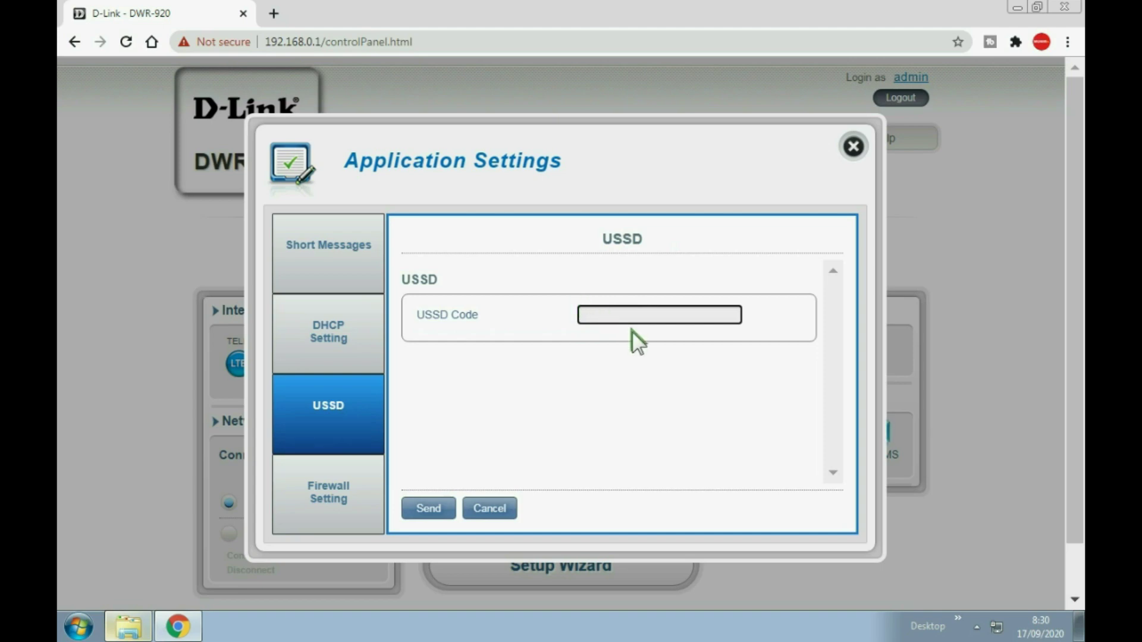
{"action": "type", "text": "*888#"}
{"action": "left_click", "coordinate": [437, 510]}
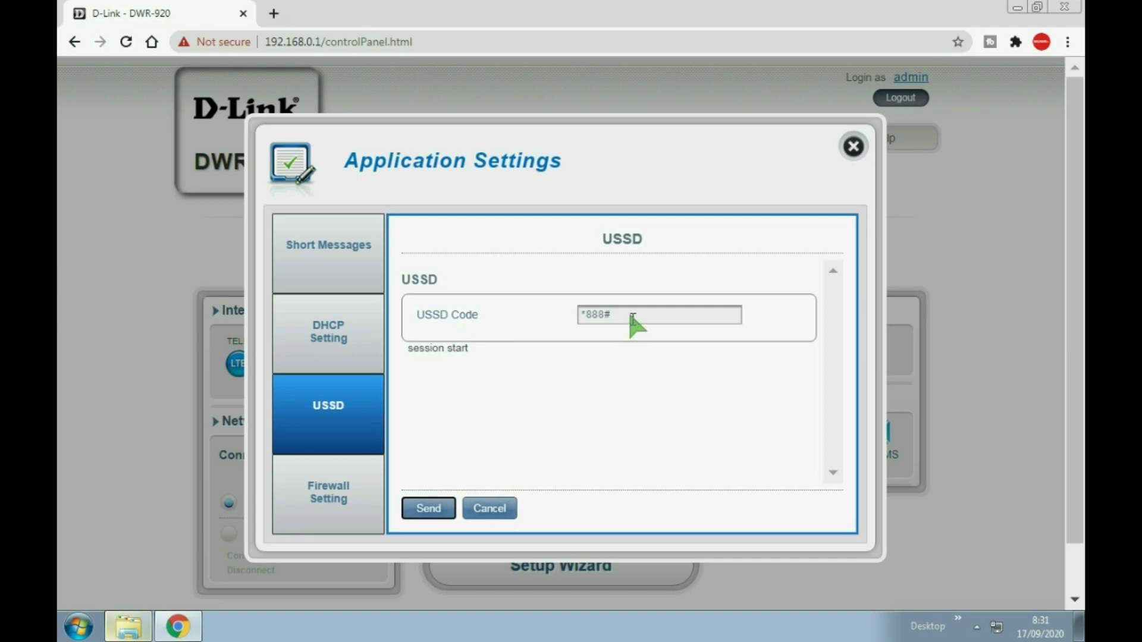
{"action": "left_click", "coordinate": [498, 509]}
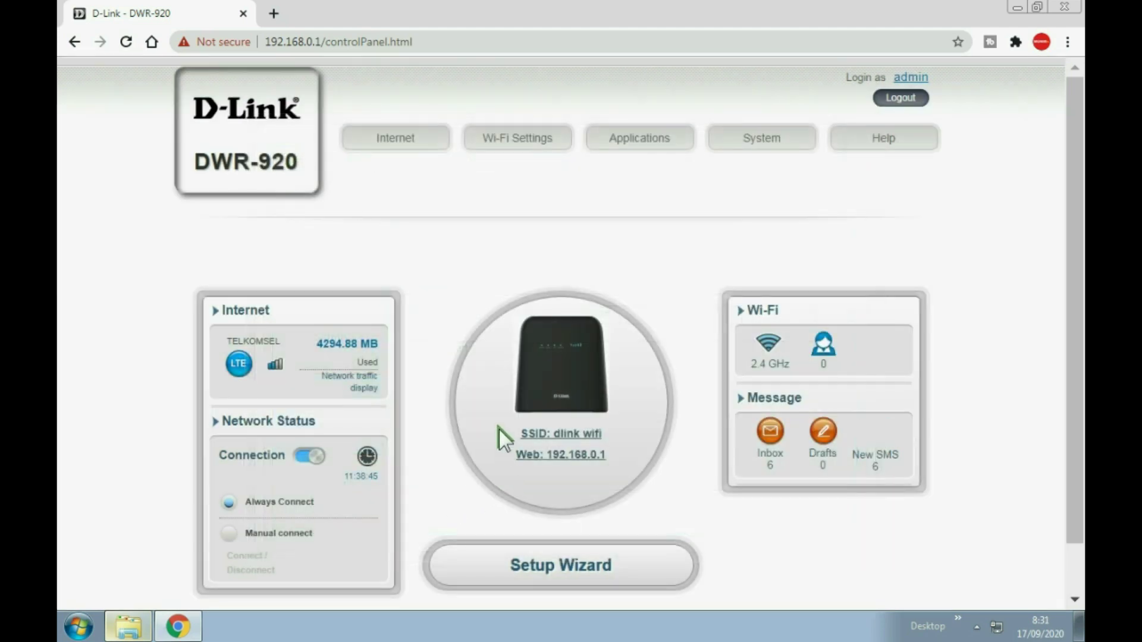
Toggle the firewall_enable switch on the Firewall Setting page, leaving Policy at Drop.
{"action": "left_click", "coordinate": [640, 138]}
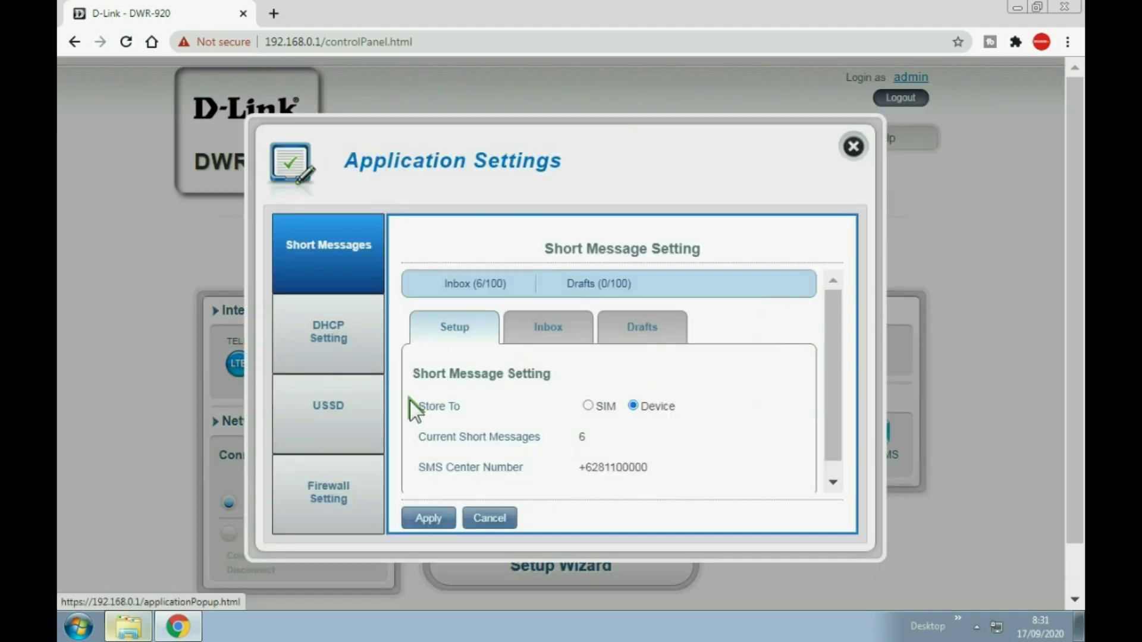
{"action": "left_click", "coordinate": [330, 491]}
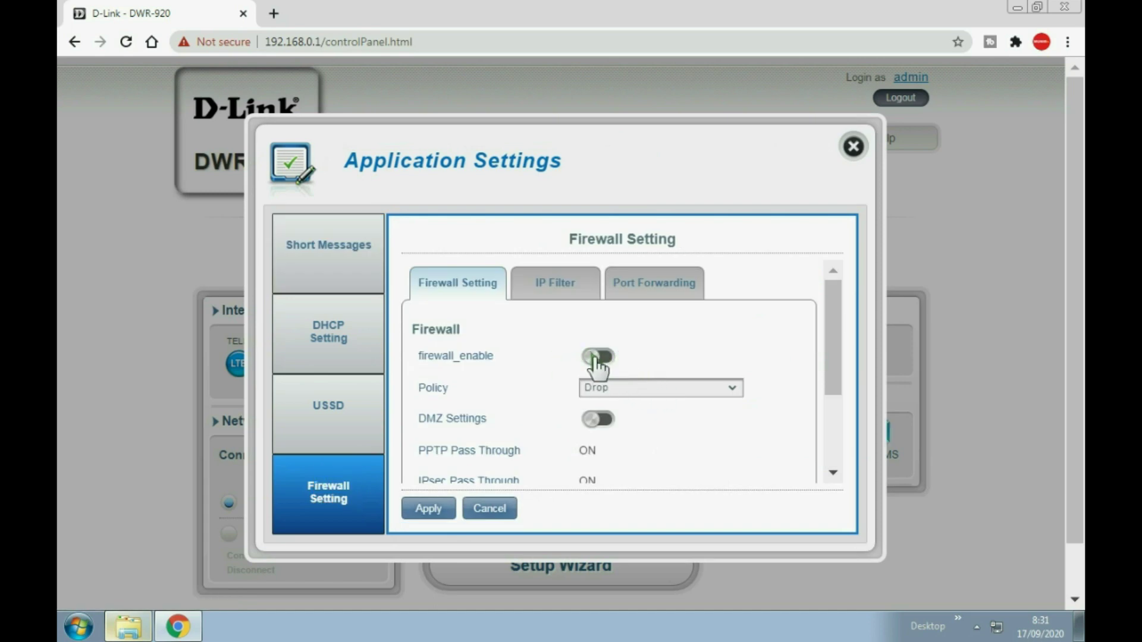
{"action": "left_click", "coordinate": [586, 358]}
Close Application Settings and review the admin account's password fields in System Management.
{"action": "left_click", "coordinate": [853, 146]}
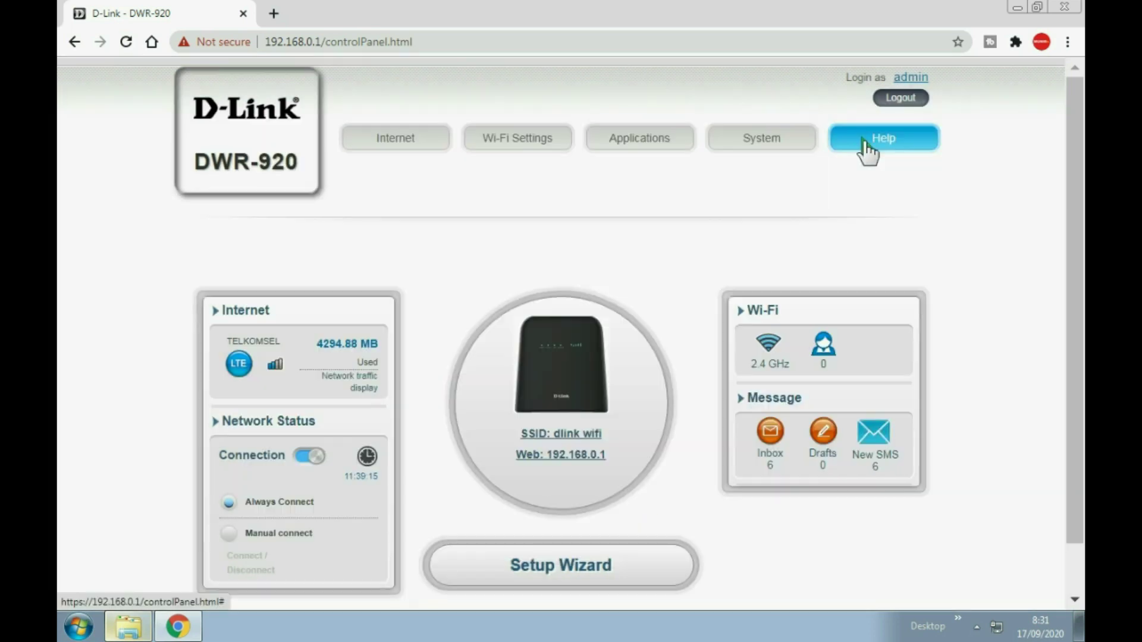
{"action": "left_click", "coordinate": [791, 143]}
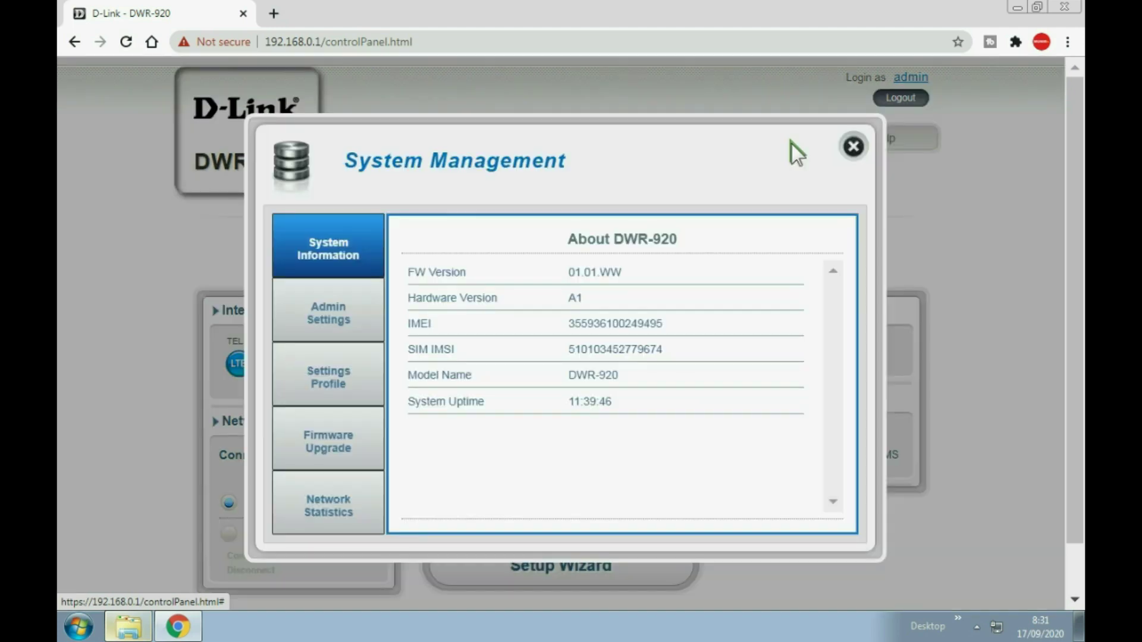
{"action": "left_click", "coordinate": [367, 322]}
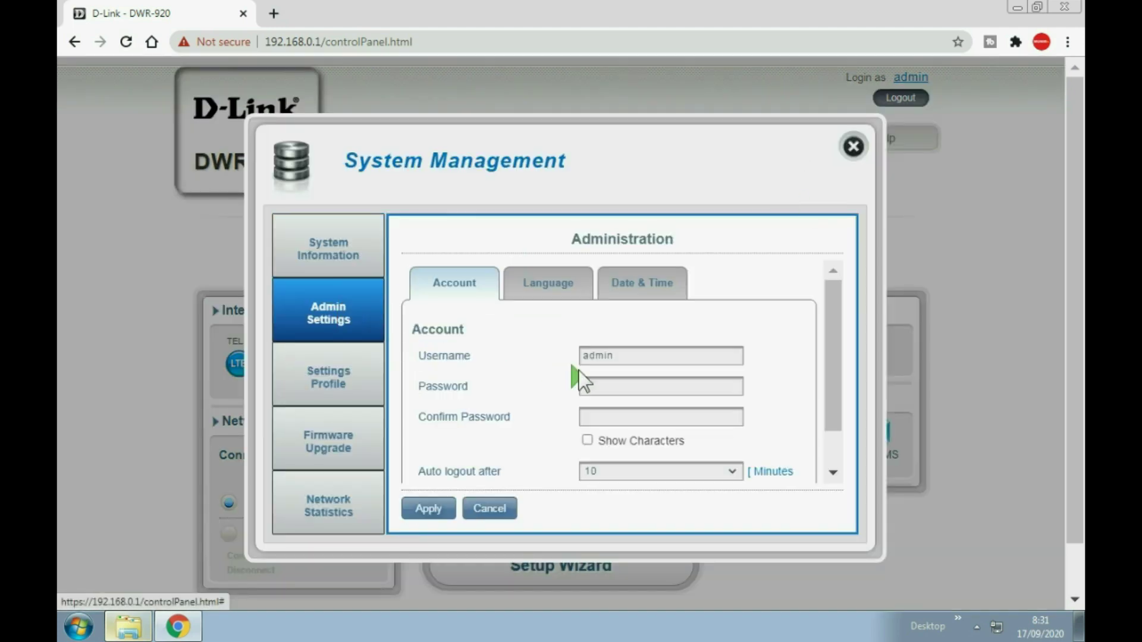
{"action": "left_click", "coordinate": [604, 383]}
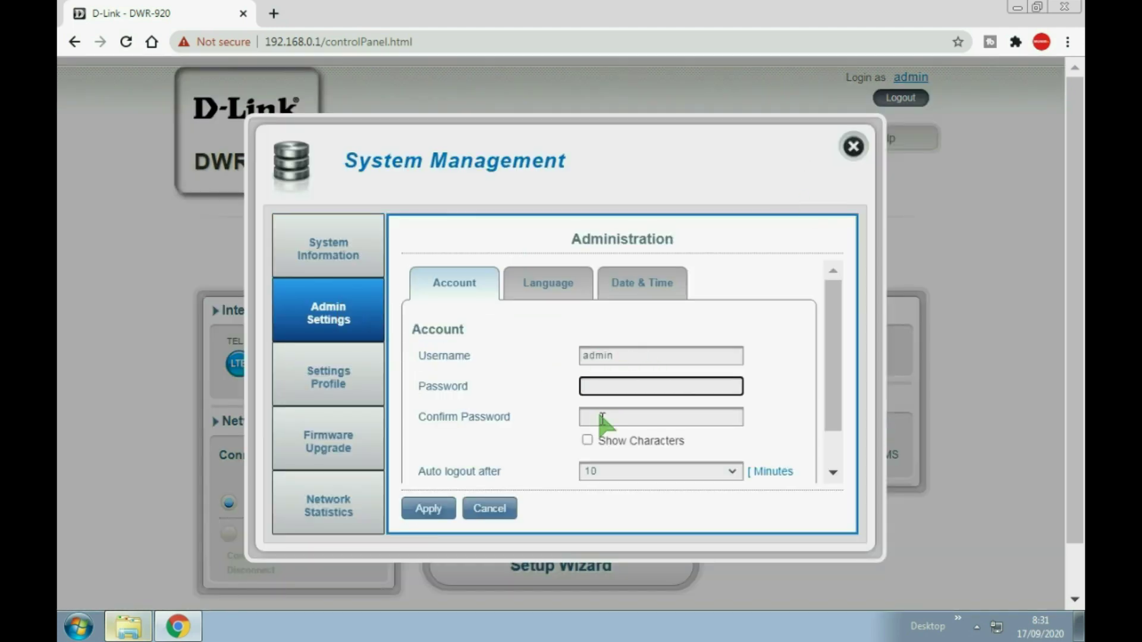
{"action": "left_click", "coordinate": [600, 416]}
{"action": "left_click", "coordinate": [604, 387]}
{"action": "left_click", "coordinate": [601, 418]}
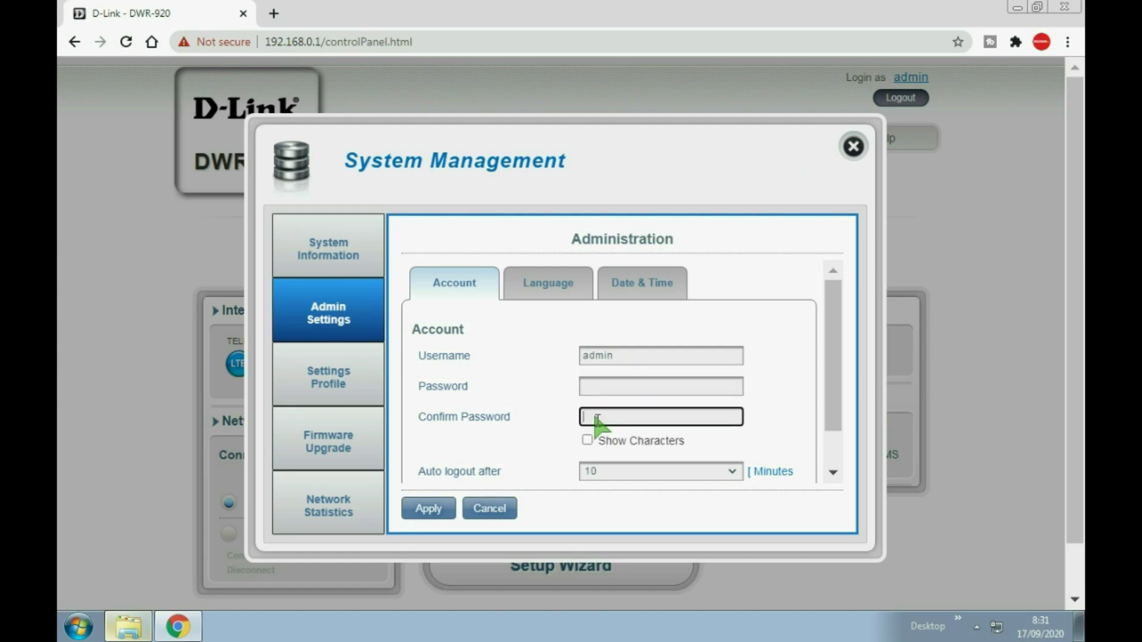
Review Settings Profile, Network Statistics and Firmware Upgrade, then close System Management.
{"action": "left_click", "coordinate": [360, 392]}
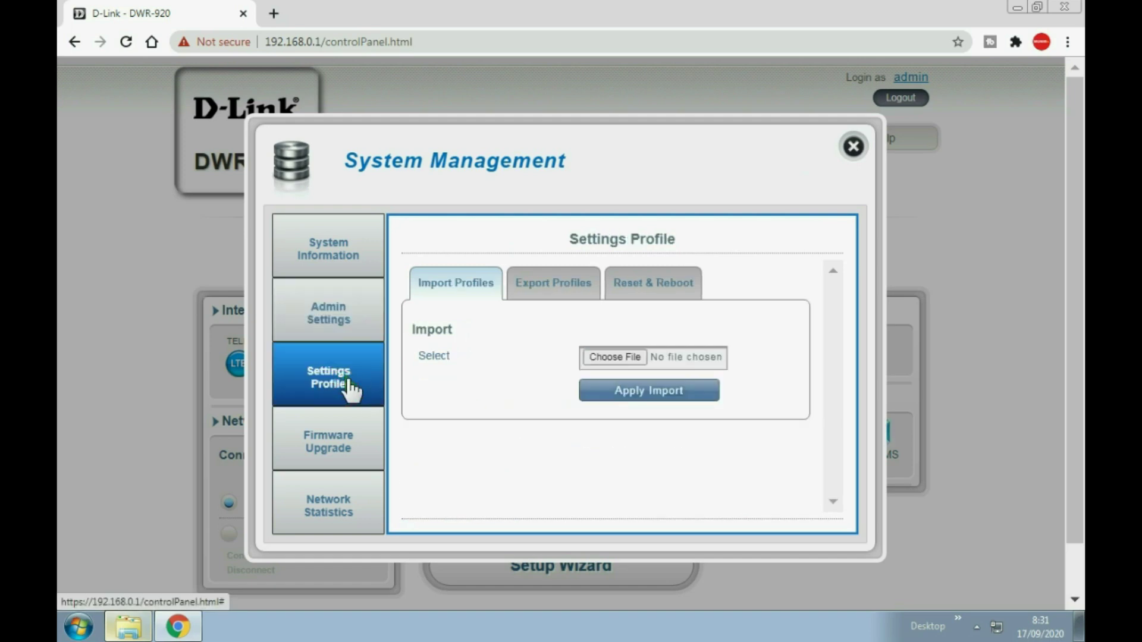
{"action": "left_click", "coordinate": [337, 510]}
{"action": "left_click", "coordinate": [342, 453]}
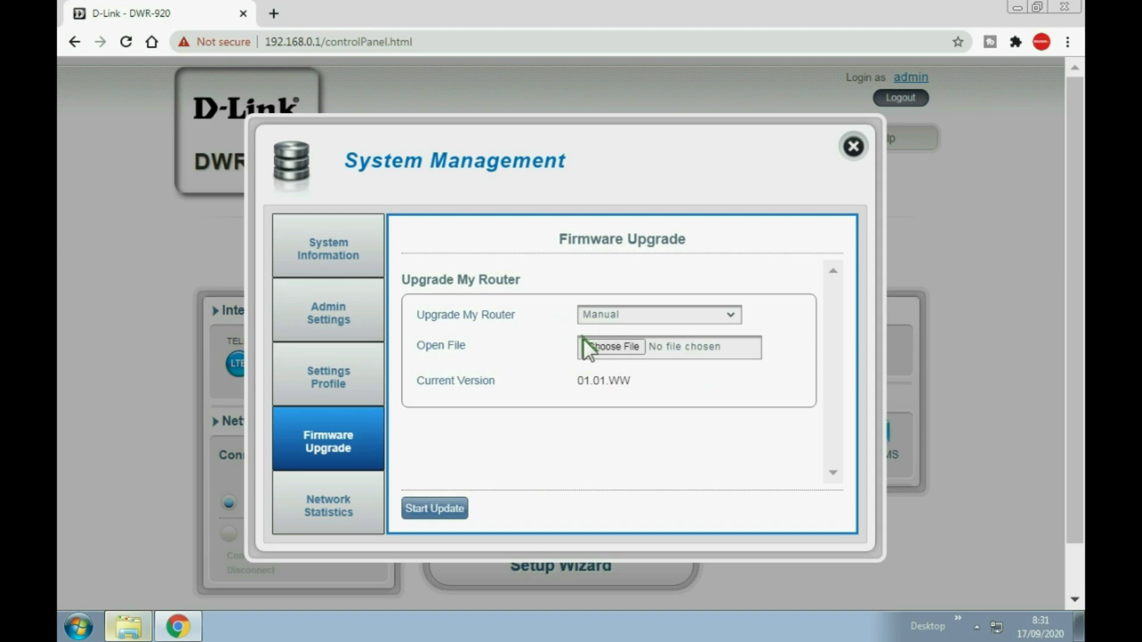
{"action": "left_click", "coordinate": [853, 147]}
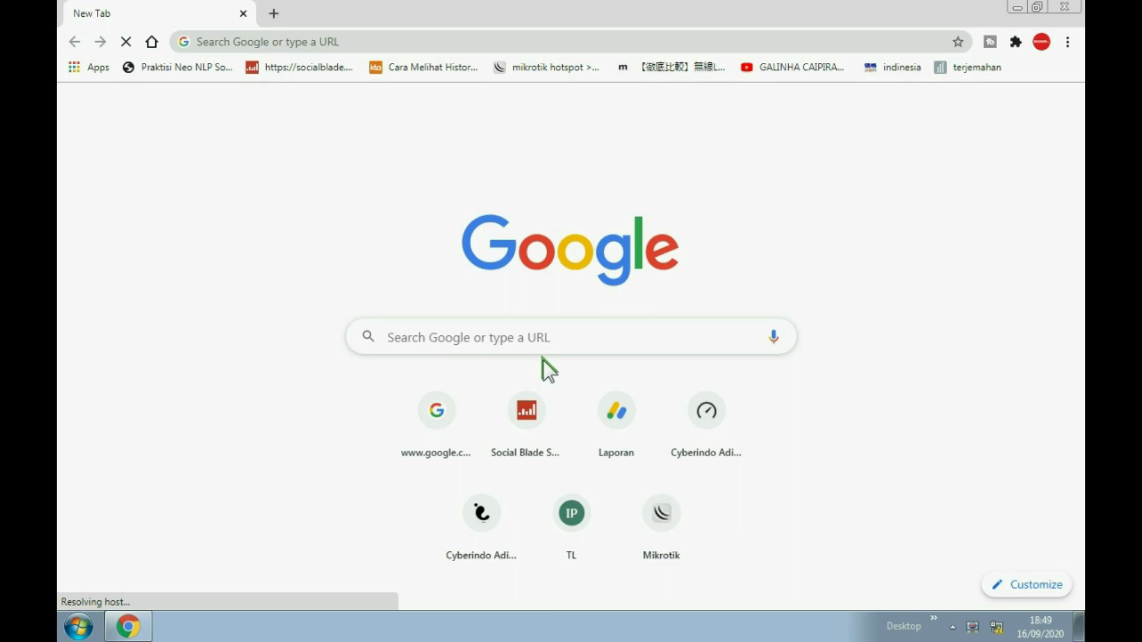
Check the tray network connection, then load the TP-Link TL-MR3420 page at 192.168.1.1.
{"action": "left_click", "coordinate": [997, 627]}
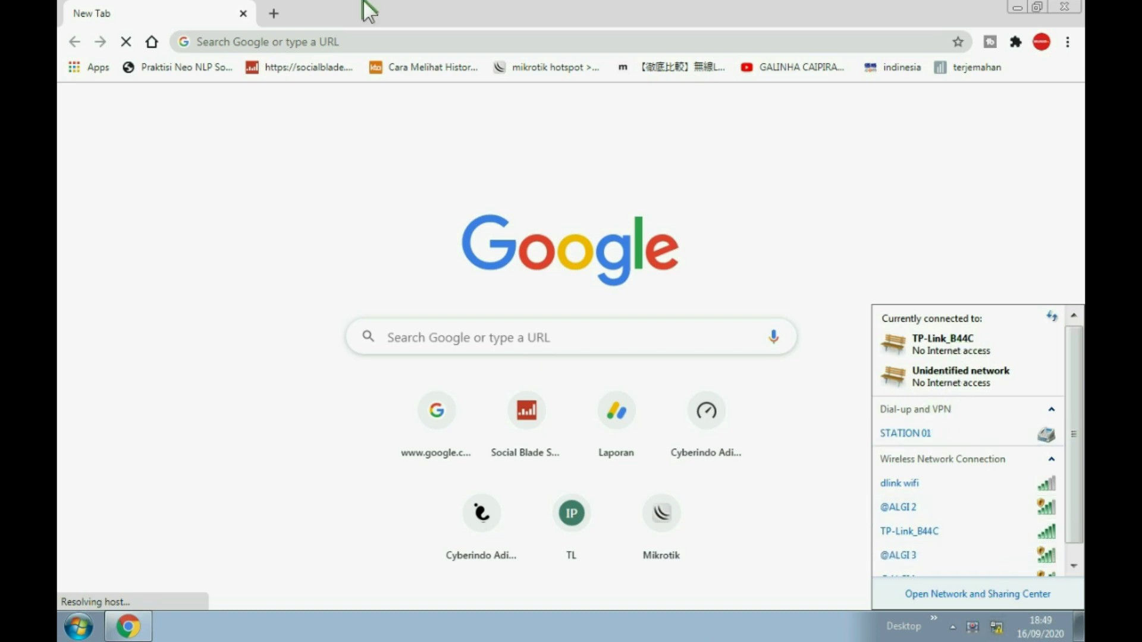
{"action": "left_click", "coordinate": [255, 39]}
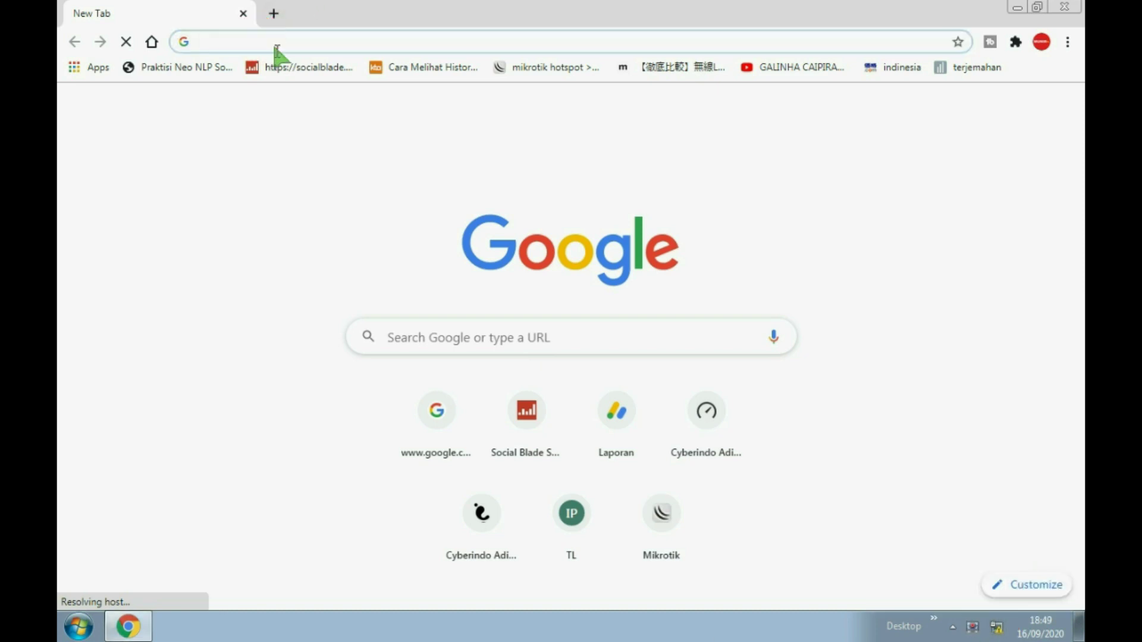
{"action": "type", "text": "192.16"}
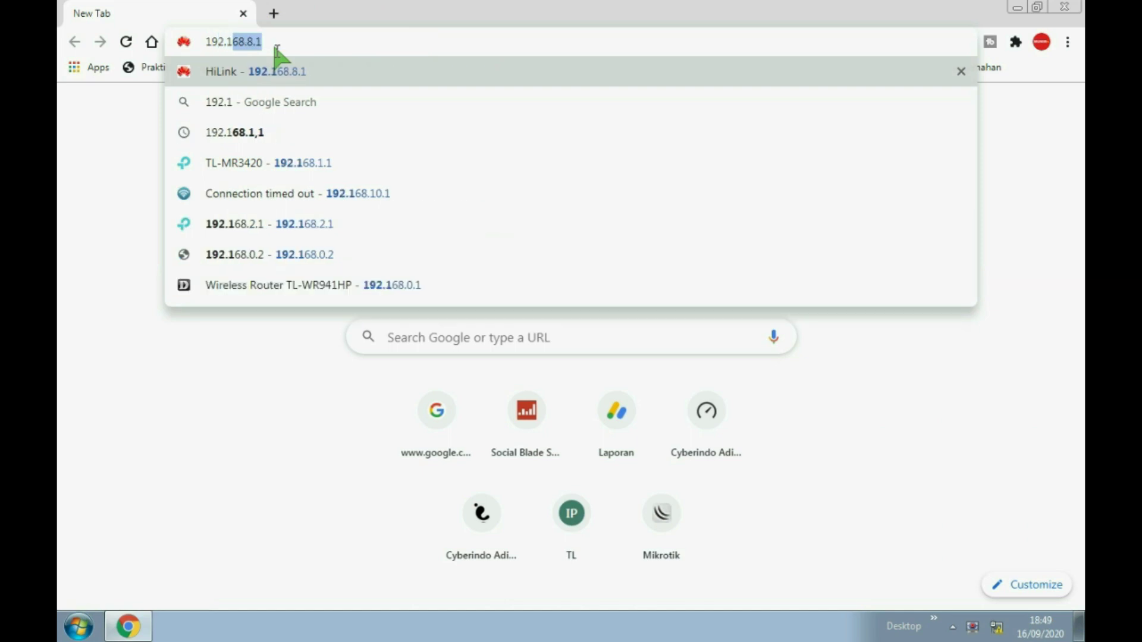
{"action": "type", "text": "8.1.1"}
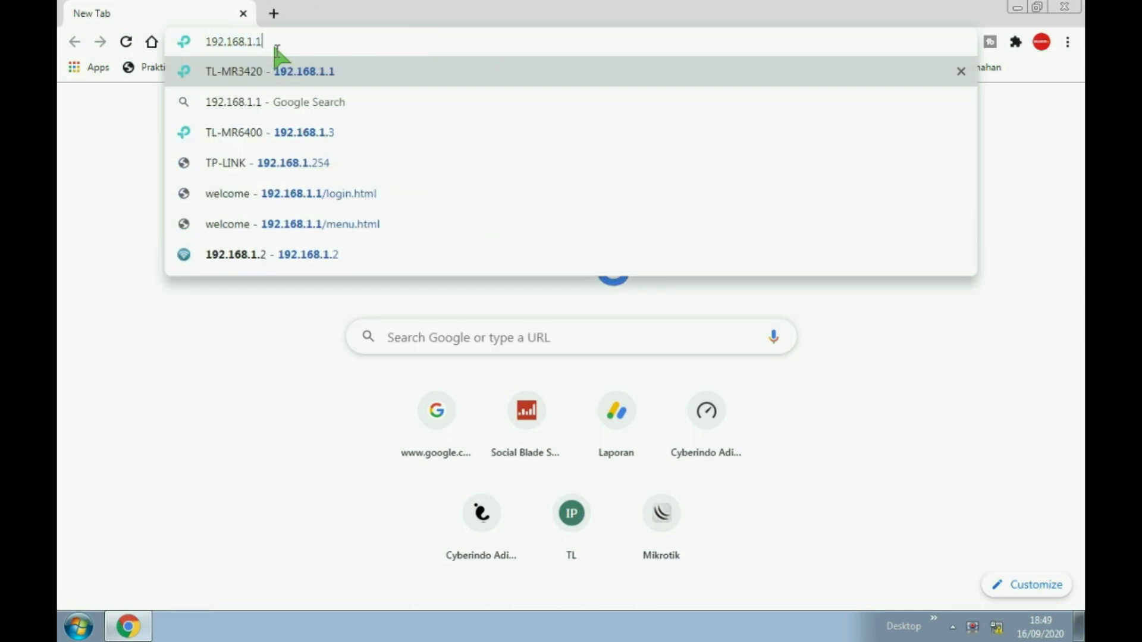
{"action": "key", "text": "Return"}
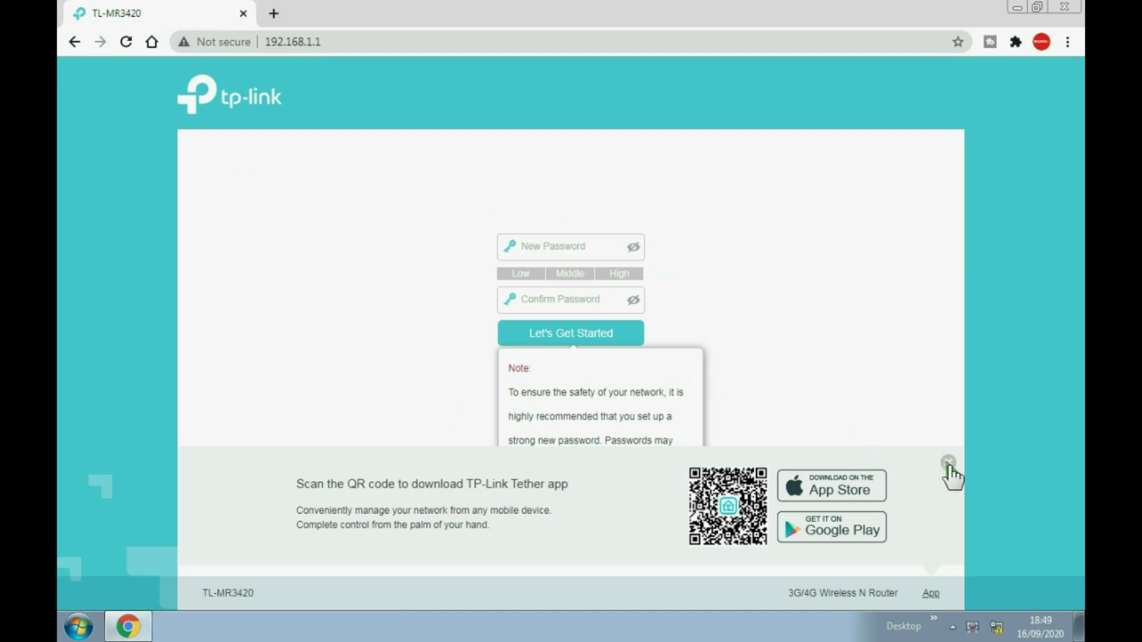
Set and confirm a new admin password on the TL-MR3420, then start Quick Setup.
{"action": "left_click", "coordinate": [948, 463]}
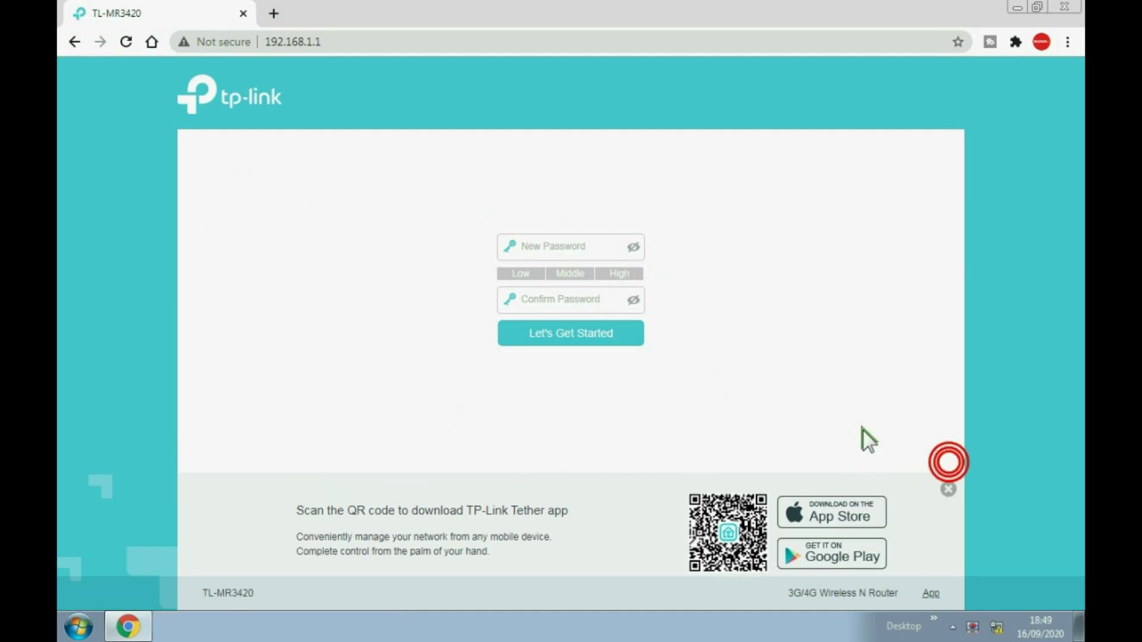
{"action": "left_click", "coordinate": [549, 246]}
{"action": "type", "text": "•"}
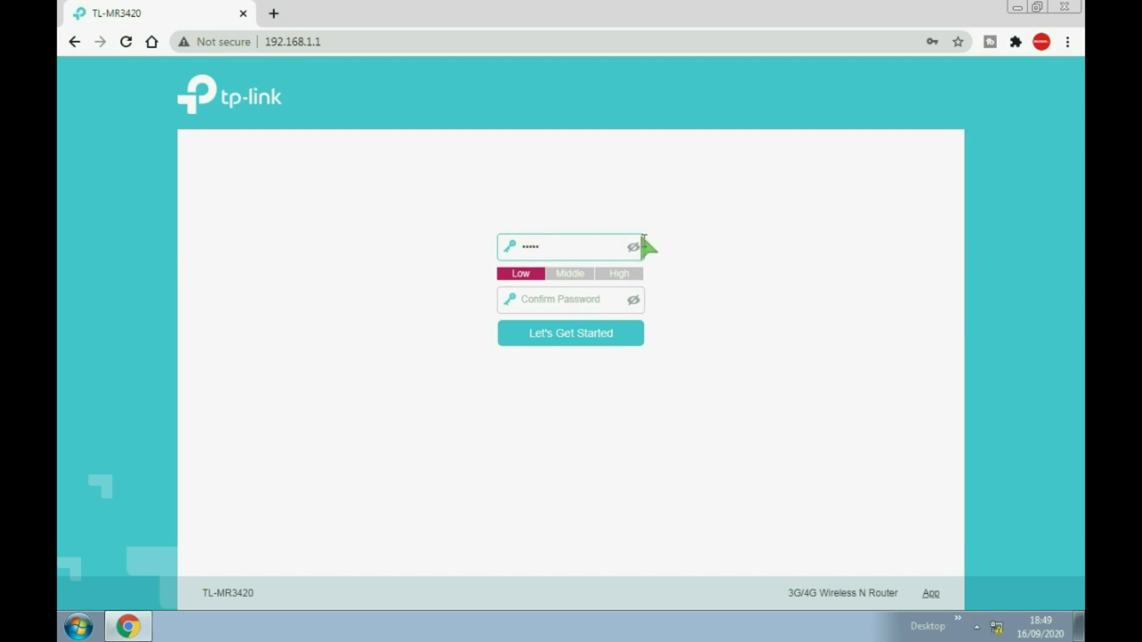
{"action": "left_click", "coordinate": [634, 248]}
{"action": "type", "text": "dmin123"}
{"action": "left_click", "coordinate": [577, 301]}
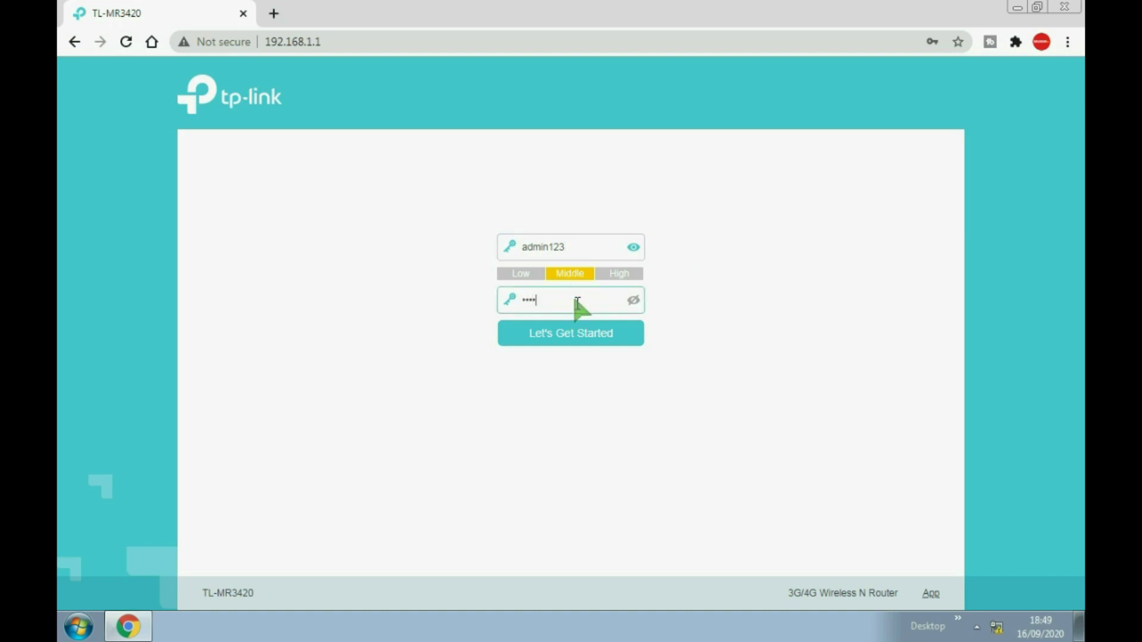
{"action": "left_click", "coordinate": [607, 334]}
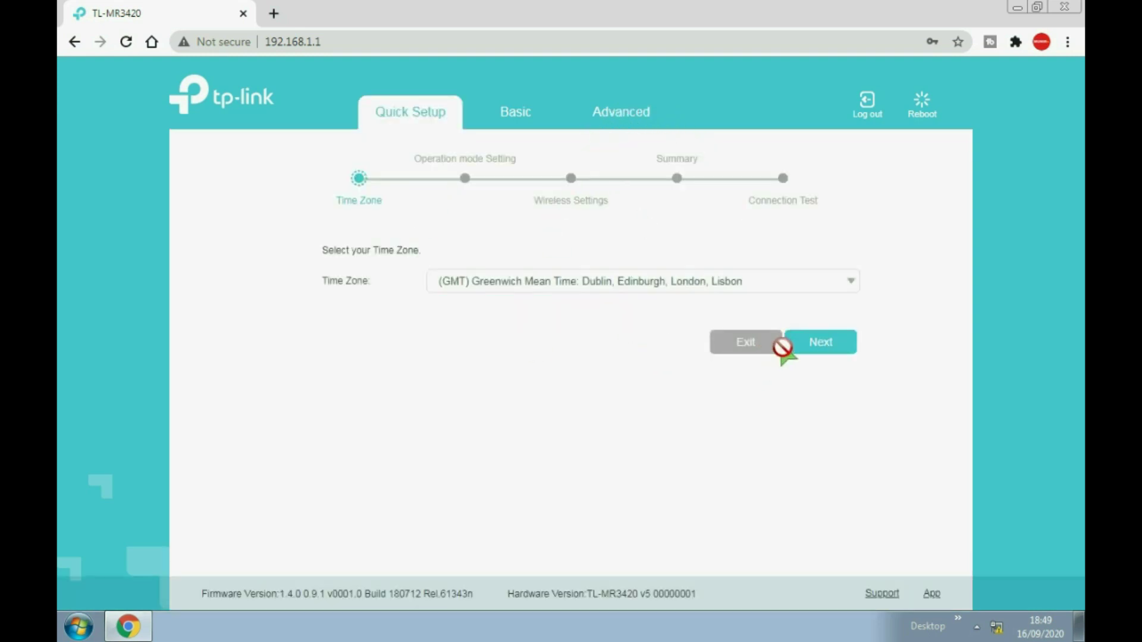
Keep the GMT time zone and switch the operation mode to Wireless Router Mode.
{"action": "left_click", "coordinate": [831, 351]}
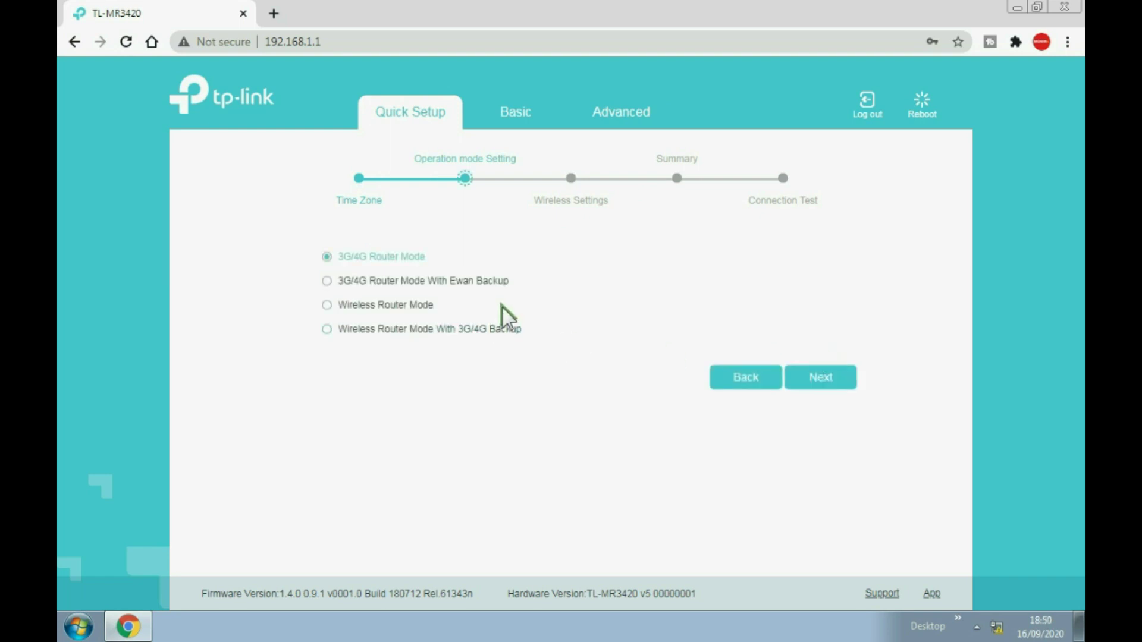
{"action": "left_click", "coordinate": [328, 306]}
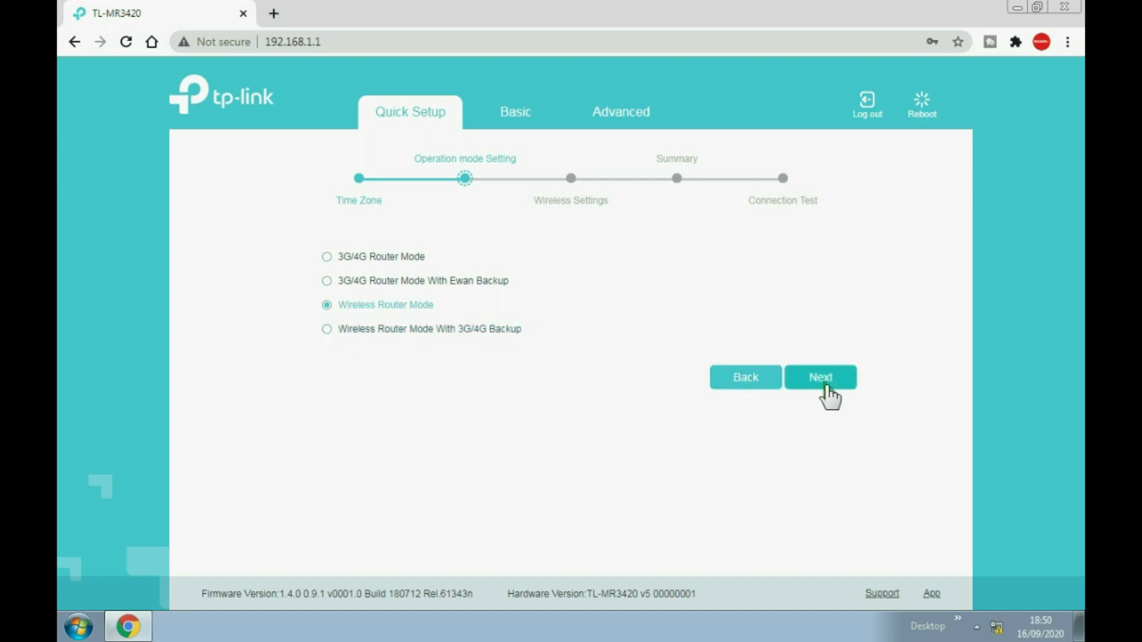
{"action": "left_click", "coordinate": [825, 381]}
{"action": "left_click", "coordinate": [759, 340]}
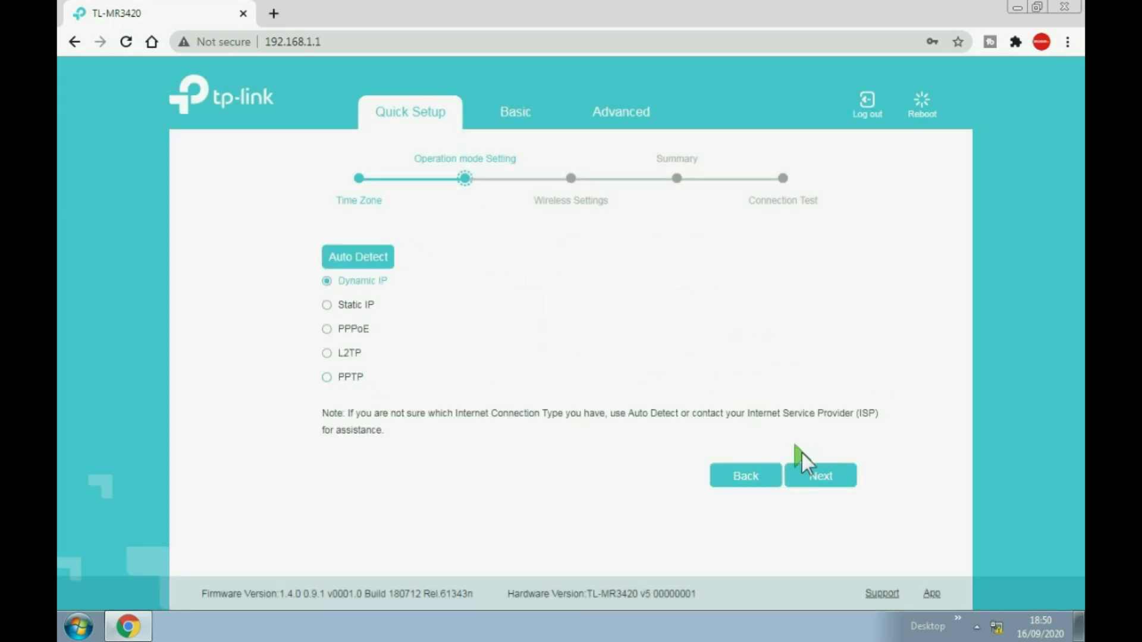
Keep Dynamic IP, skip MAC cloning, keep the TP-Link_B44C wireless network, and save the Summary.
{"action": "left_click", "coordinate": [830, 477]}
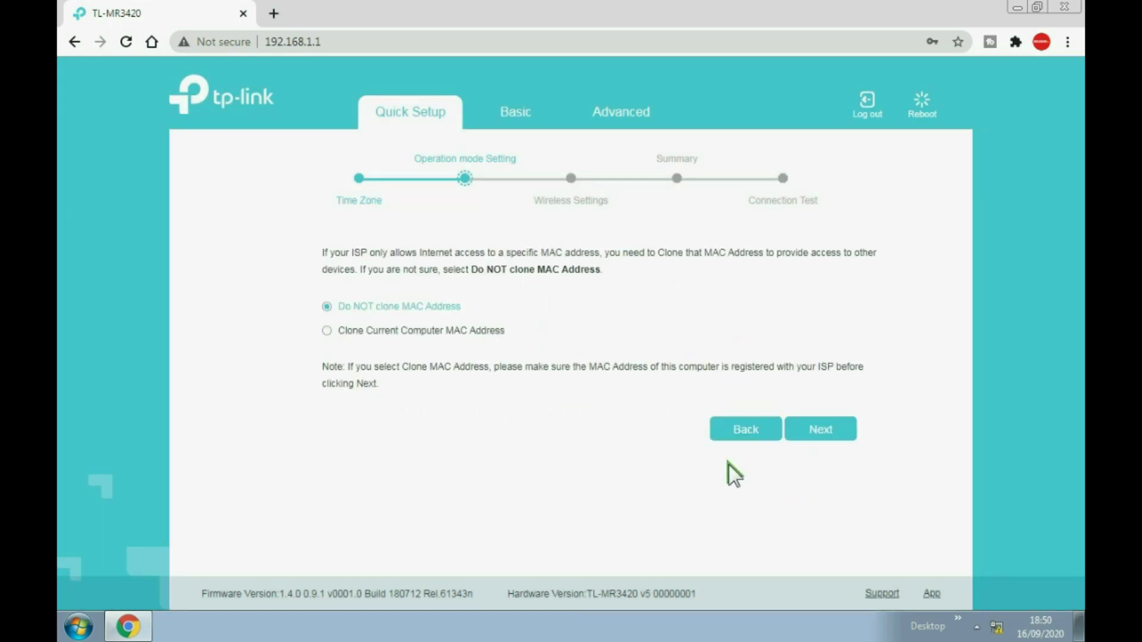
{"action": "left_click", "coordinate": [829, 429]}
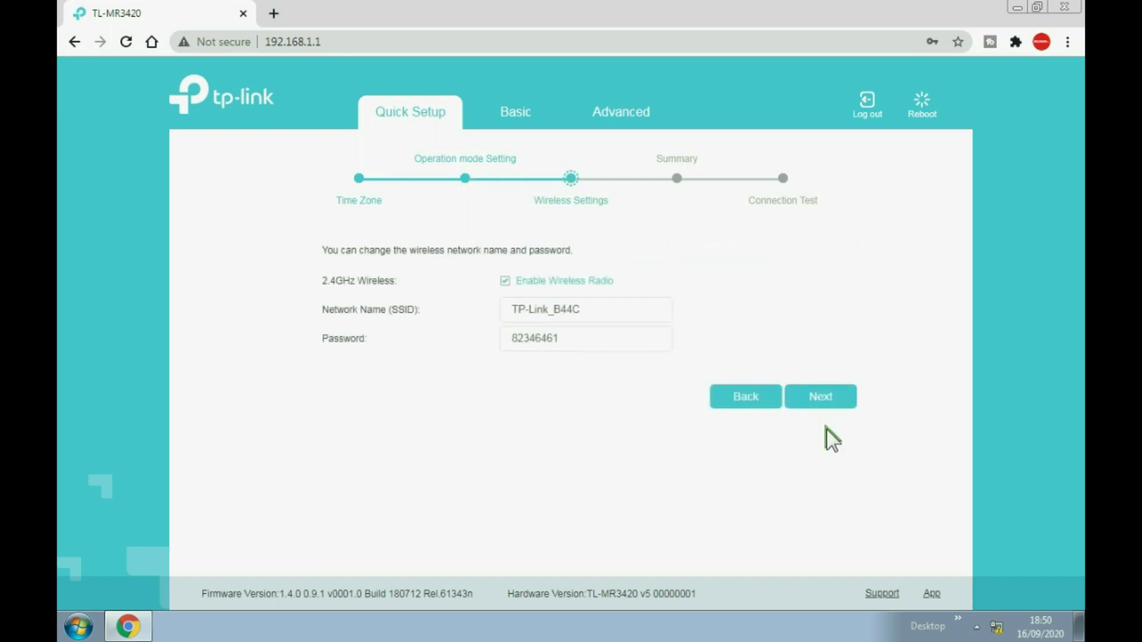
{"action": "left_click", "coordinate": [828, 396]}
{"action": "left_click", "coordinate": [738, 431]}
{"action": "left_click_drag", "start_coordinate": [573, 309], "coordinate": [490, 282]}
{"action": "left_click", "coordinate": [838, 396]}
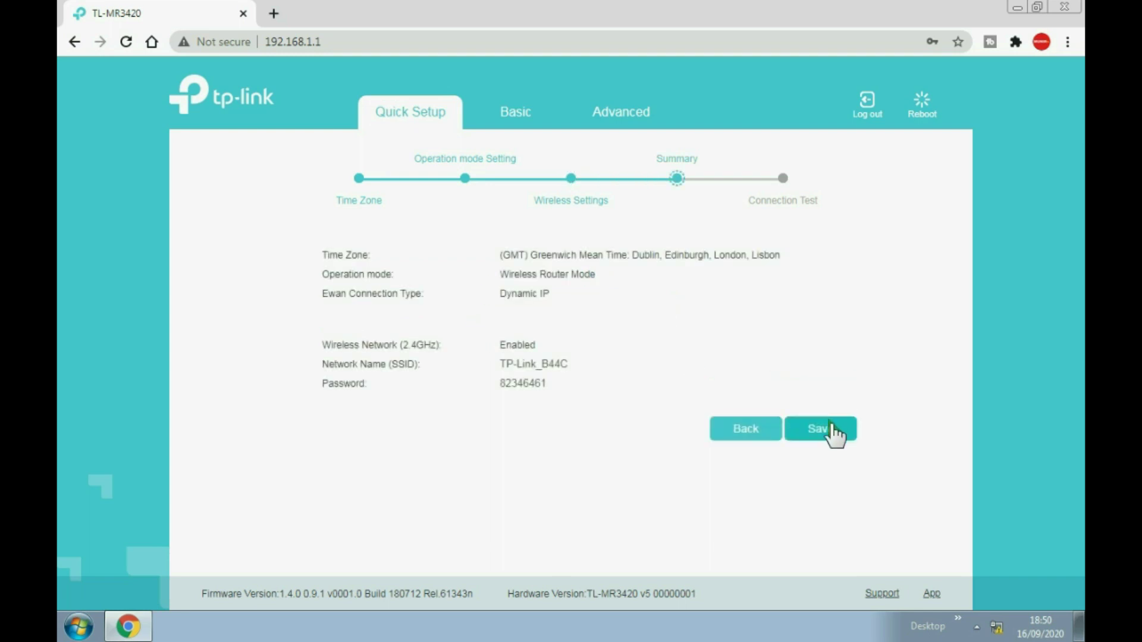
{"action": "left_click", "coordinate": [834, 433]}
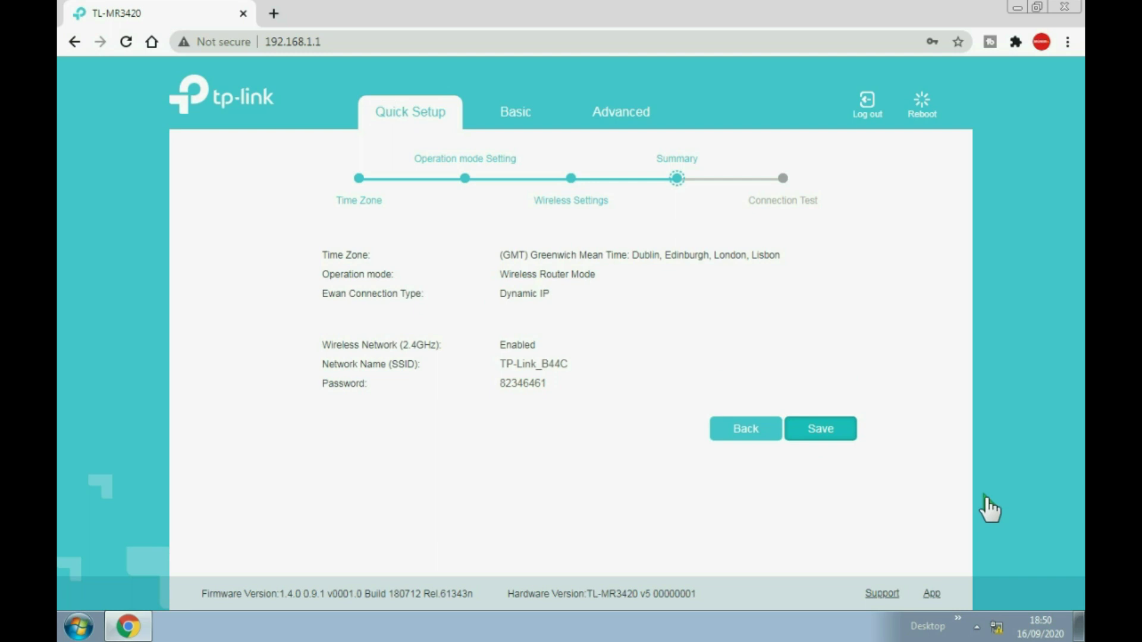
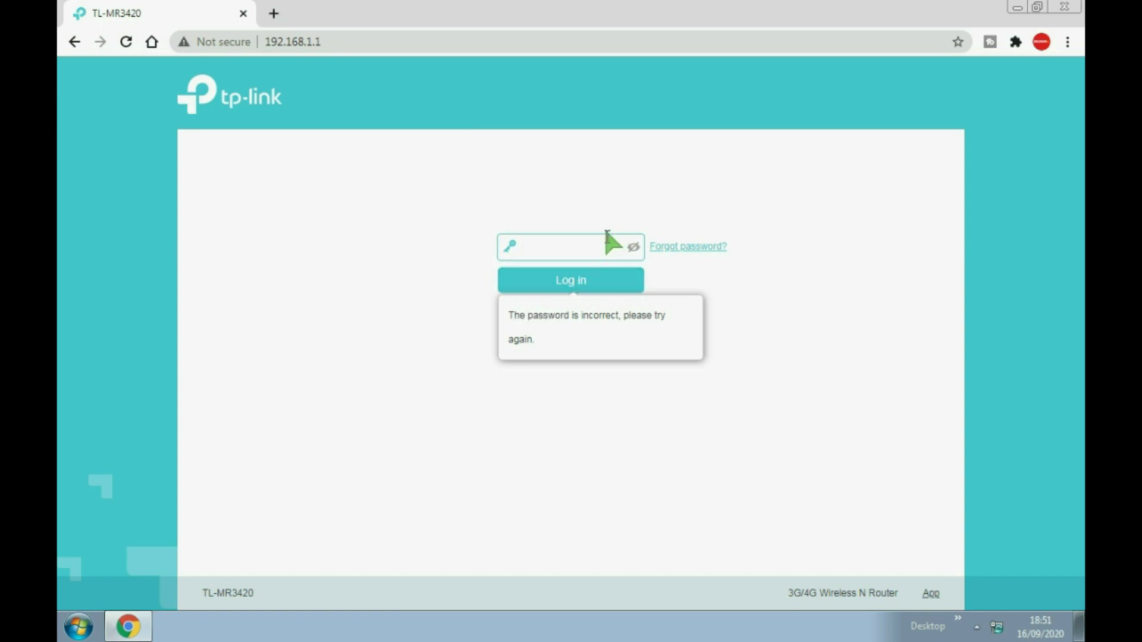
Re-enter the router admin password, reveal it to check it, and log in.
{"action": "left_click", "coordinate": [590, 247]}
{"action": "type", "text": "23"}
{"action": "left_click", "coordinate": [632, 248]}
{"action": "left_click", "coordinate": [596, 274]}
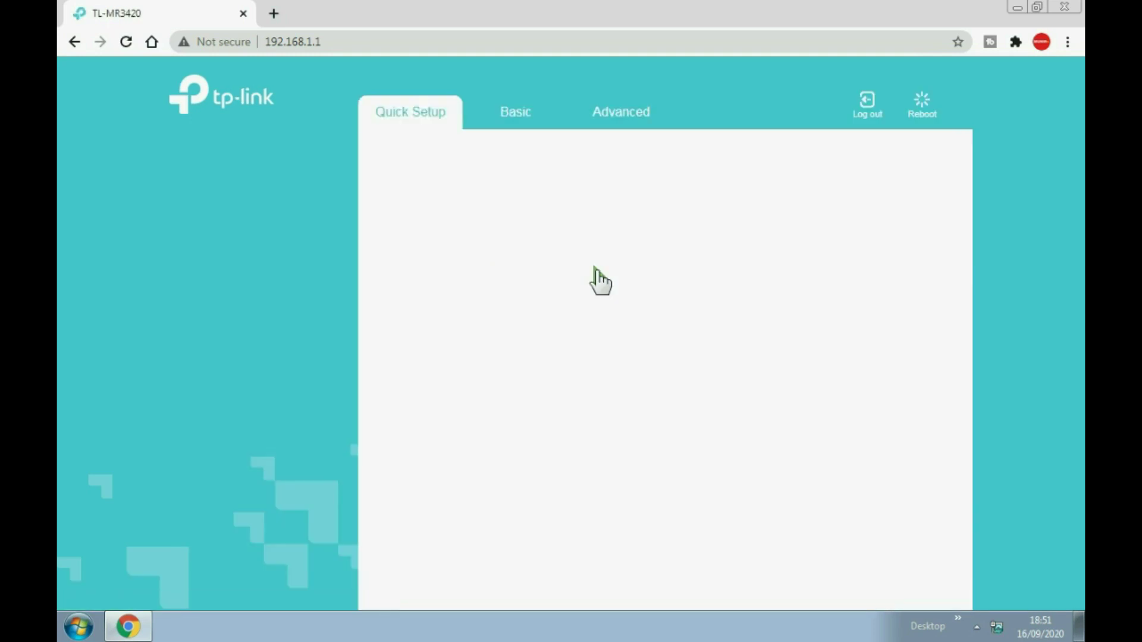
Go to Advanced settings and expand the Wireless section.
{"action": "left_click", "coordinate": [633, 107]}
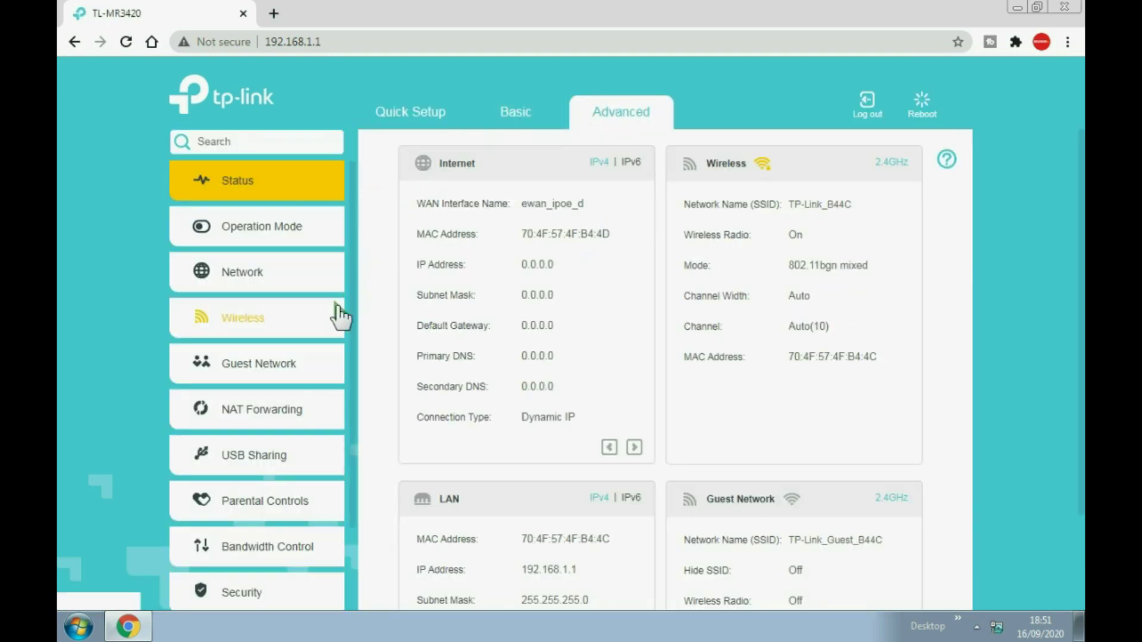
{"action": "left_click", "coordinate": [251, 324]}
{"action": "left_click", "coordinate": [254, 331]}
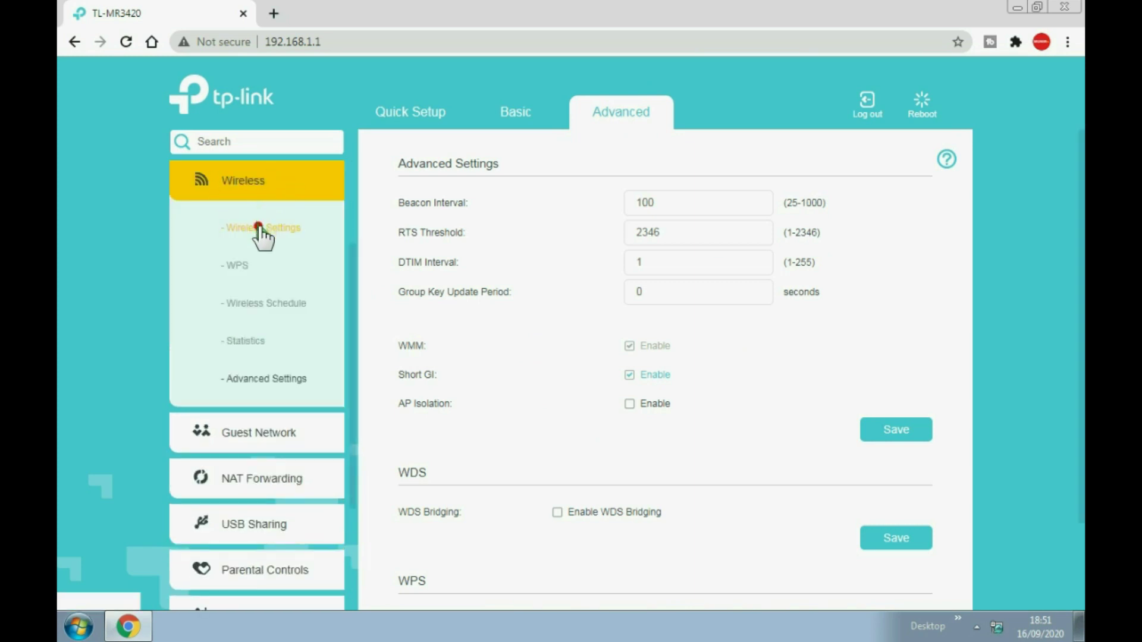
Rename the SSID to mr3420, set No Security and Middle transmit power, and save.
{"action": "left_click", "coordinate": [262, 229]}
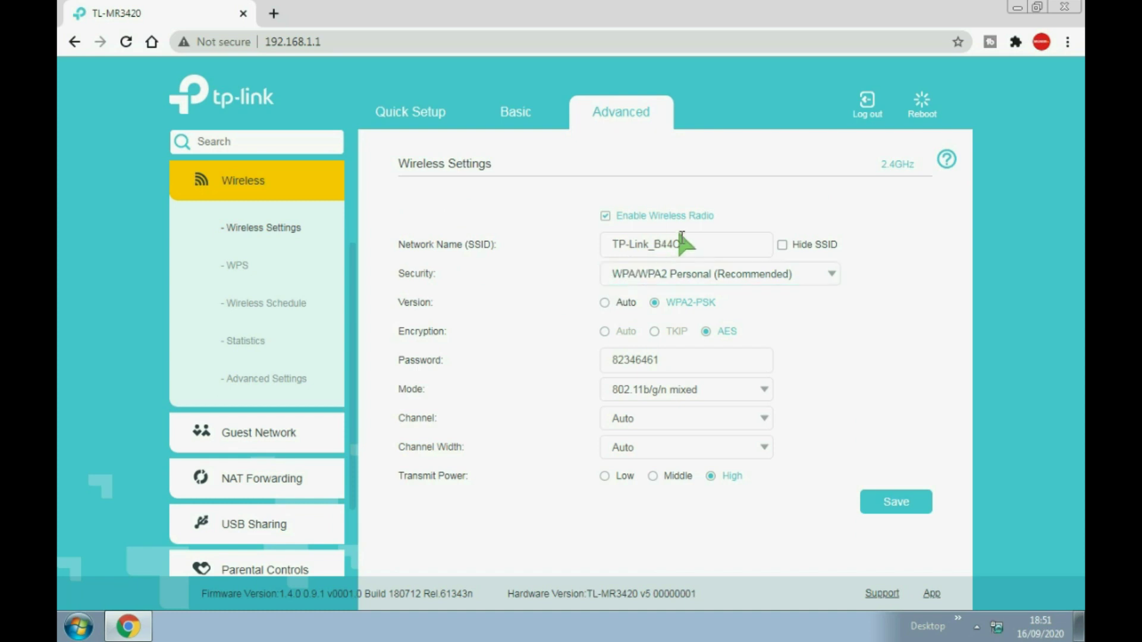
{"action": "left_click_drag", "start_coordinate": [700, 244], "coordinate": [557, 245]}
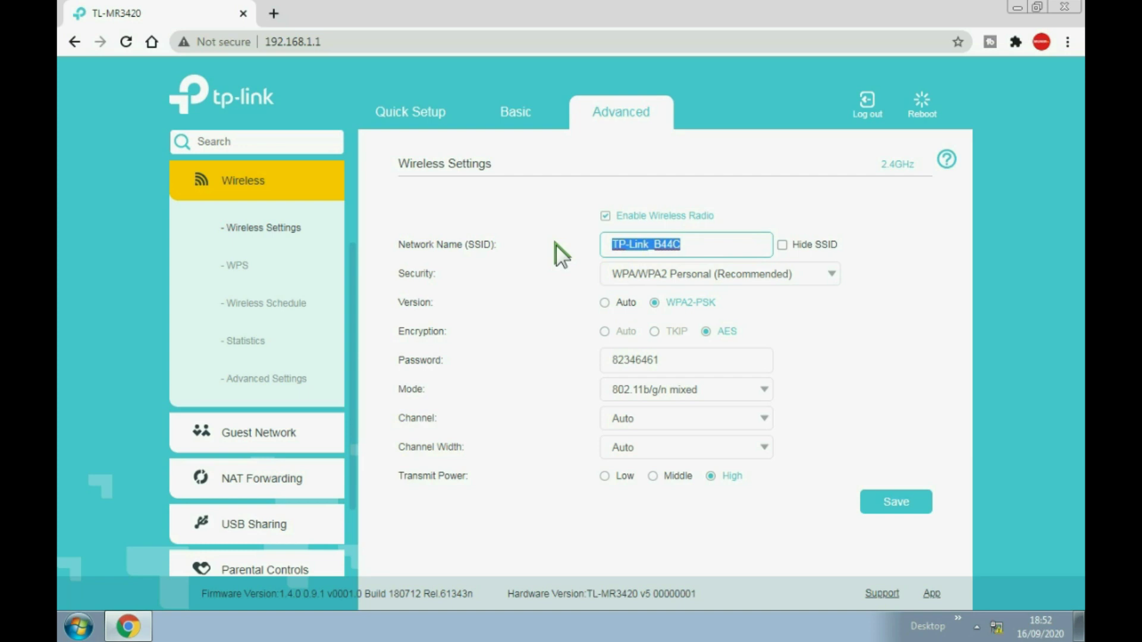
{"action": "type", "text": "mr34"}
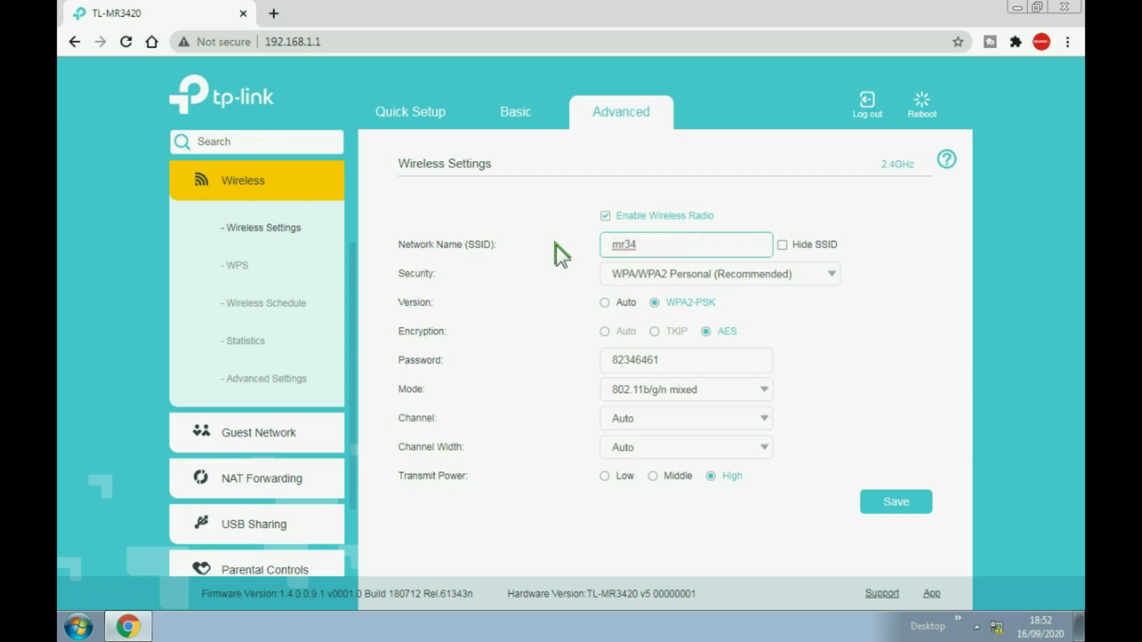
{"action": "type", "text": "20"}
{"action": "left_click", "coordinate": [653, 276]}
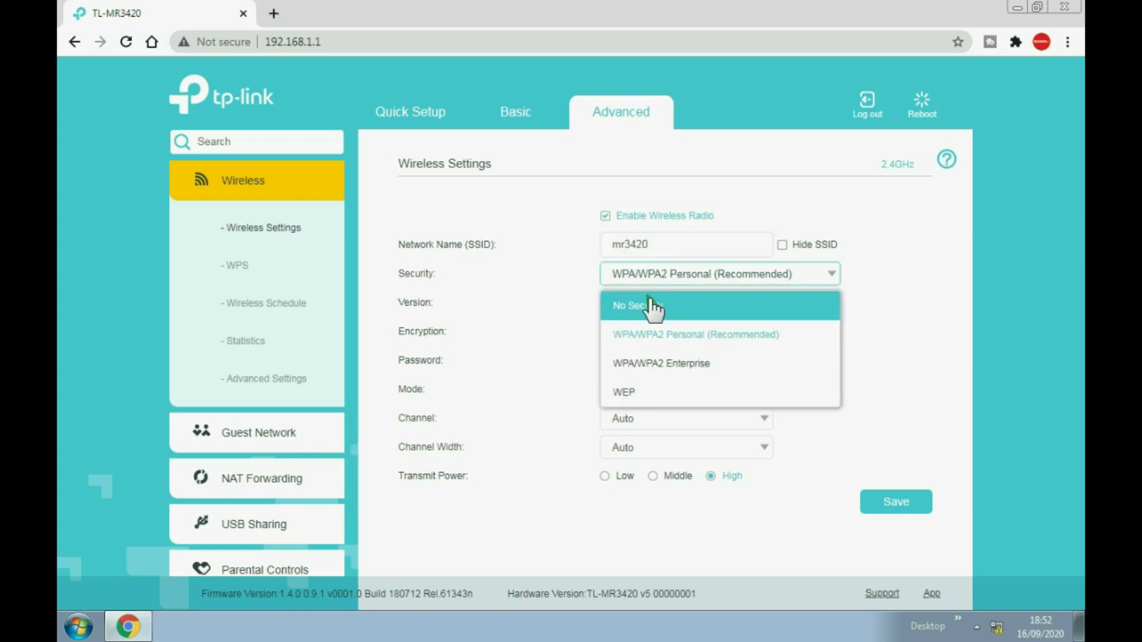
{"action": "left_click", "coordinate": [654, 306]}
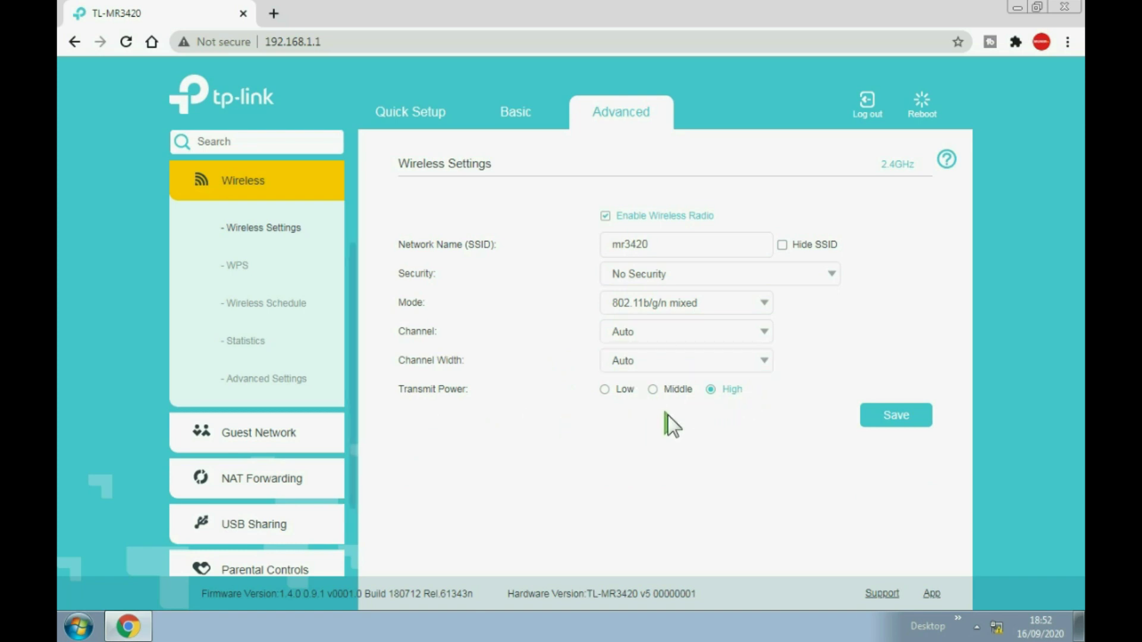
{"action": "left_click", "coordinate": [653, 390]}
{"action": "left_click", "coordinate": [890, 417]}
{"action": "mouse_move", "coordinate": [997, 627]}
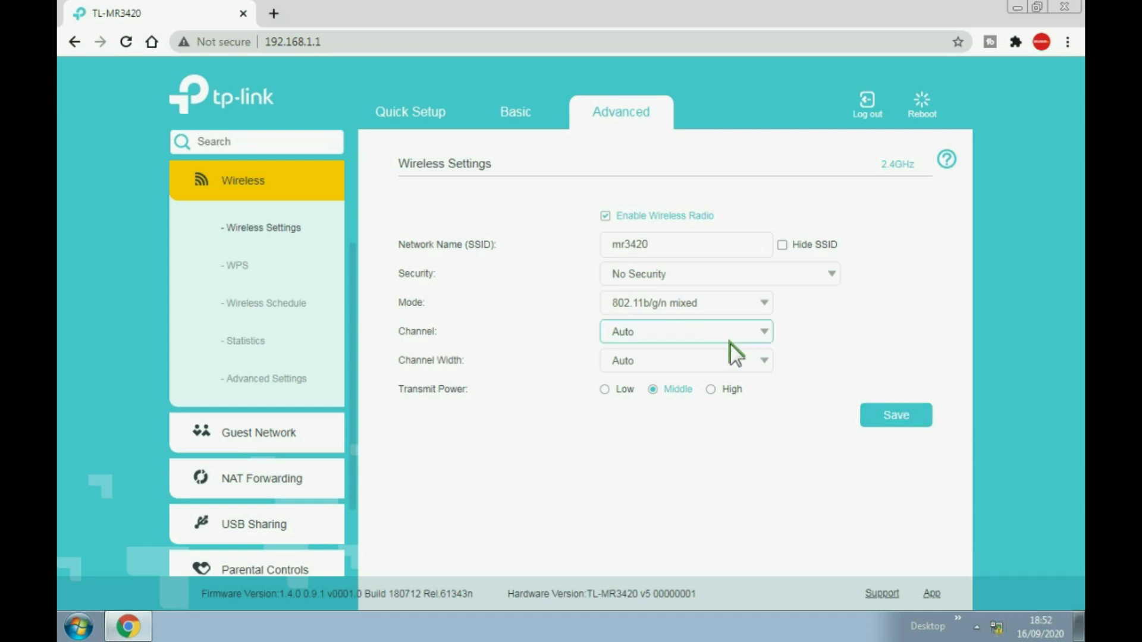
{"action": "left_click", "coordinate": [997, 627]}
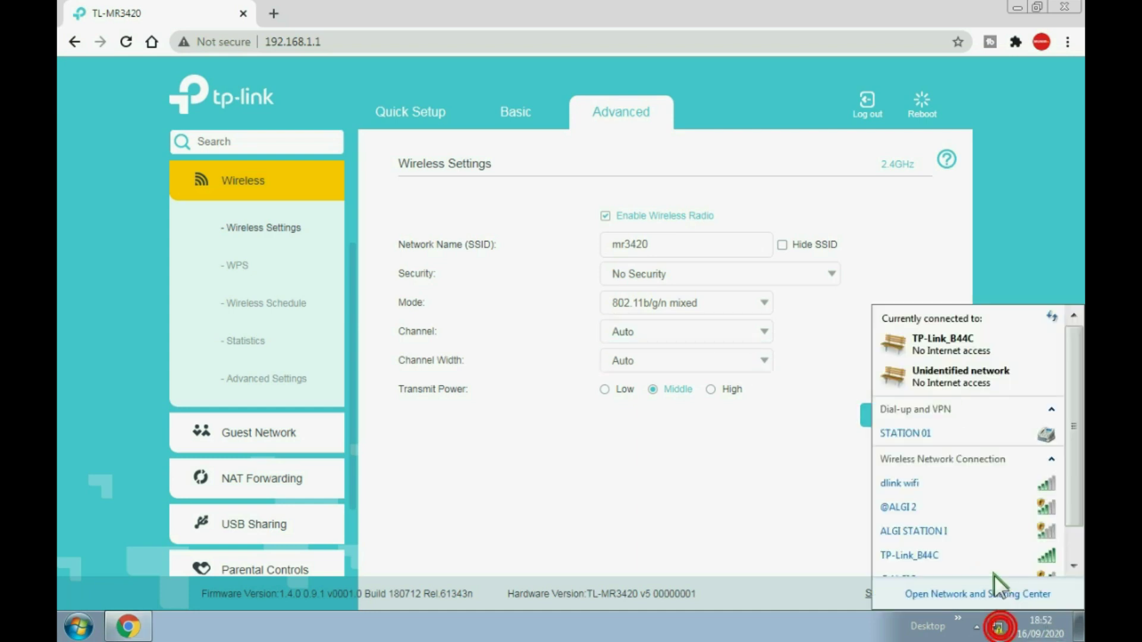
{"action": "scroll", "coordinate": [952, 527], "scroll_direction": "down", "scroll_amount": 1}
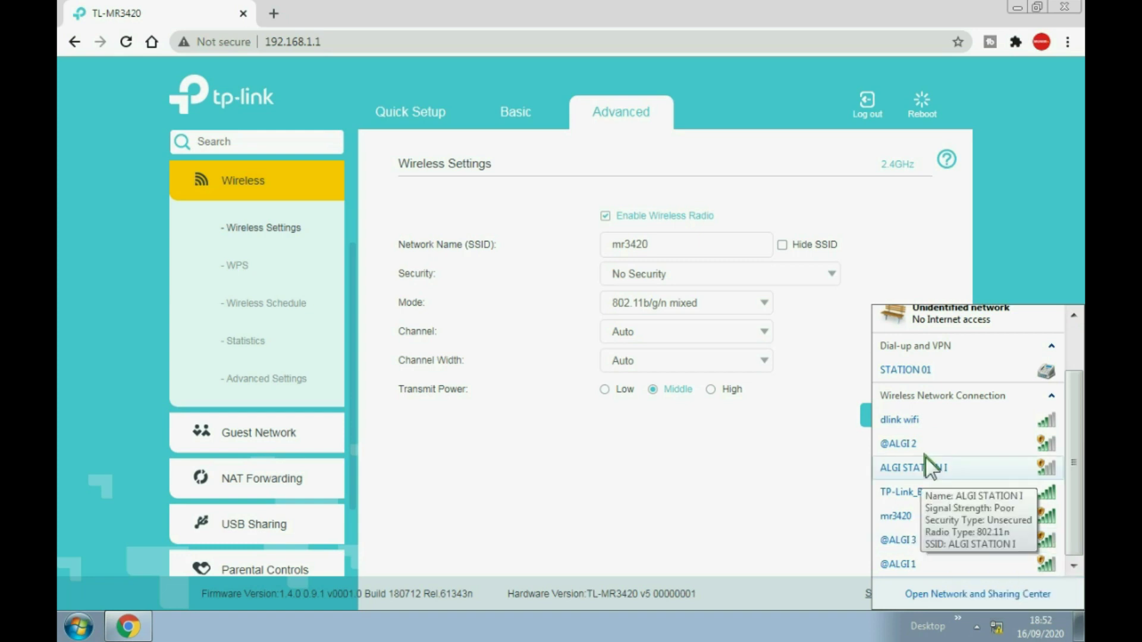
{"action": "mouse_move", "coordinate": [929, 514]}
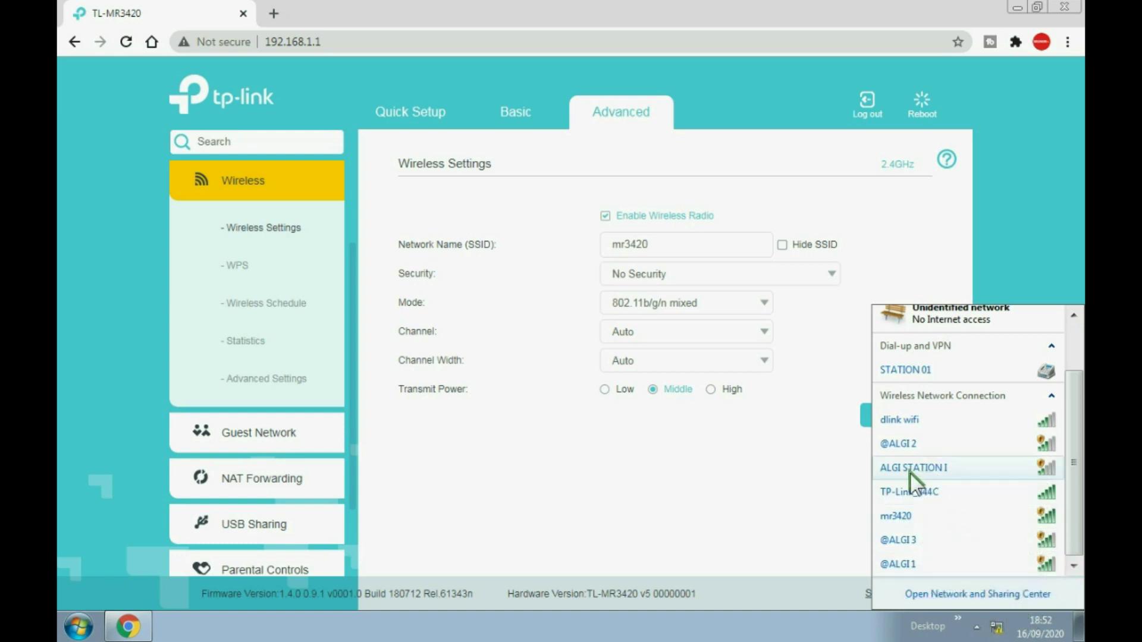
{"action": "left_click", "coordinate": [997, 627]}
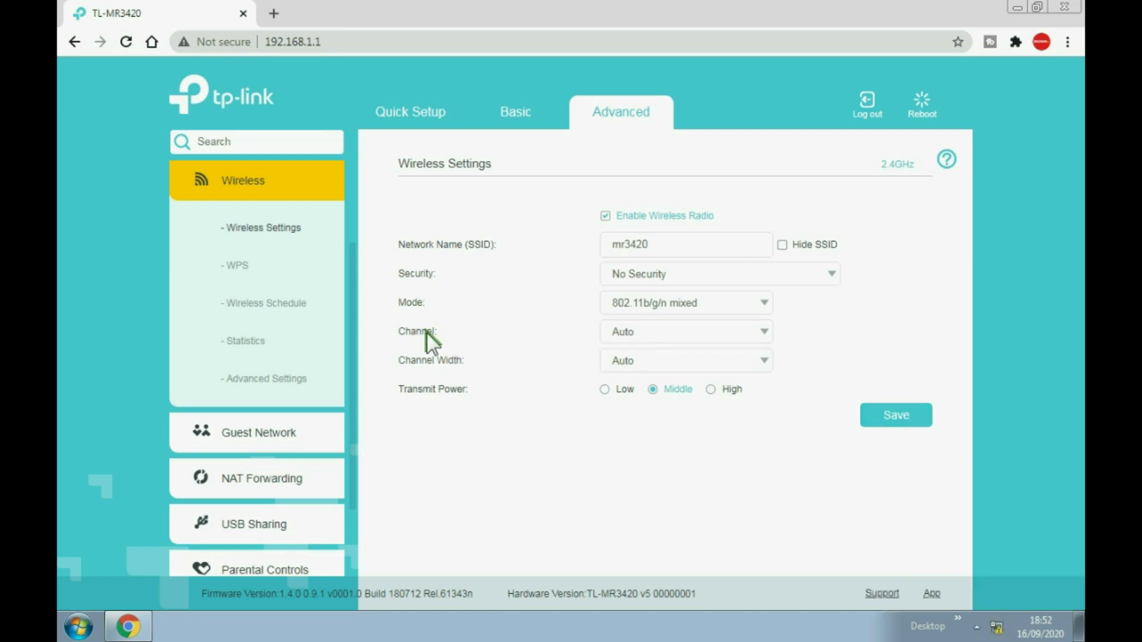
{"action": "left_click", "coordinate": [269, 477]}
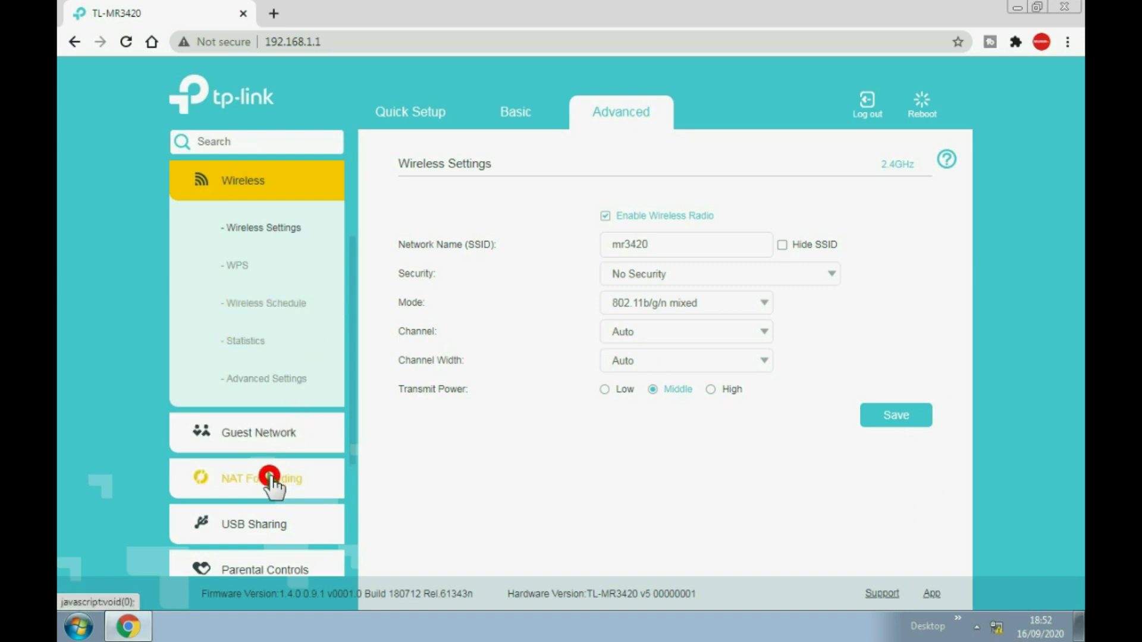
{"action": "scroll", "coordinate": [347, 402], "scroll_direction": "down", "scroll_amount": 2}
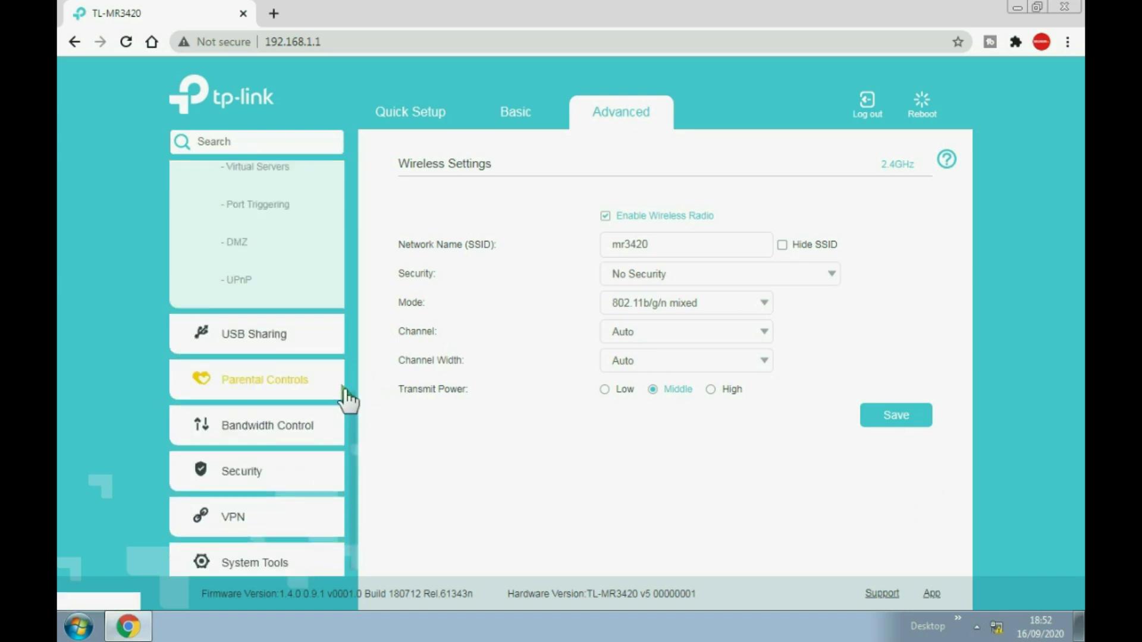
Open the Firewall & DoS Protection page under Security.
{"action": "left_click", "coordinate": [280, 380]}
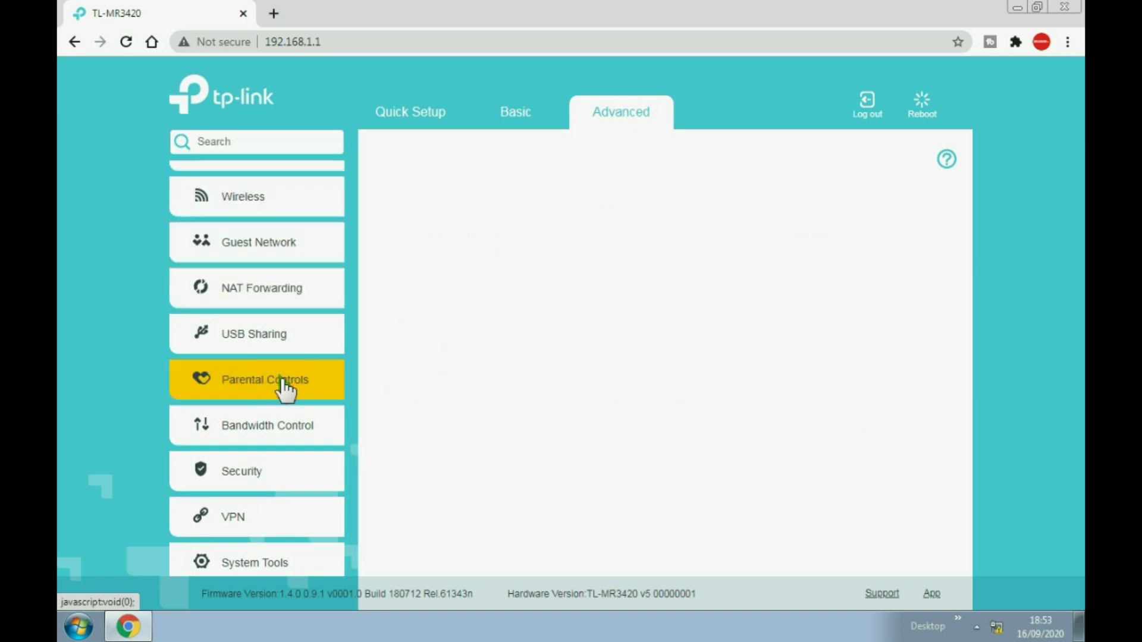
{"action": "left_click", "coordinate": [281, 382]}
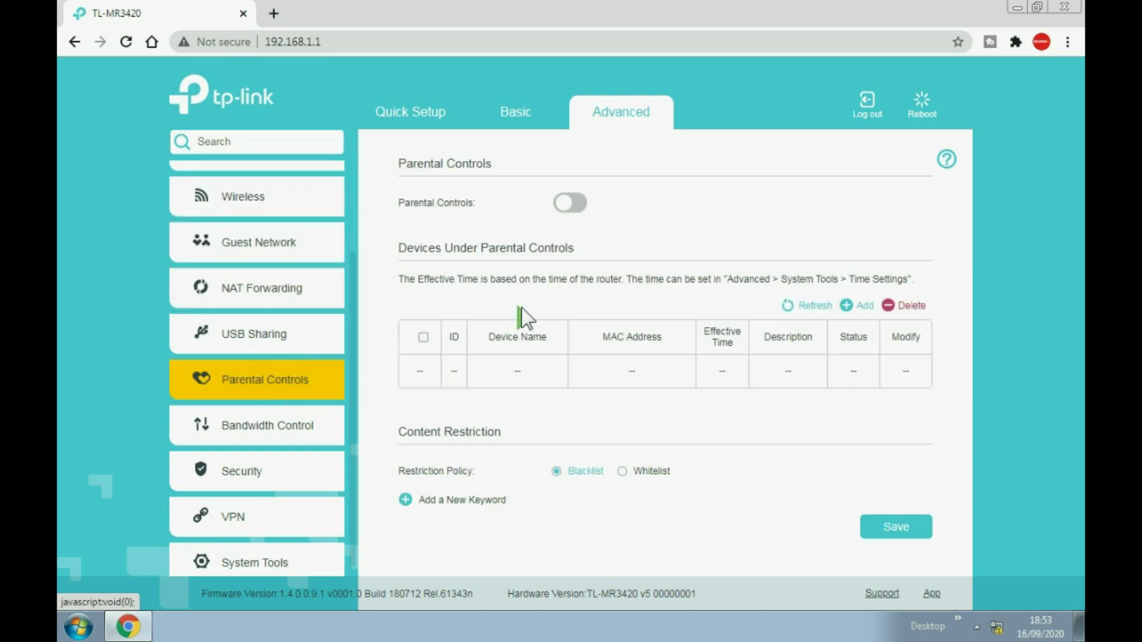
{"action": "left_click", "coordinate": [292, 473]}
{"action": "left_click", "coordinate": [299, 302]}
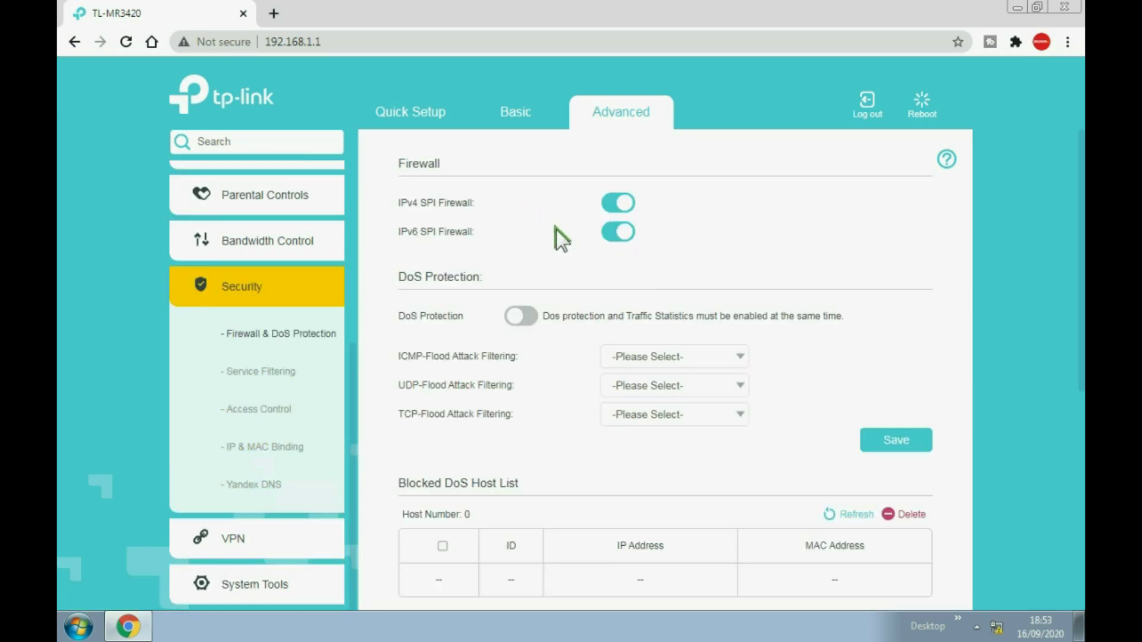
Switch off the IPv6 SPI firewall and save the firewall settings.
{"action": "left_click", "coordinate": [604, 233]}
{"action": "left_click", "coordinate": [901, 442]}
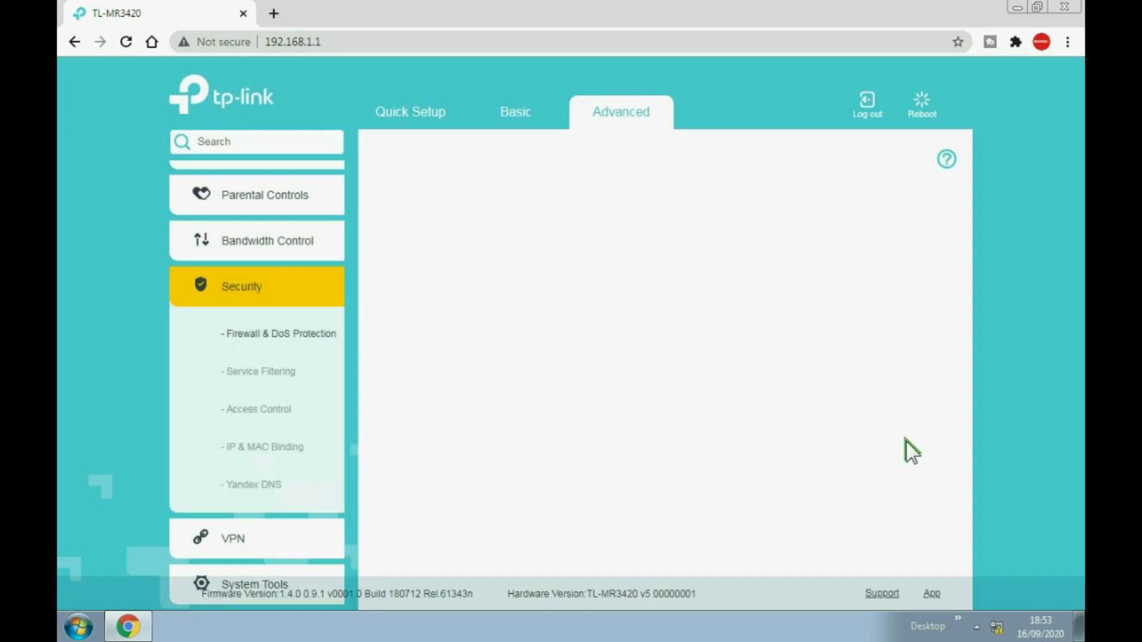
{"action": "scroll", "coordinate": [738, 353], "scroll_direction": "down", "scroll_amount": 3}
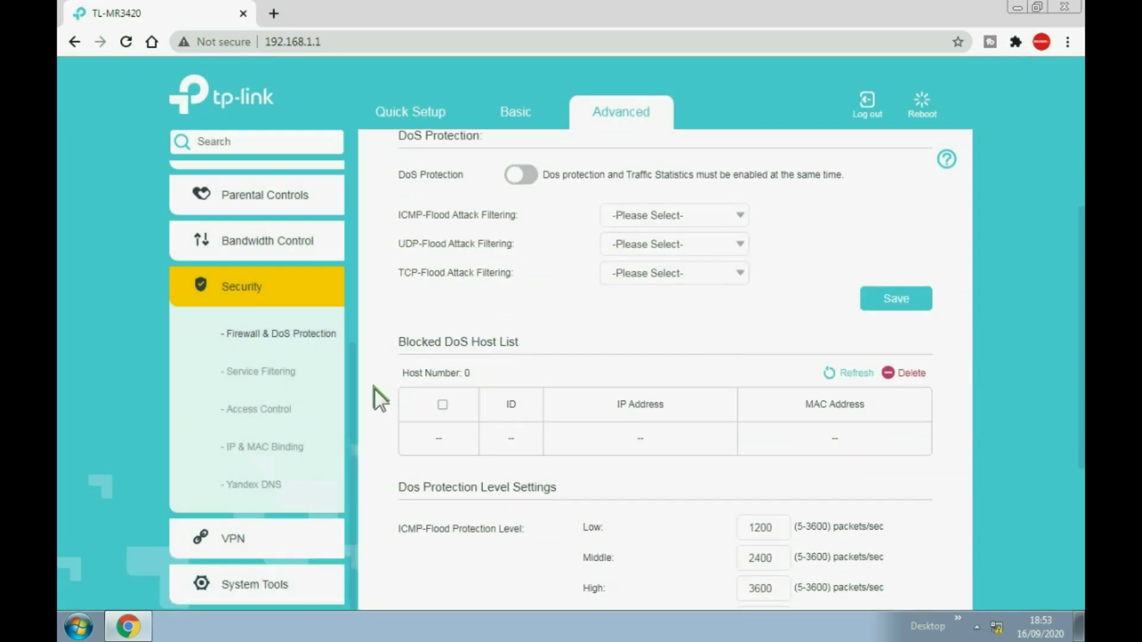
{"action": "scroll", "coordinate": [311, 375], "scroll_direction": "up", "scroll_amount": 2}
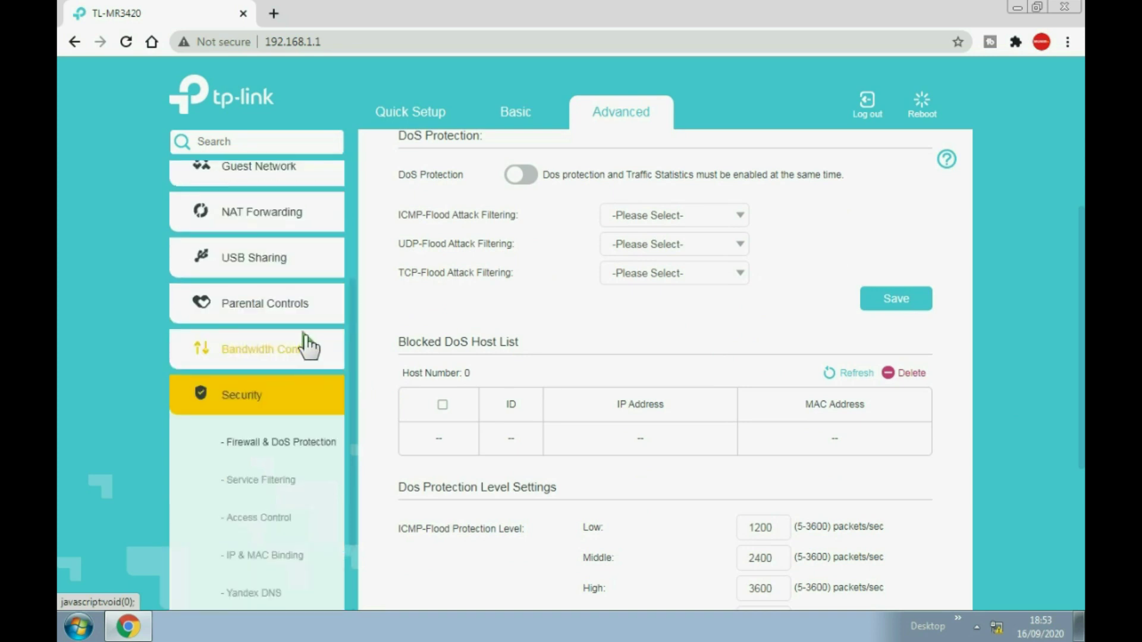
{"action": "scroll", "coordinate": [308, 347], "scroll_direction": "up", "scroll_amount": 3}
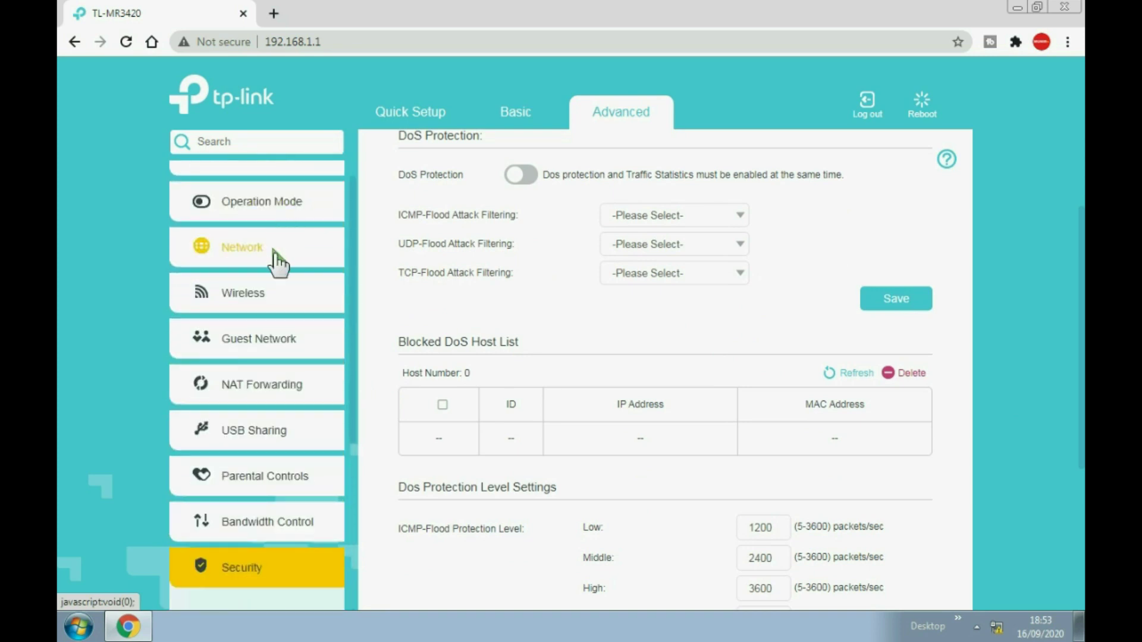
In Network > LAN Settings, keep DHCP as DHCP Server with pool 192.168.1.100–199 and save.
{"action": "left_click", "coordinate": [266, 255]}
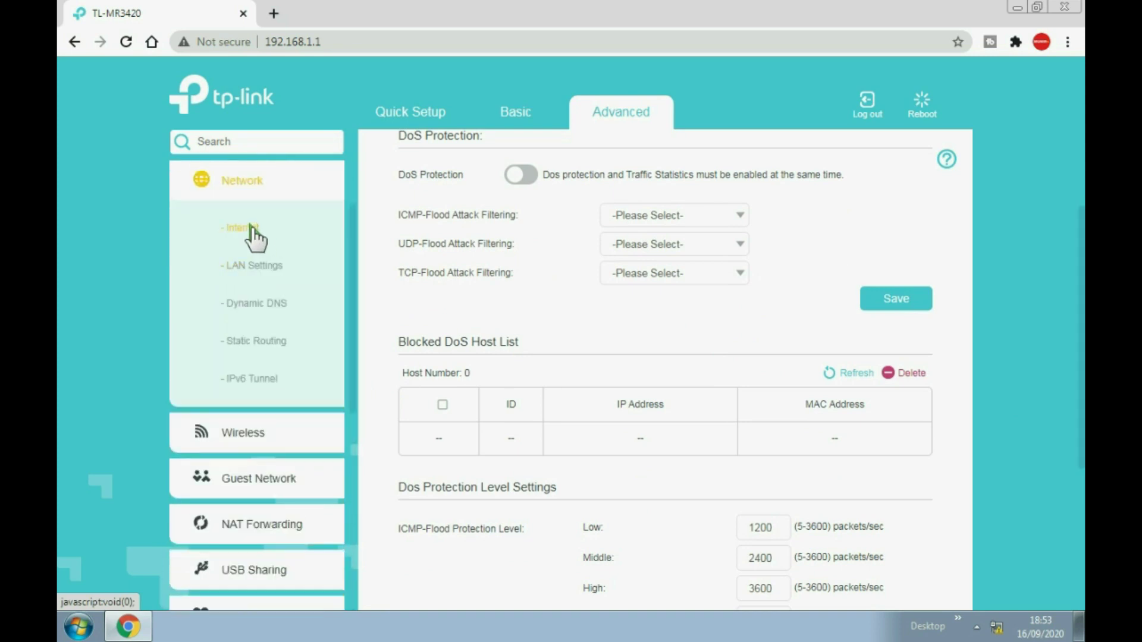
{"action": "left_click", "coordinate": [271, 266]}
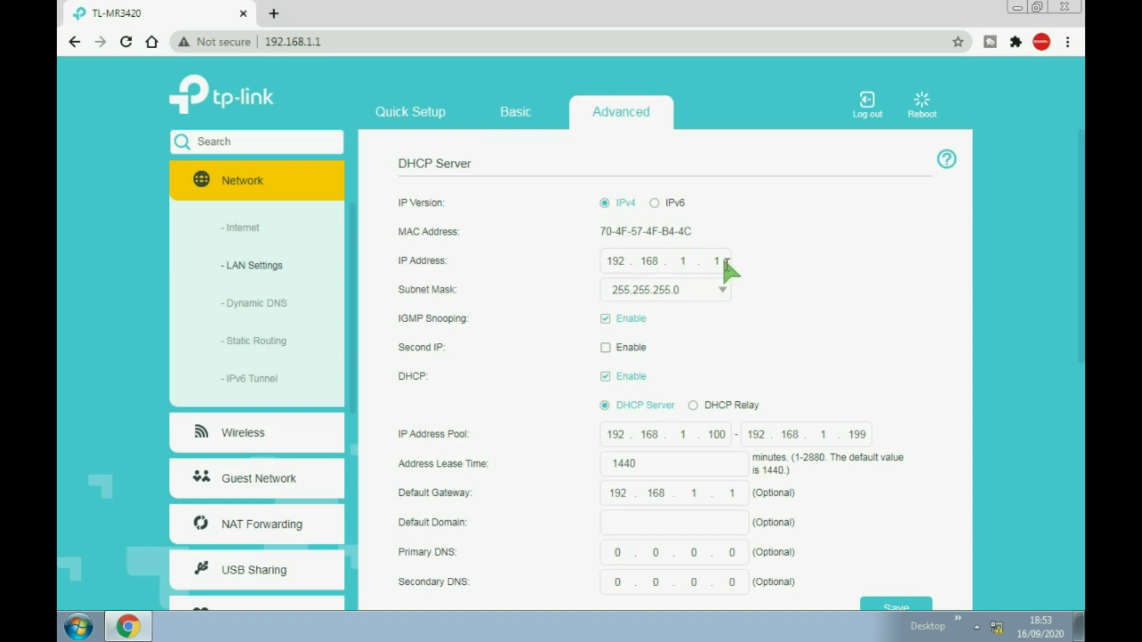
{"action": "left_click_drag", "start_coordinate": [722, 261], "coordinate": [602, 262]}
{"action": "scroll", "coordinate": [772, 277], "scroll_direction": "down", "scroll_amount": 1}
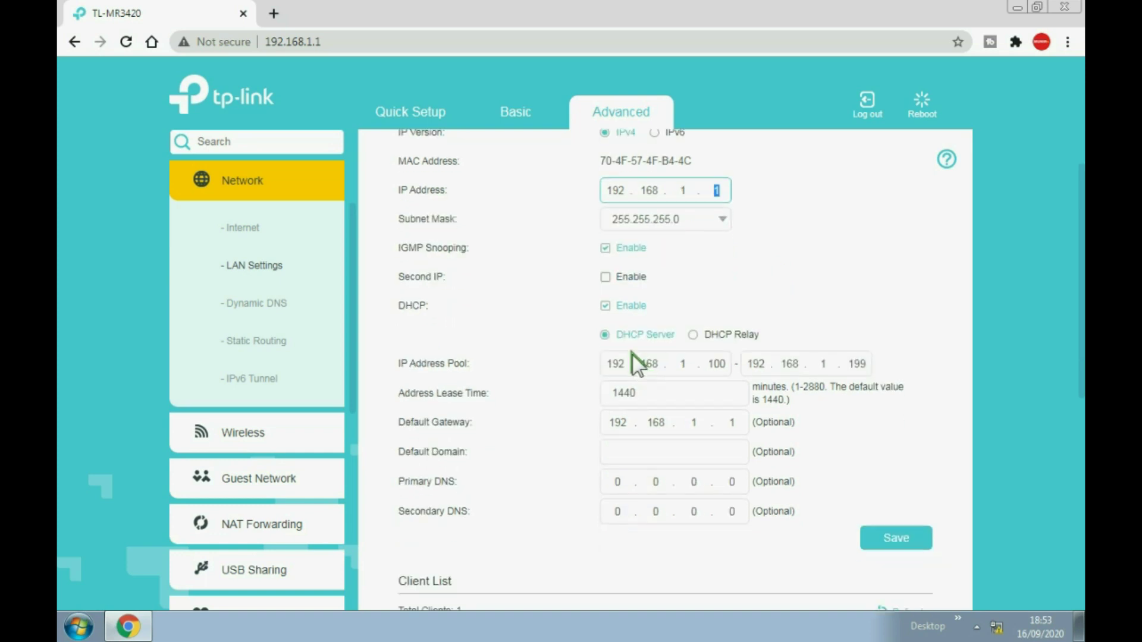
{"action": "left_click", "coordinate": [693, 334]}
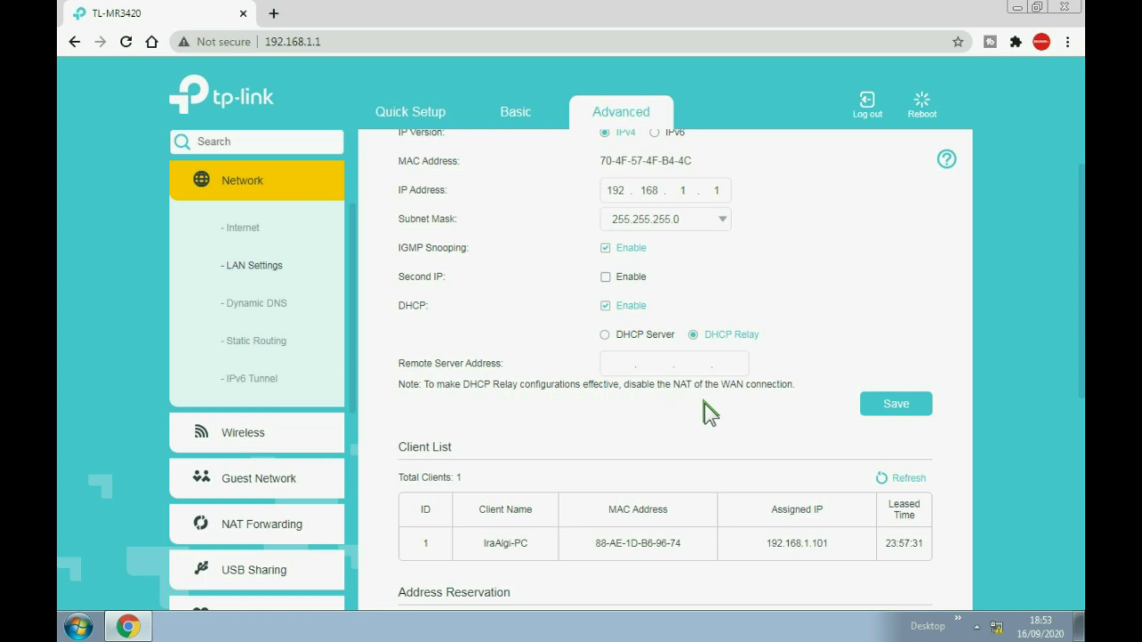
{"action": "left_click", "coordinate": [622, 335]}
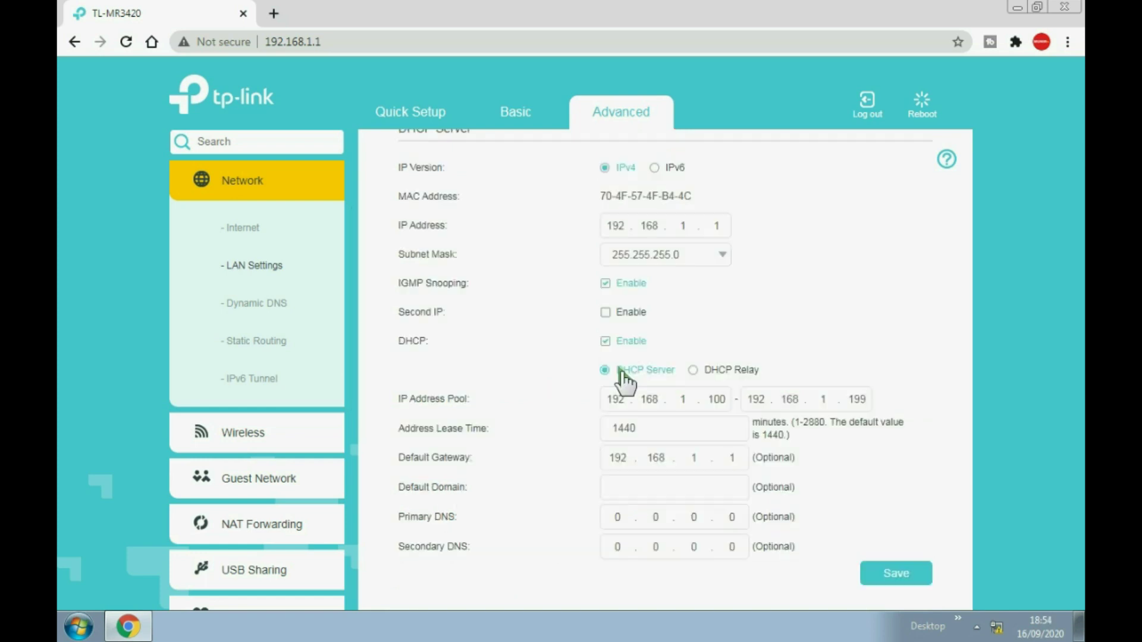
{"action": "left_click", "coordinate": [896, 572]}
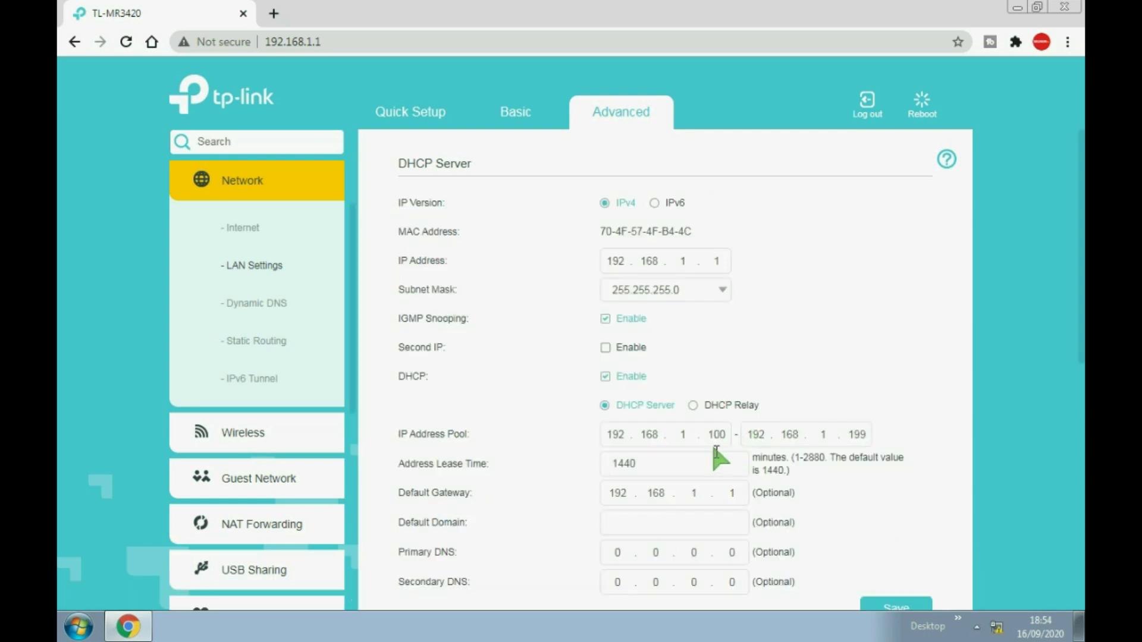
{"action": "scroll", "coordinate": [306, 377], "scroll_direction": "up", "scroll_amount": 2}
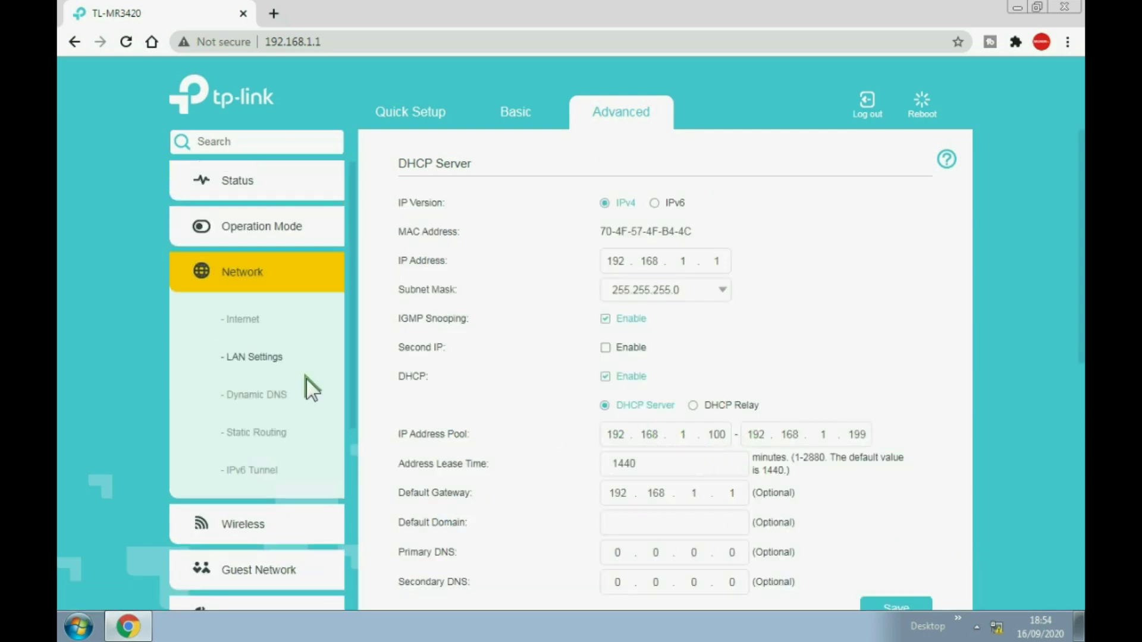
Check the current connection and nearby wireless networks from the tray, then refresh the desktop.
{"action": "left_click", "coordinate": [997, 627]}
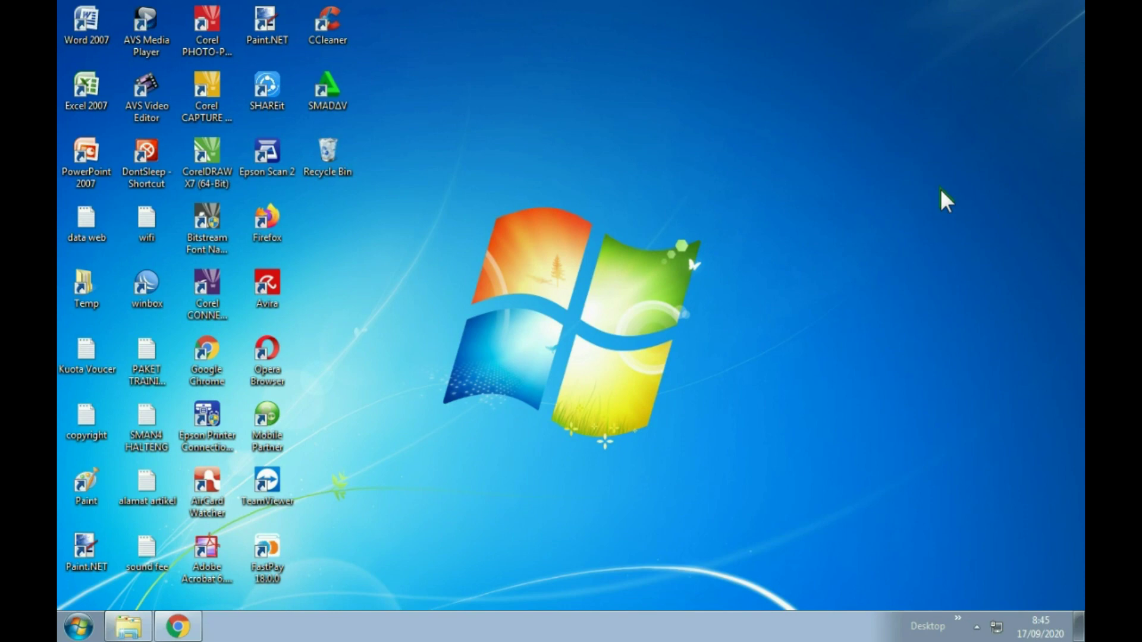
{"action": "left_click", "coordinate": [996, 625]}
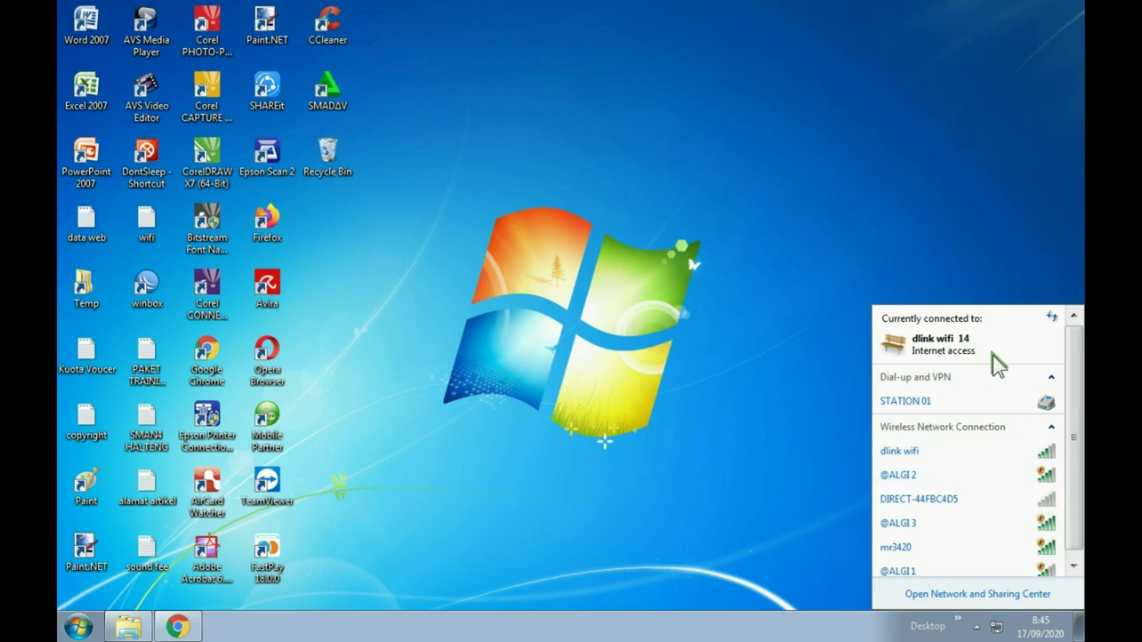
{"action": "mouse_move", "coordinate": [935, 502]}
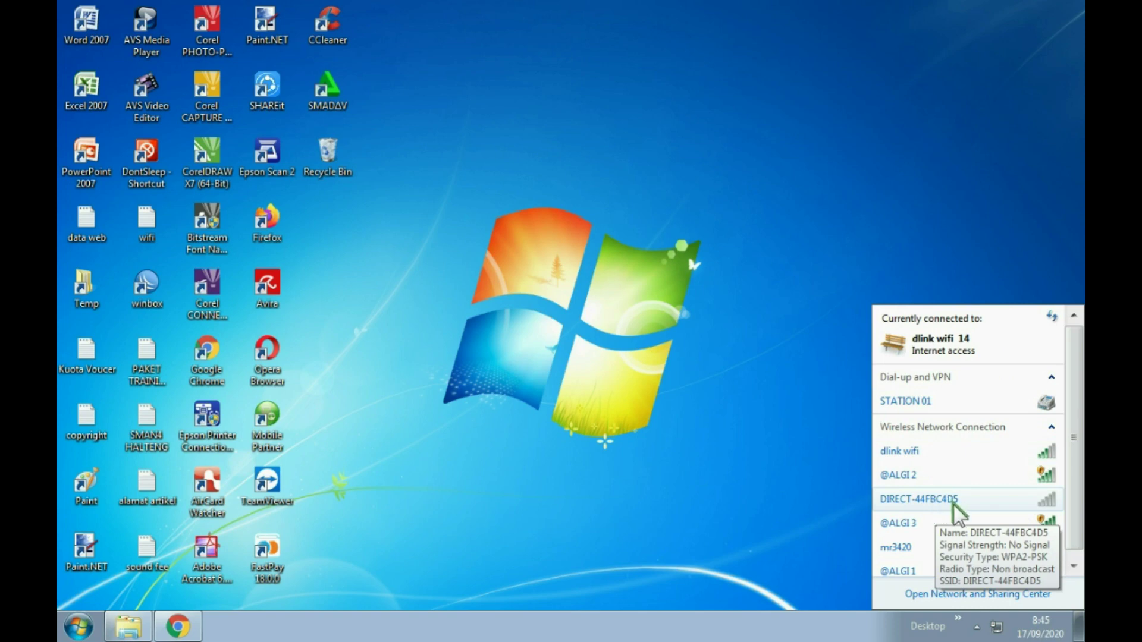
{"action": "right_click", "coordinate": [594, 202]}
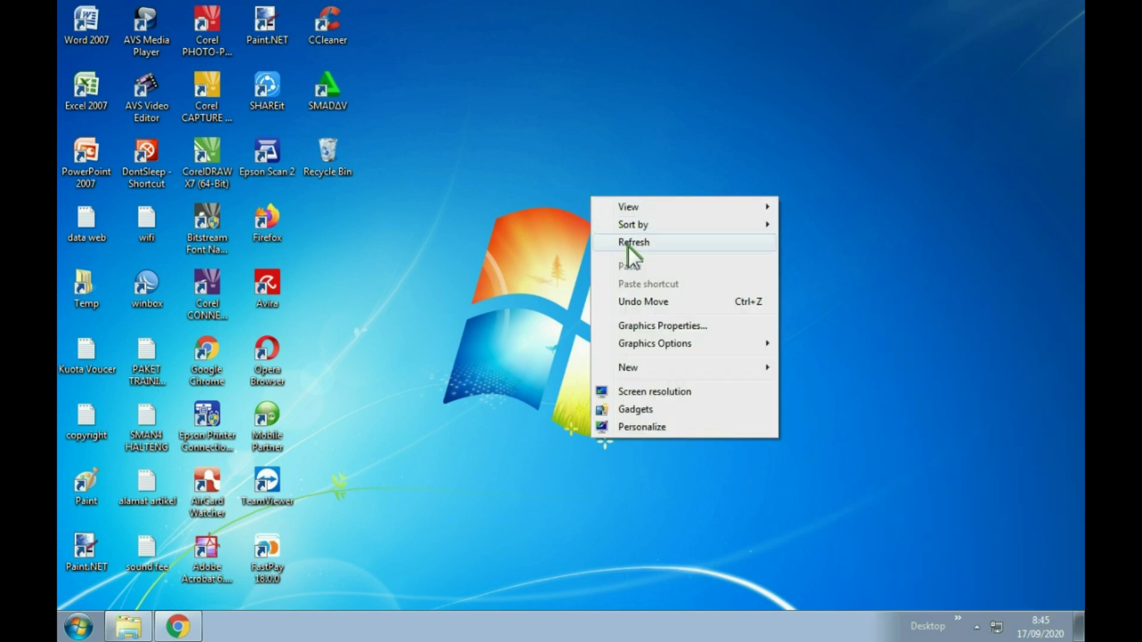
{"action": "left_click", "coordinate": [629, 246]}
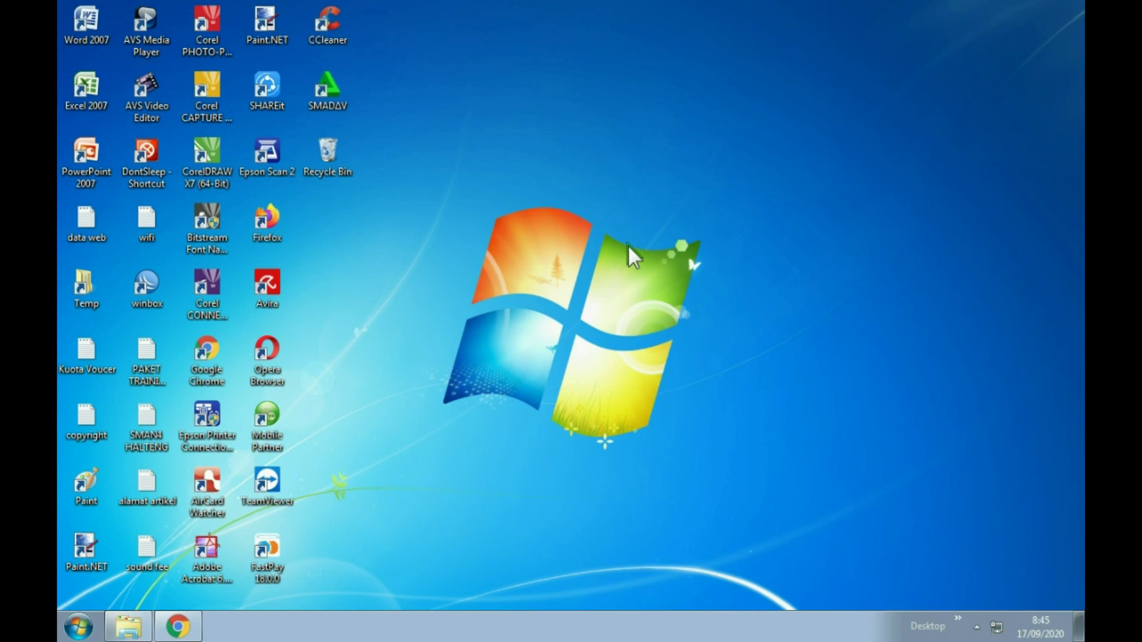
Launch WinBox and connect to the MikroTik neighbour as admin.
{"action": "double_click", "coordinate": [149, 281]}
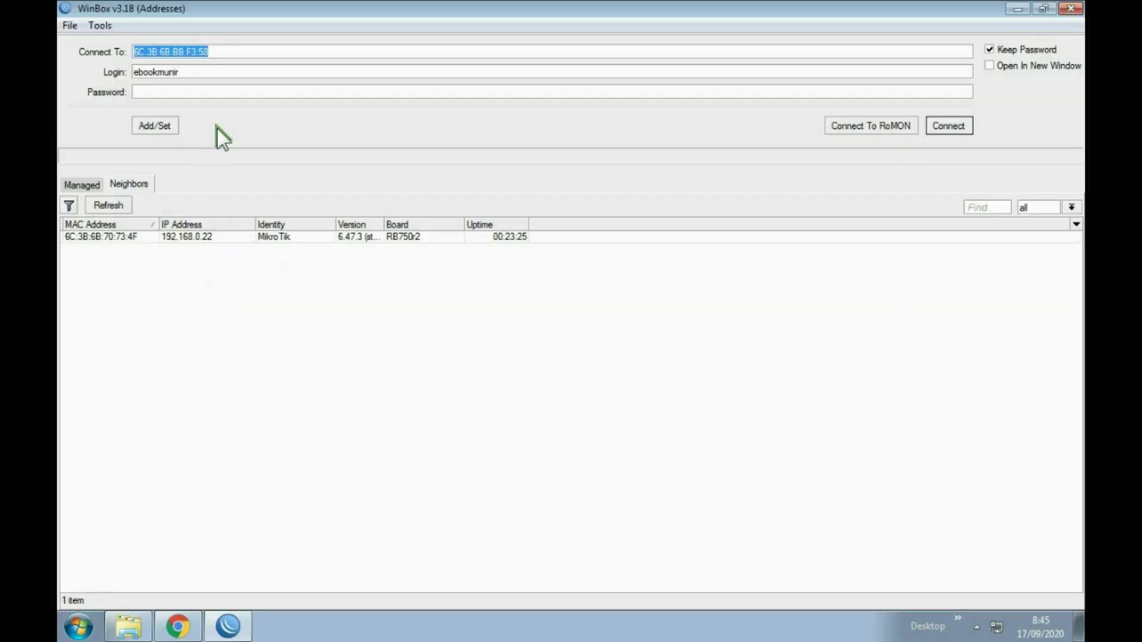
{"action": "double_click", "coordinate": [220, 73]}
{"action": "type", "text": "a"}
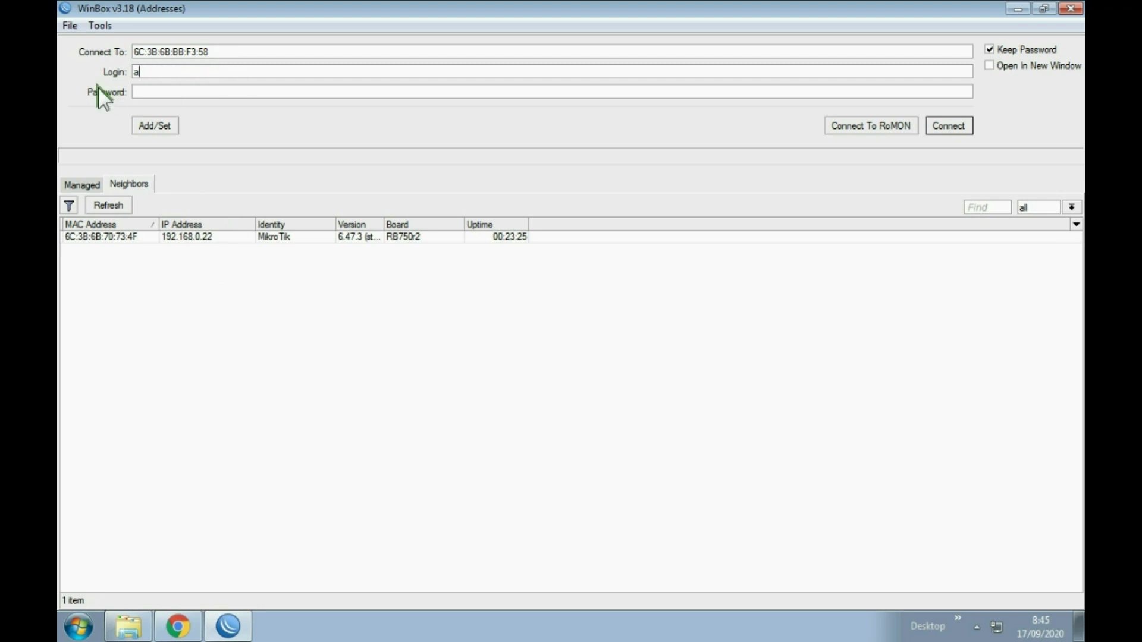
{"action": "type", "text": "dmin"}
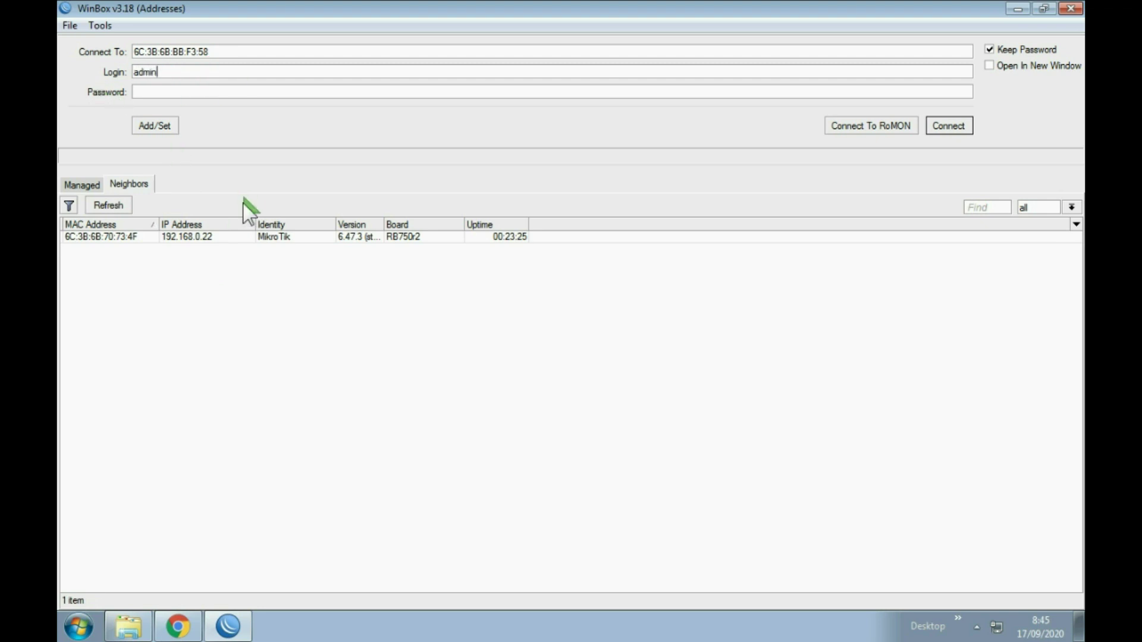
{"action": "left_click", "coordinate": [109, 238]}
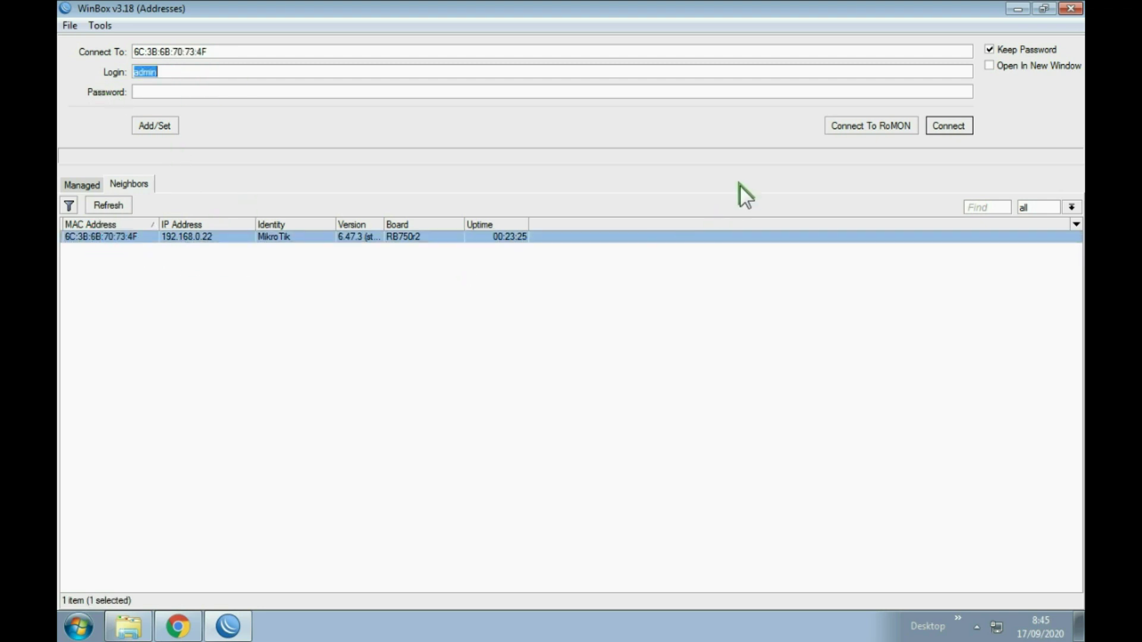
{"action": "left_click", "coordinate": [951, 124]}
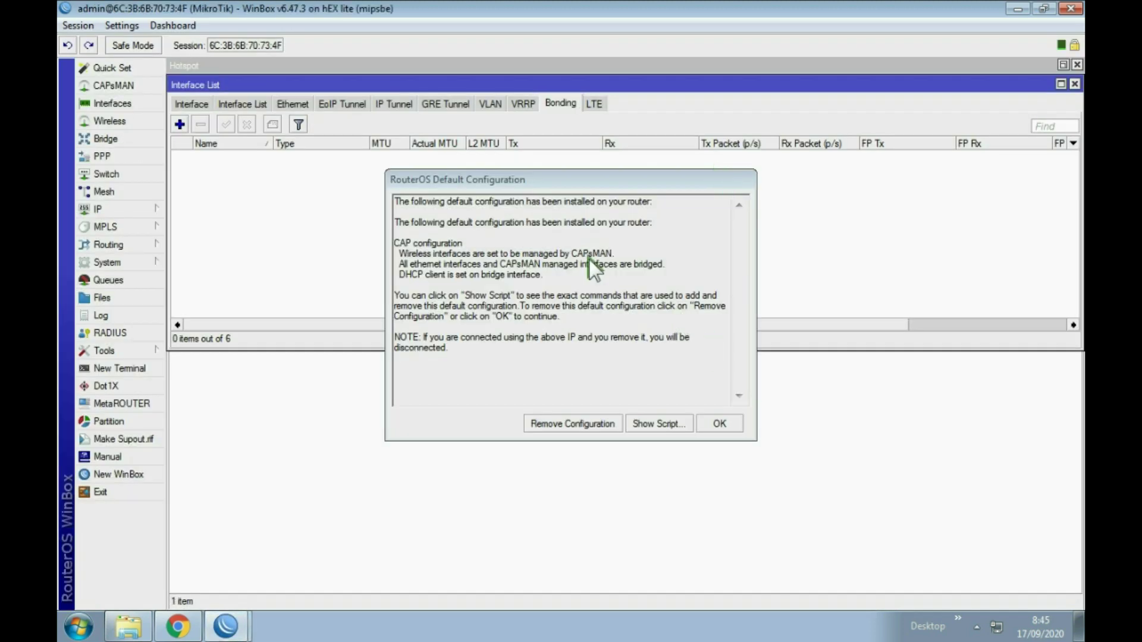
Remove the default configuration and close the Interface List and Hotspot windows.
{"action": "left_click", "coordinate": [564, 424]}
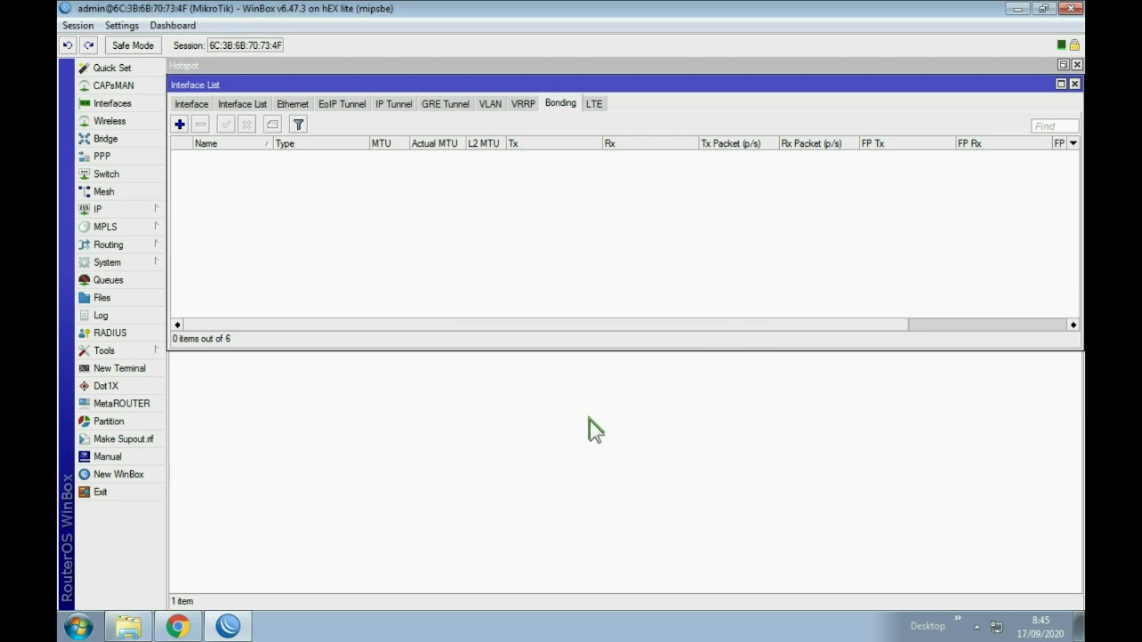
{"action": "left_click", "coordinate": [1074, 84]}
{"action": "left_click", "coordinate": [1077, 64]}
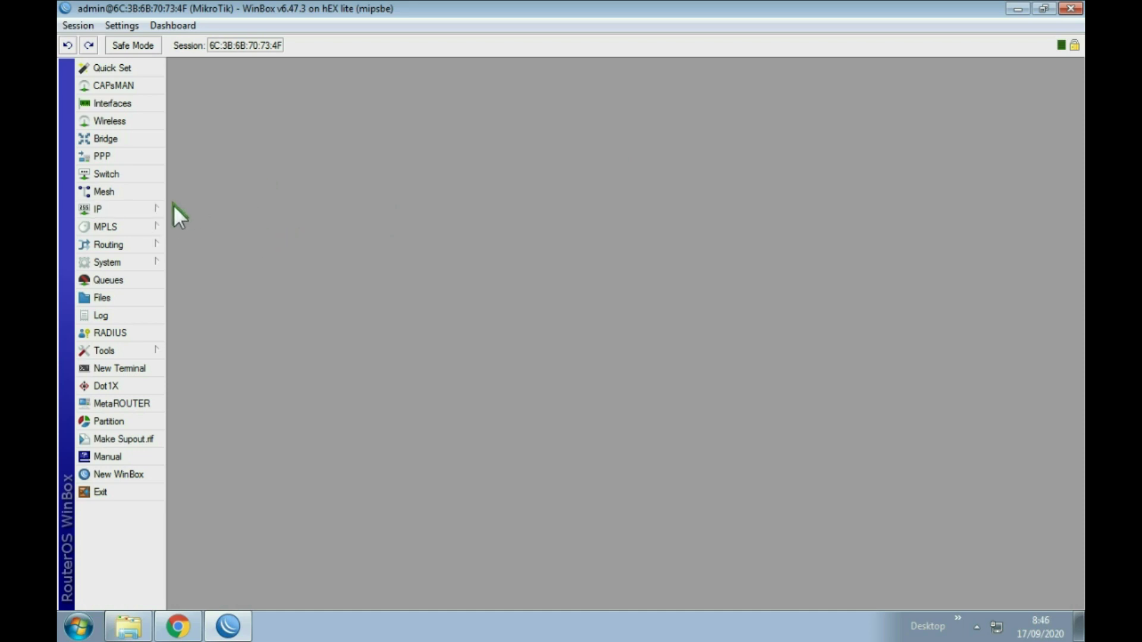
Add a DHCP client on ether1 under IP > DHCP Client and close the list.
{"action": "left_click", "coordinate": [135, 212]}
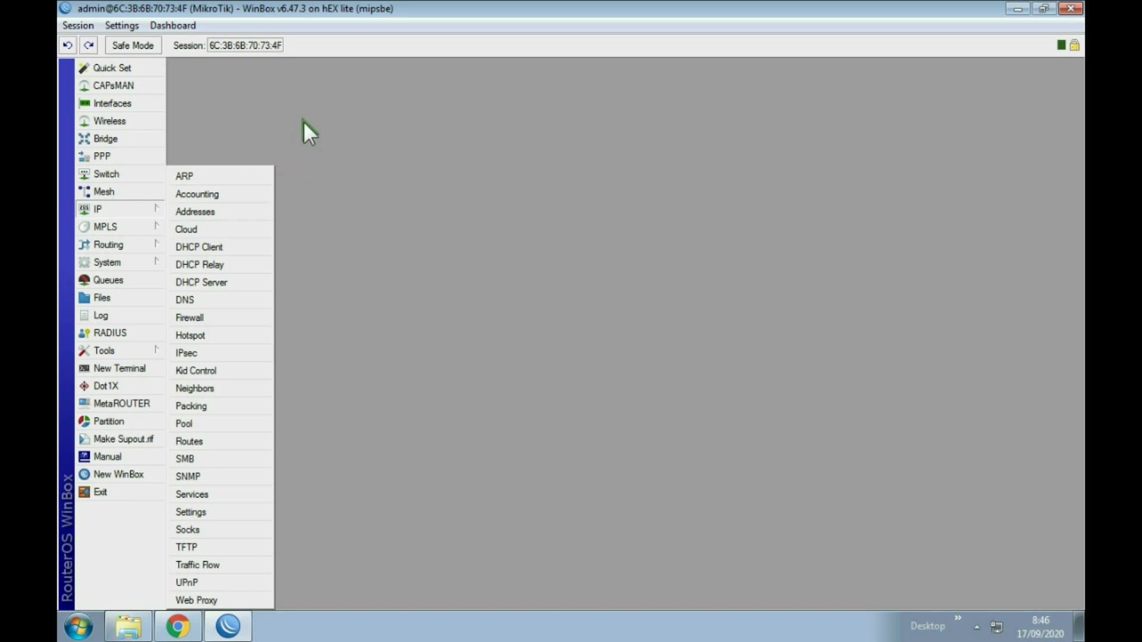
{"action": "left_click", "coordinate": [304, 120]}
{"action": "left_click", "coordinate": [137, 203]}
{"action": "left_click", "coordinate": [207, 250]}
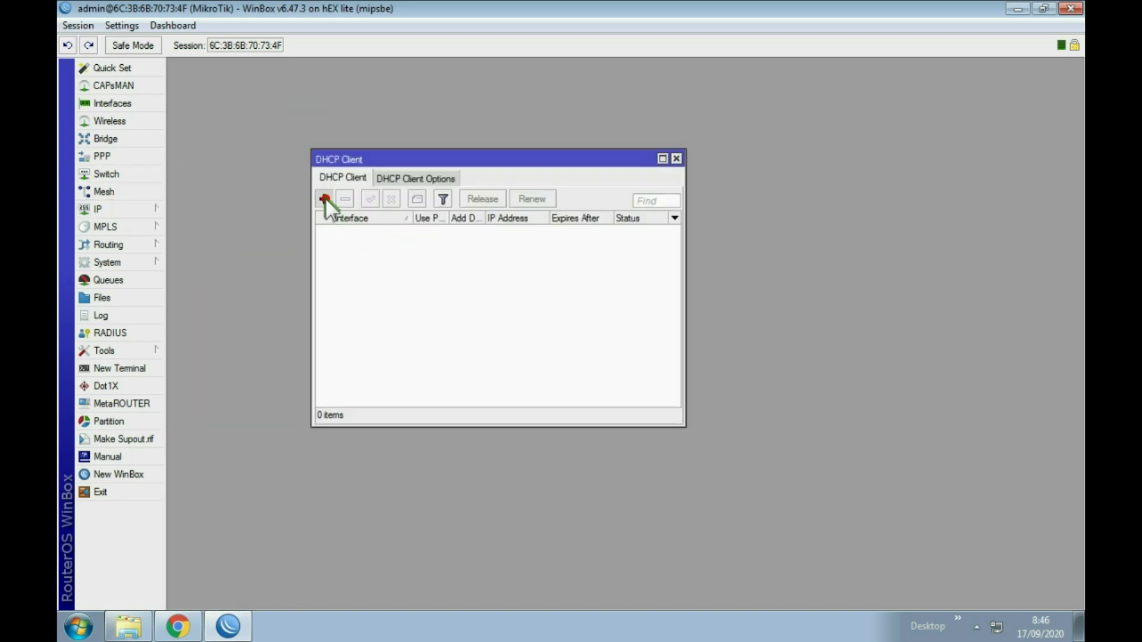
{"action": "left_click", "coordinate": [325, 199]}
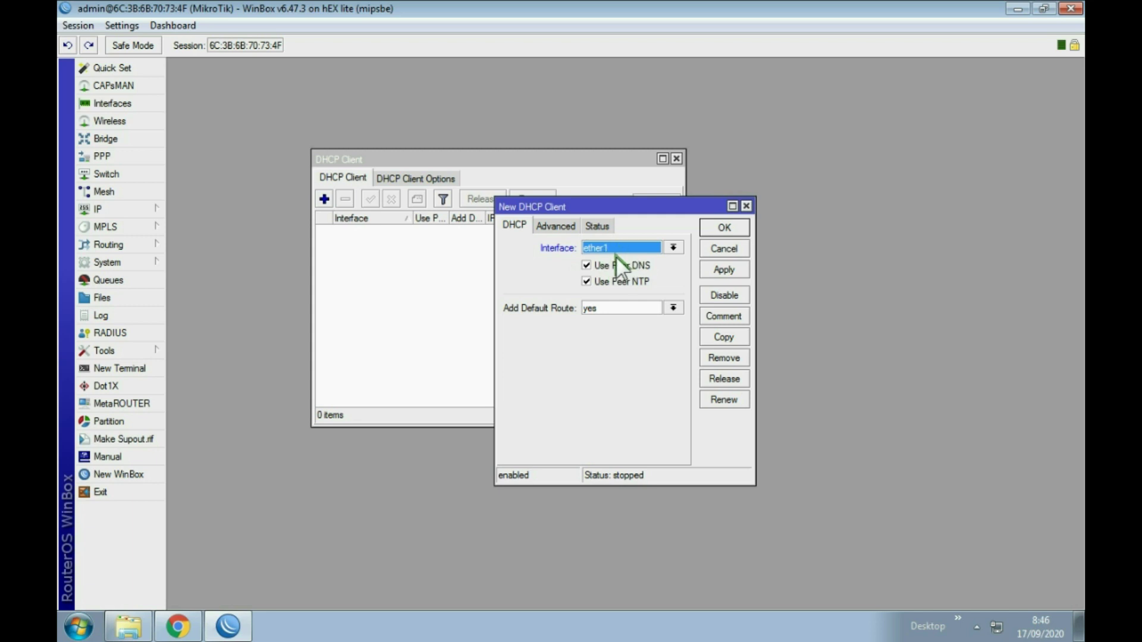
{"action": "left_click", "coordinate": [732, 269]}
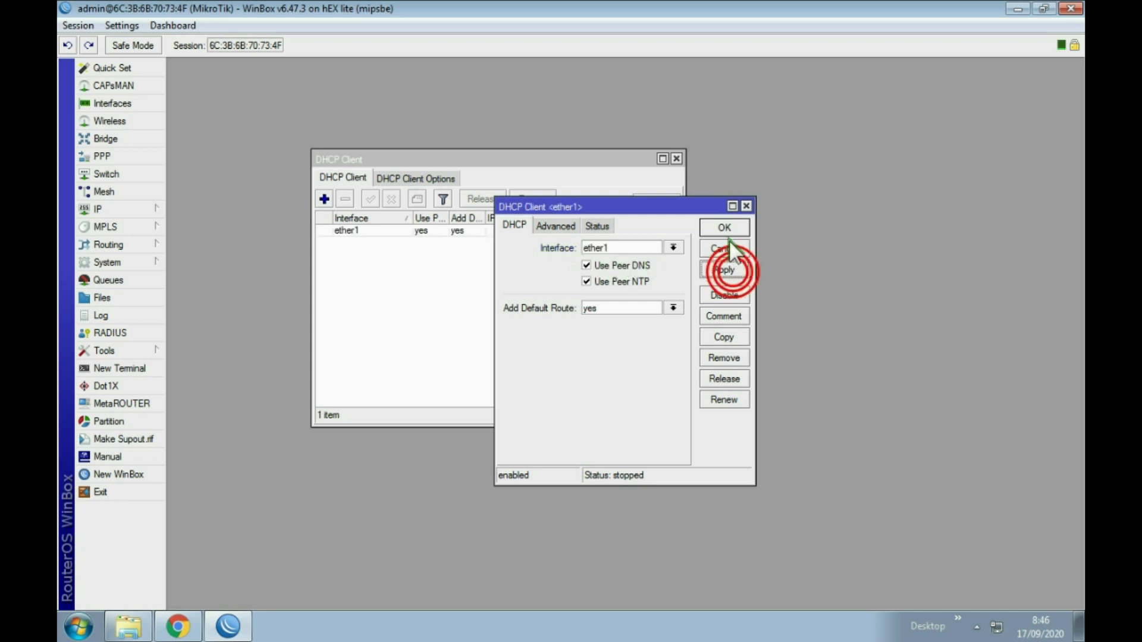
{"action": "left_click", "coordinate": [723, 228]}
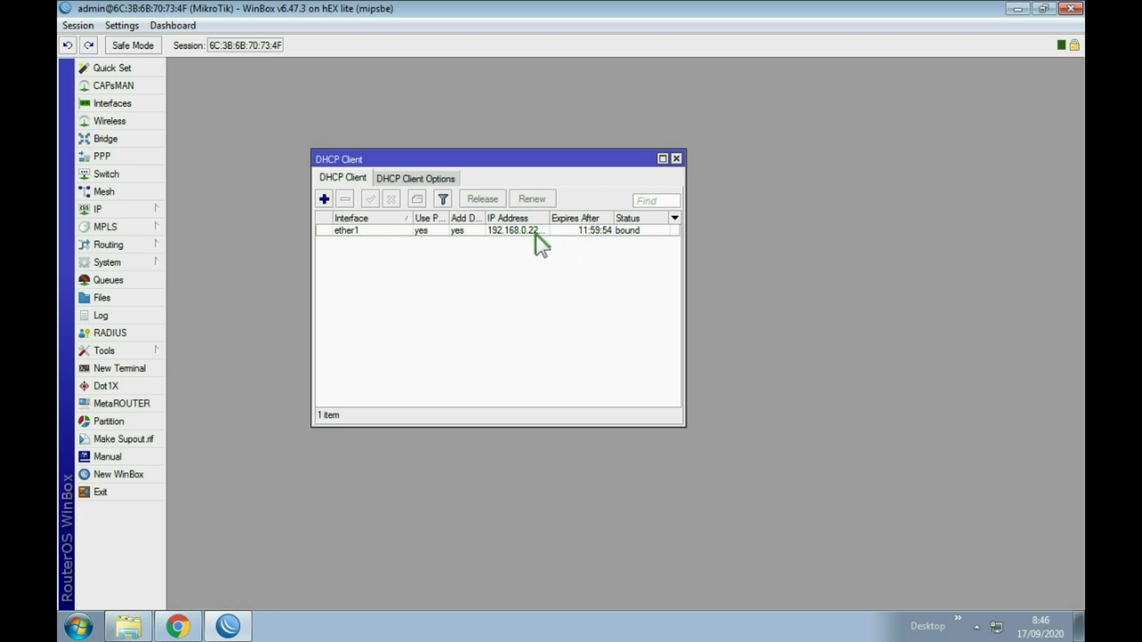
{"action": "left_click", "coordinate": [676, 158]}
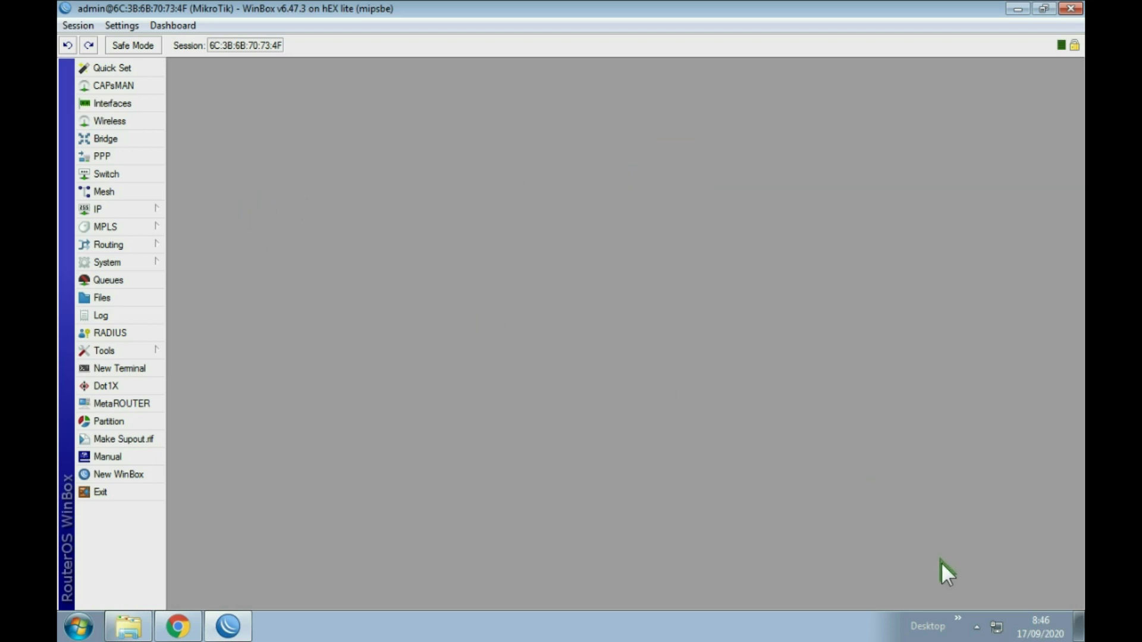
{"action": "left_click", "coordinate": [100, 209]}
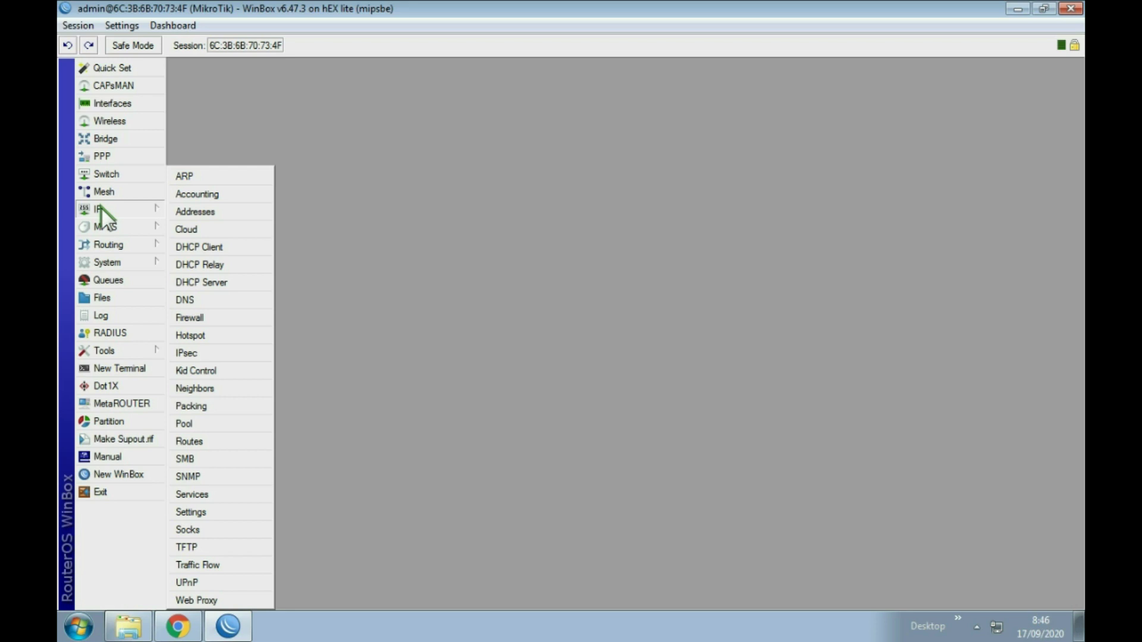
Add the static address 10.10.10.1/24 on ether2 in IP > Addresses.
{"action": "left_click", "coordinate": [205, 212]}
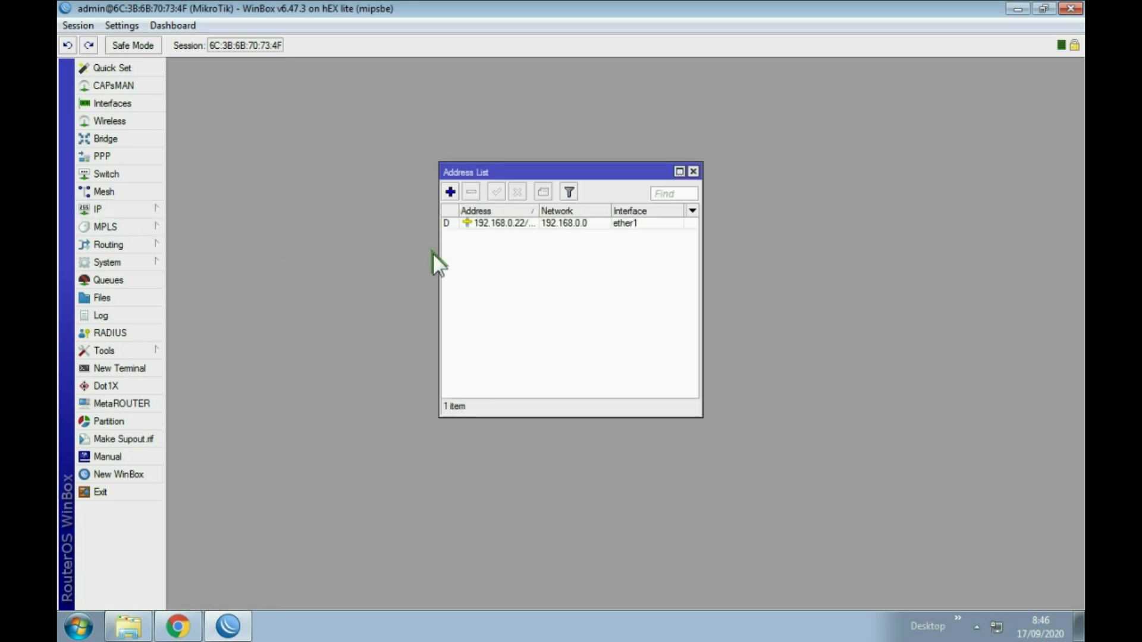
{"action": "left_click", "coordinate": [450, 191]}
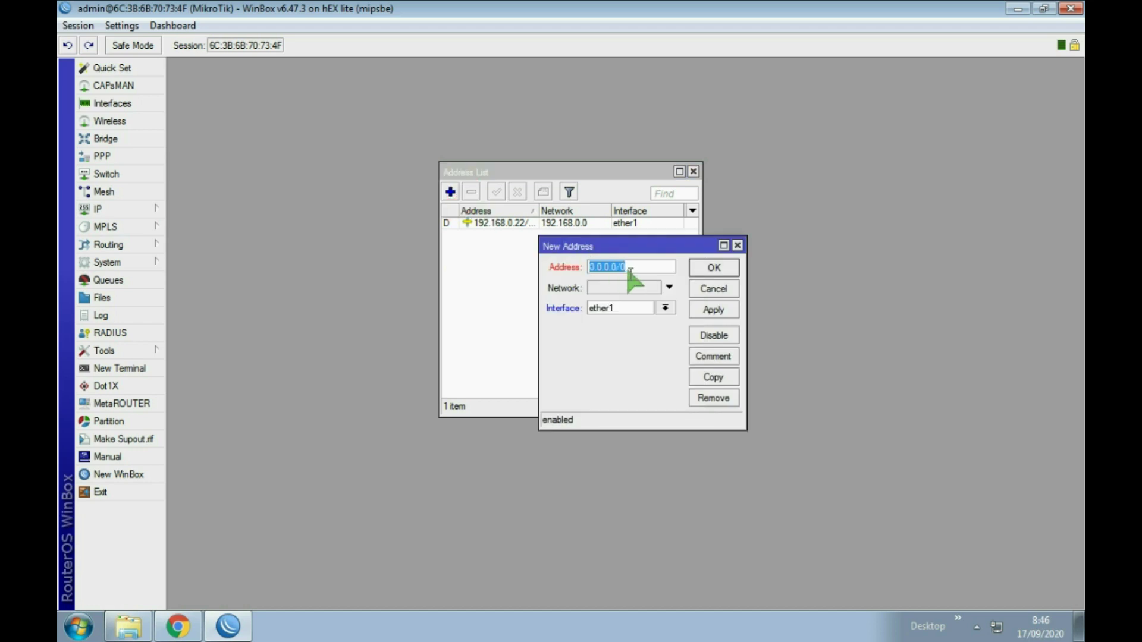
{"action": "type", "text": "10.10.10.1/24"}
{"action": "left_click", "coordinate": [667, 308]}
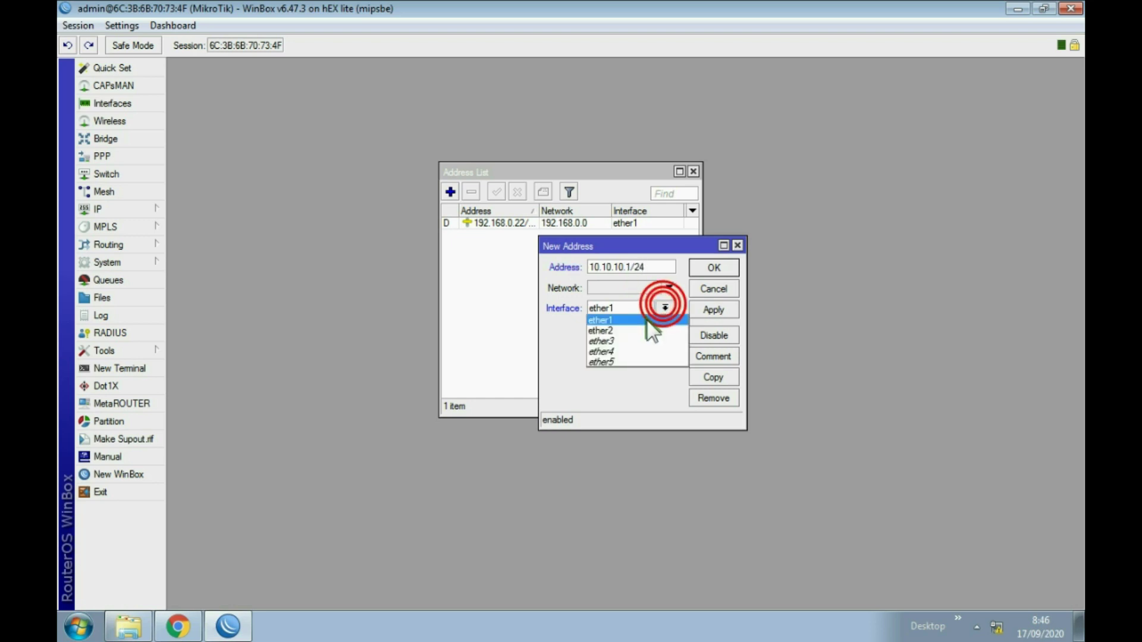
{"action": "left_click", "coordinate": [634, 327]}
{"action": "left_click", "coordinate": [715, 310]}
{"action": "left_click", "coordinate": [716, 271]}
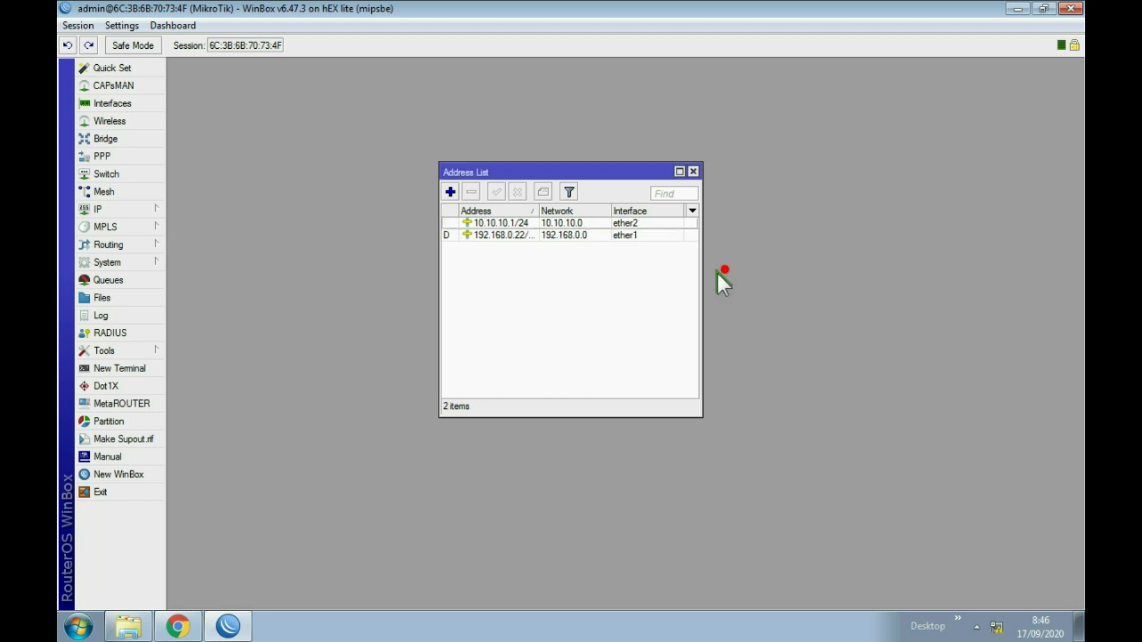
{"action": "left_click", "coordinate": [693, 171]}
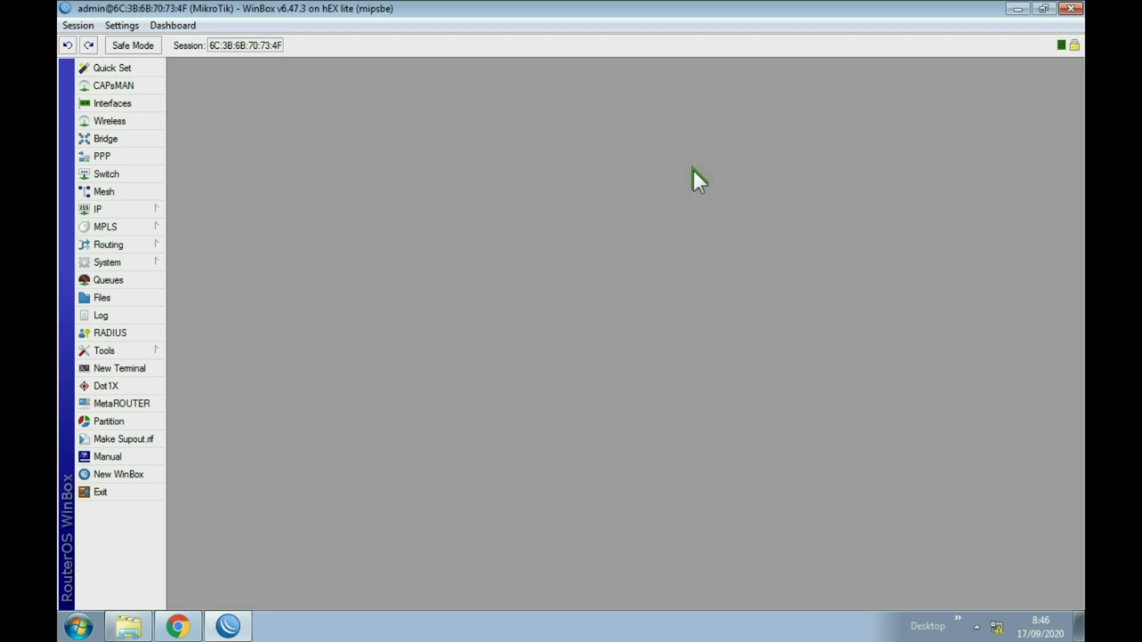
{"action": "left_click", "coordinate": [144, 210]}
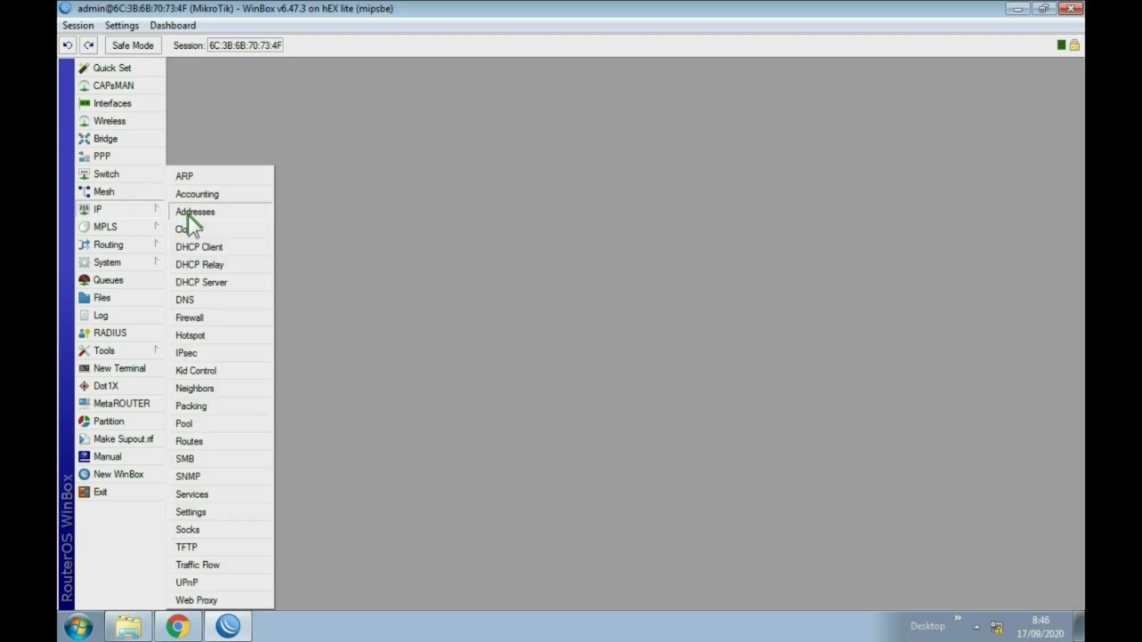
Tick Allow Remote Requests in IP > DNS, apply, and close the settings.
{"action": "left_click", "coordinate": [200, 297]}
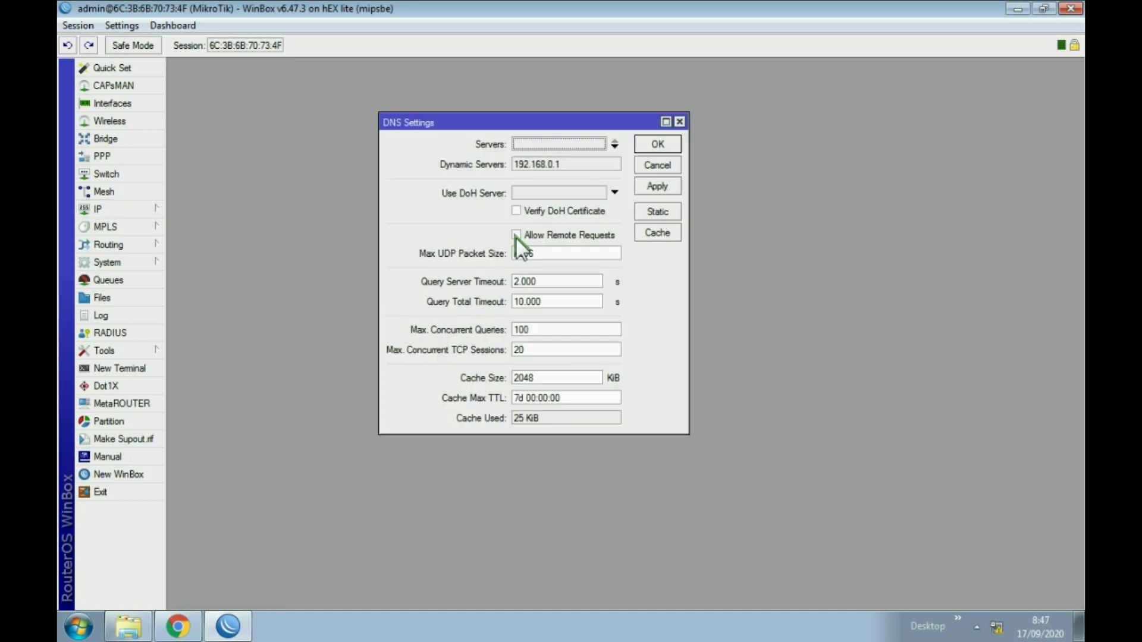
{"action": "left_click", "coordinate": [516, 235]}
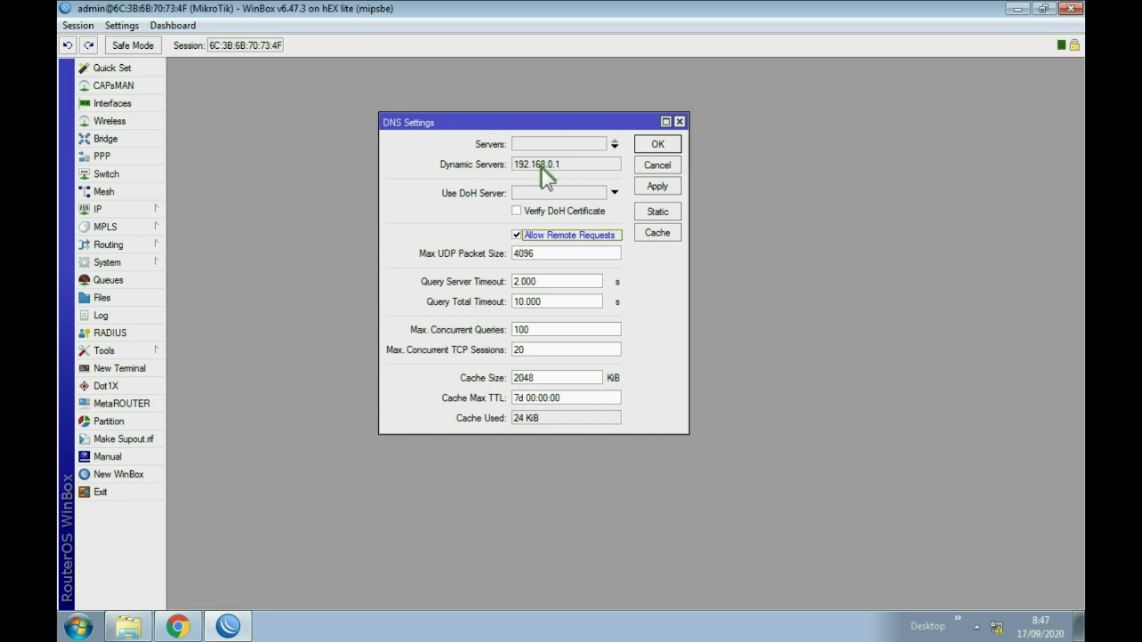
{"action": "left_click", "coordinate": [652, 182]}
{"action": "left_click", "coordinate": [658, 145]}
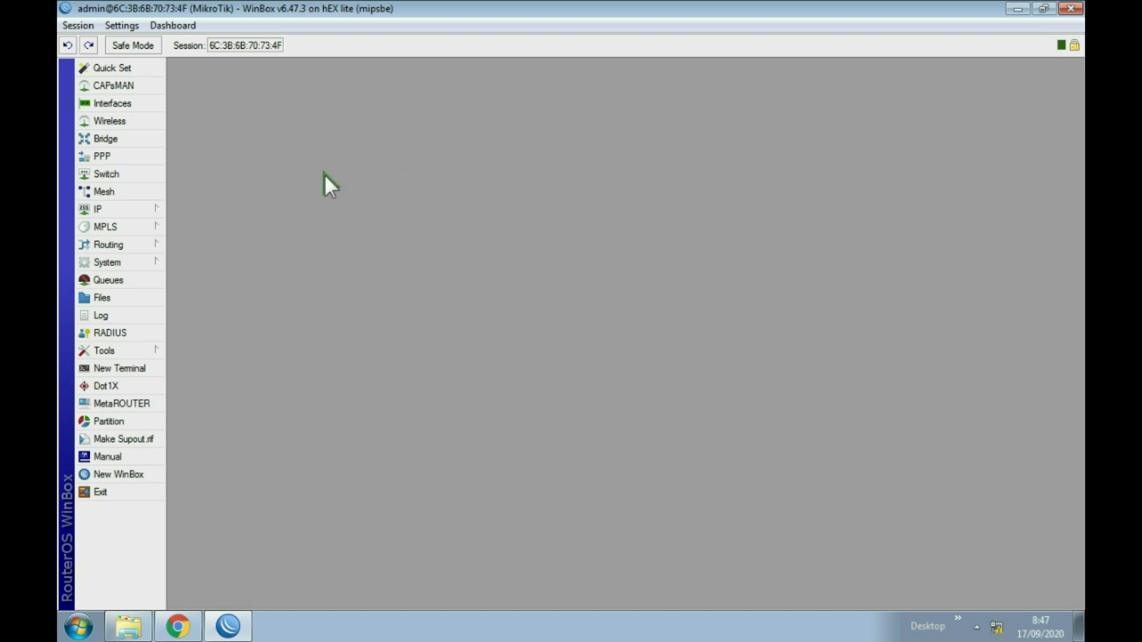
{"action": "left_click", "coordinate": [138, 211]}
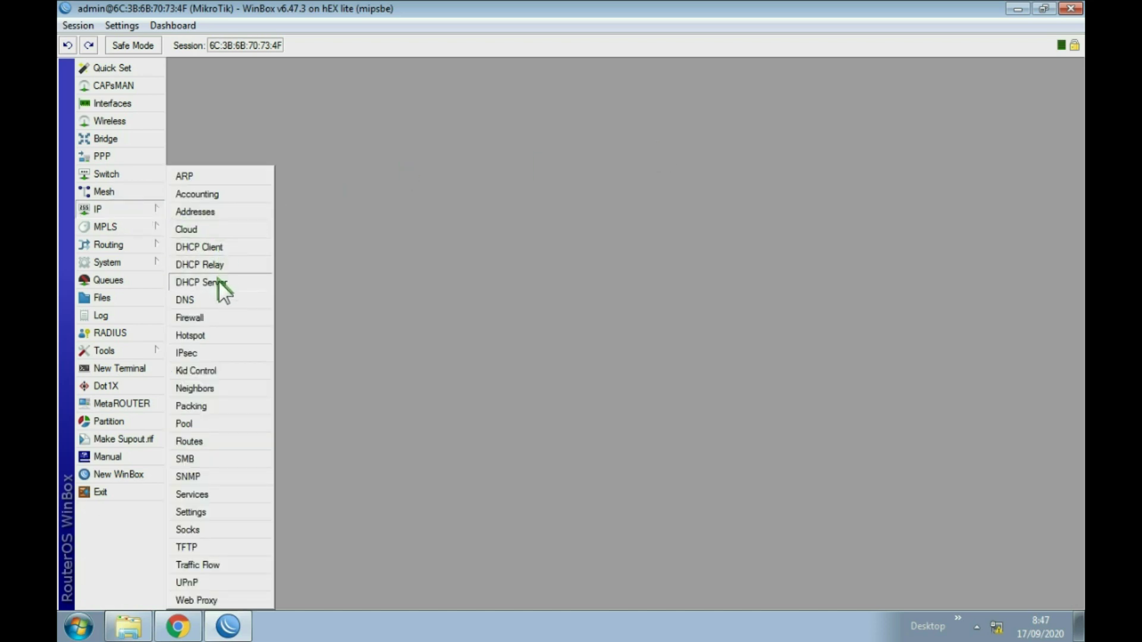
Create DHCP server dhcp1 on ether1 through DHCP Setup with default values.
{"action": "left_click", "coordinate": [202, 282]}
{"action": "left_click", "coordinate": [306, 242]}
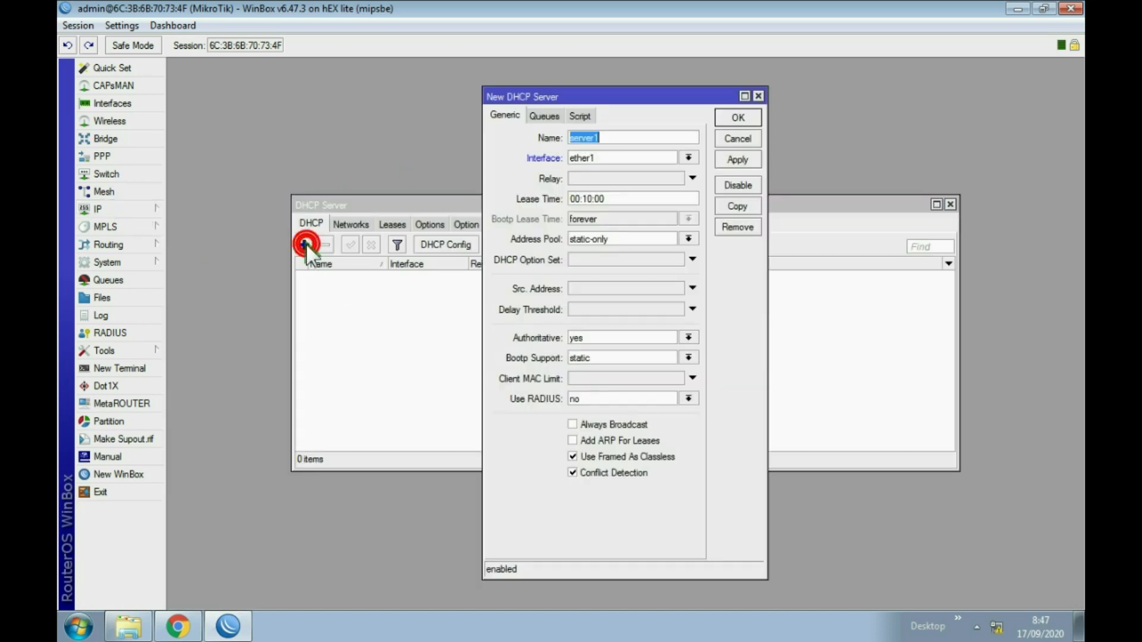
{"action": "left_click", "coordinate": [732, 142]}
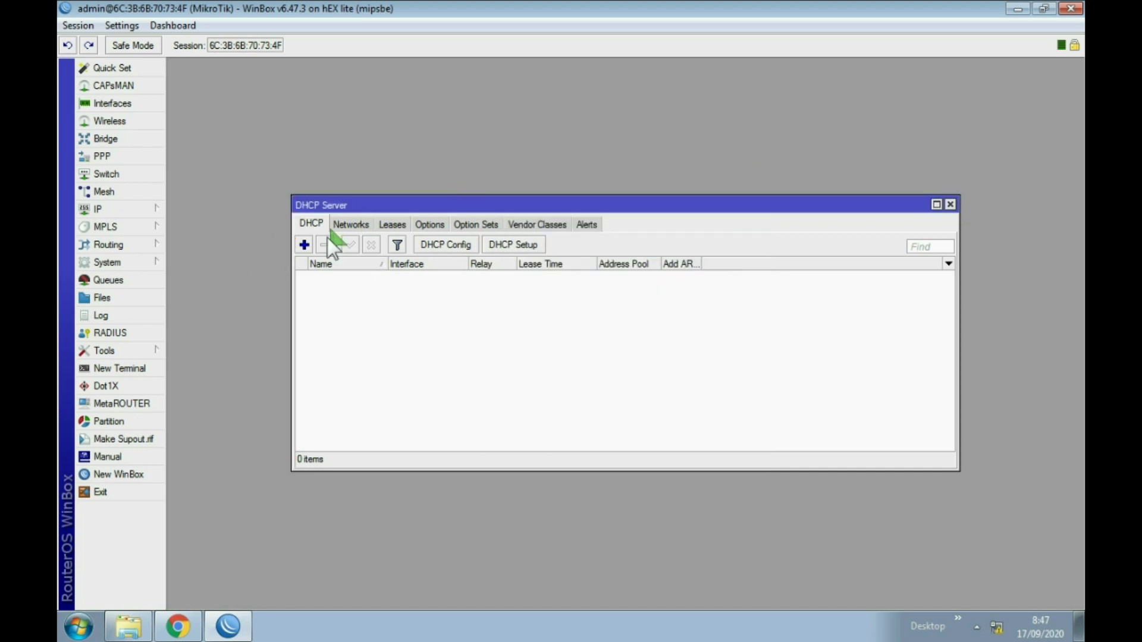
{"action": "left_click", "coordinate": [314, 224]}
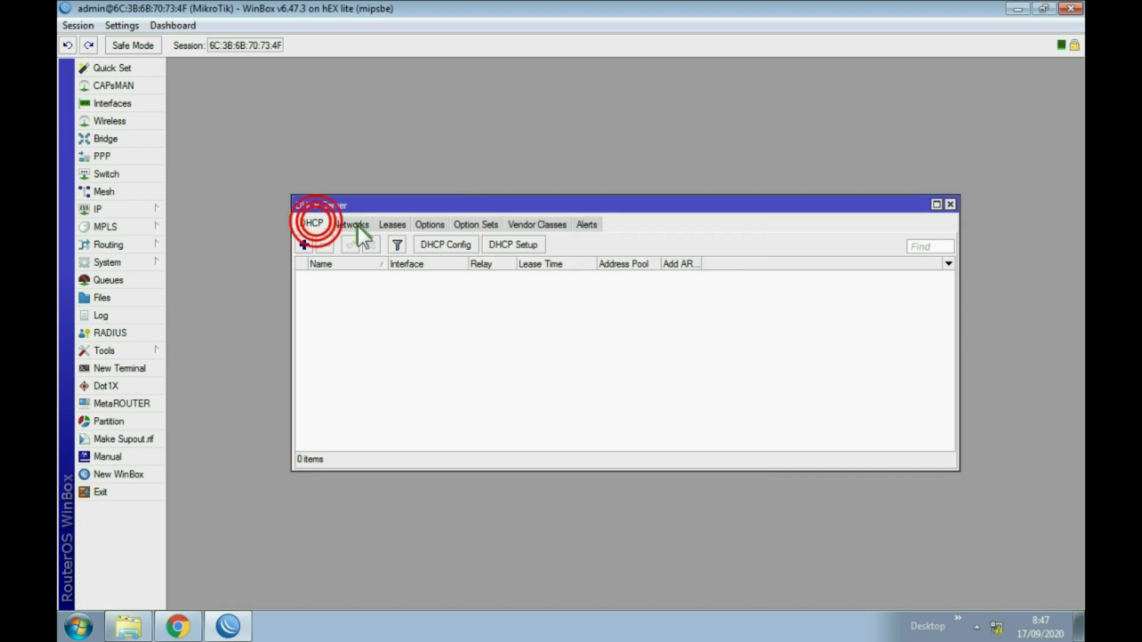
{"action": "left_click", "coordinate": [500, 243]}
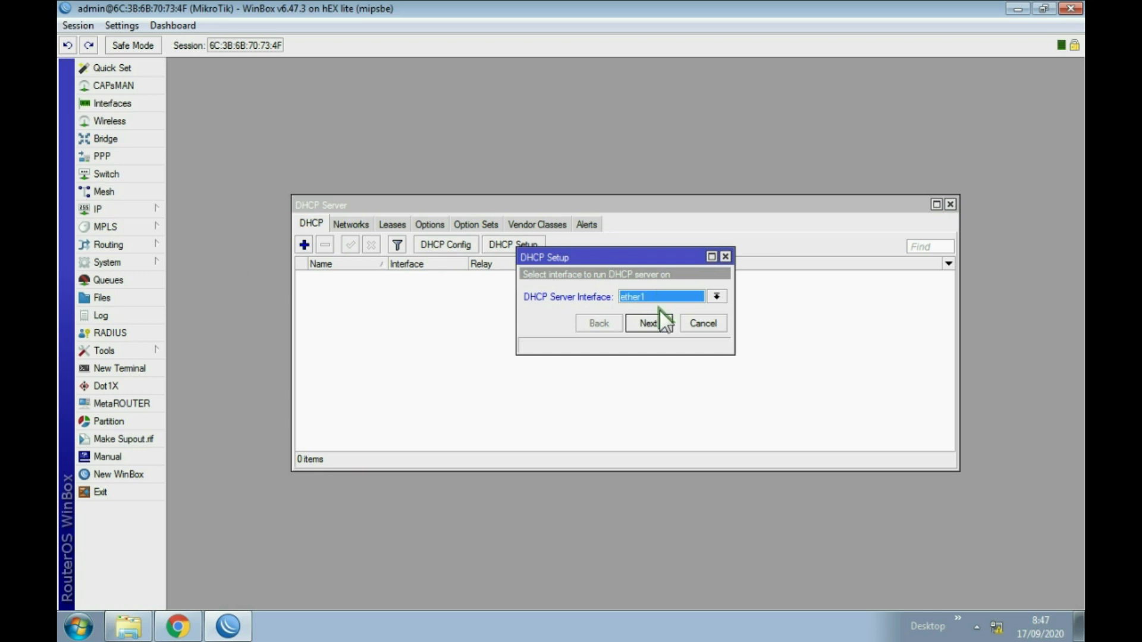
{"action": "left_click", "coordinate": [655, 323]}
{"action": "left_click", "coordinate": [655, 324]}
{"action": "left_click", "coordinate": [656, 324]}
{"action": "left_click", "coordinate": [655, 323]}
{"action": "left_click", "coordinate": [656, 324]}
{"action": "left_click", "coordinate": [656, 324]}
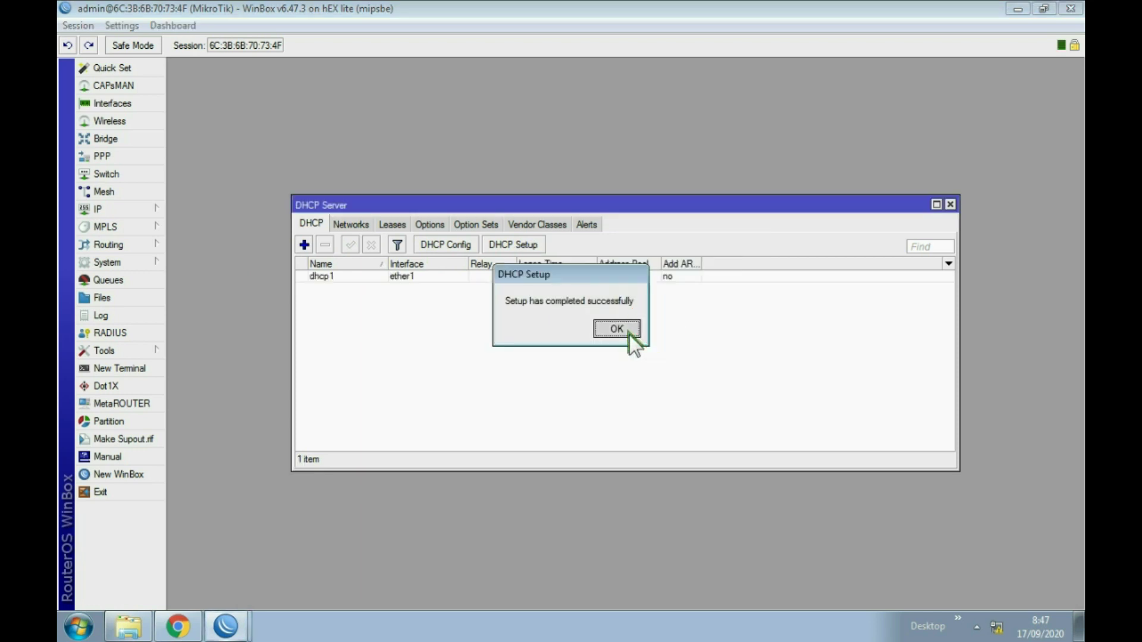
{"action": "left_click", "coordinate": [628, 332]}
Run DHCP Setup for ether2 with gateway 10.10.10.1, then close the DHCP Server list.
{"action": "left_click", "coordinate": [521, 246]}
{"action": "left_click", "coordinate": [664, 295]}
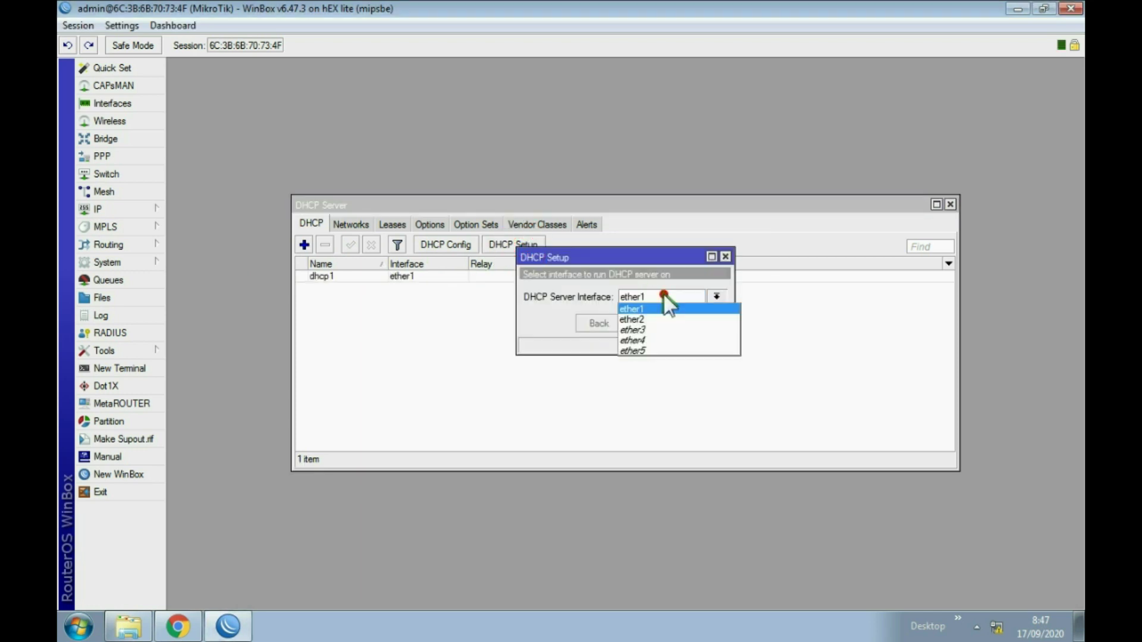
{"action": "left_click", "coordinate": [666, 308]}
{"action": "left_click", "coordinate": [647, 319]}
{"action": "left_click", "coordinate": [647, 319]}
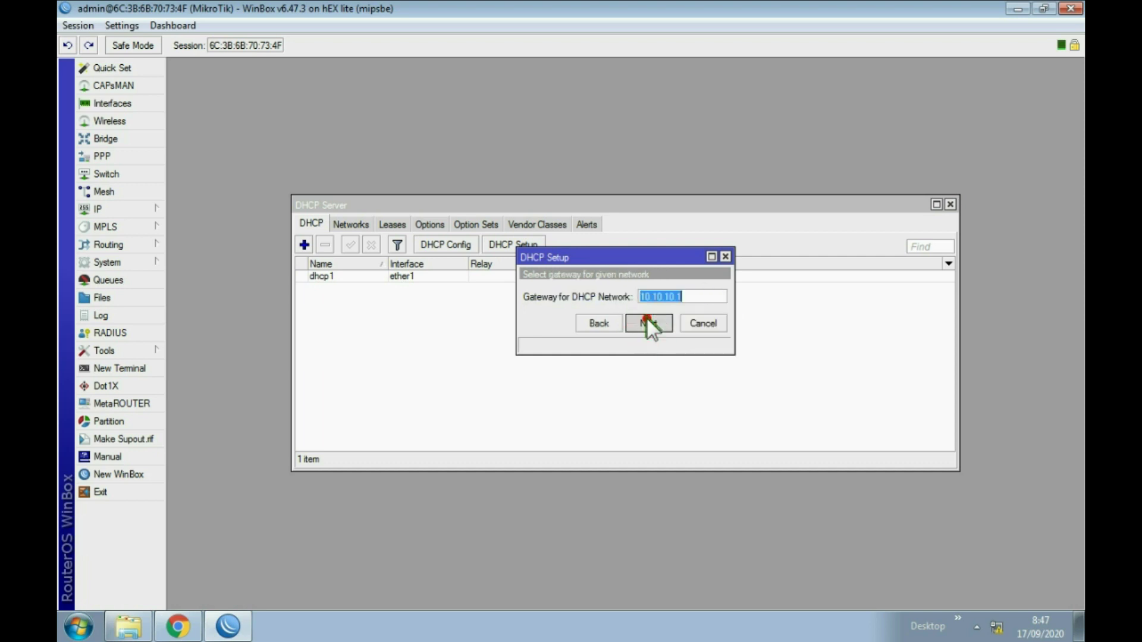
{"action": "left_click", "coordinate": [648, 318]}
{"action": "left_click", "coordinate": [647, 319]}
{"action": "left_click", "coordinate": [647, 319]}
{"action": "left_click", "coordinate": [647, 319]}
{"action": "left_click", "coordinate": [622, 324]}
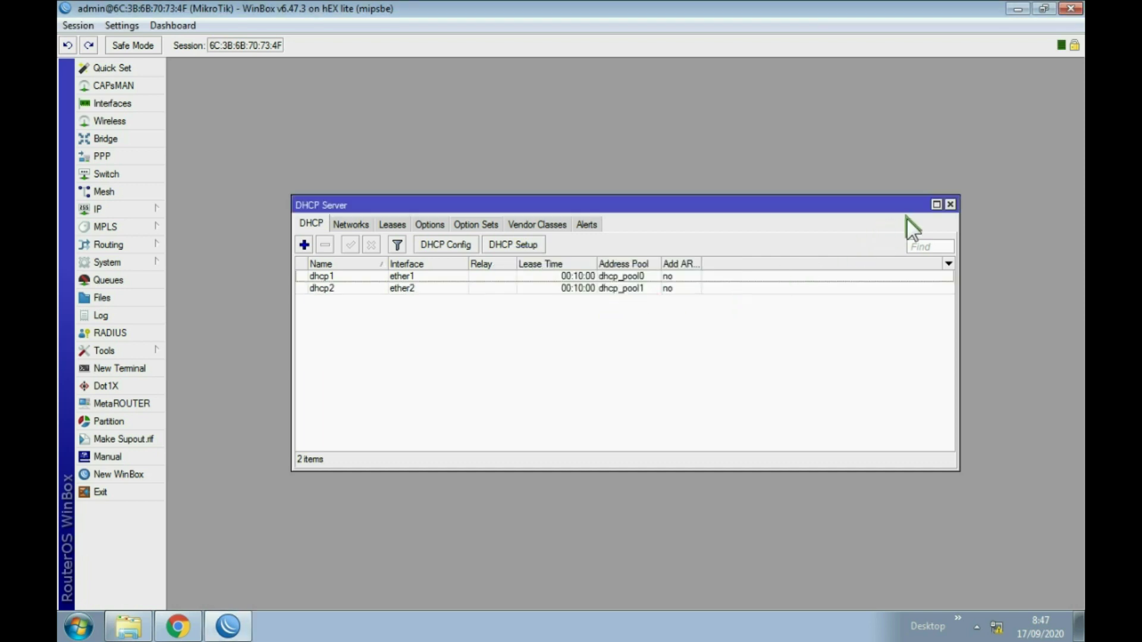
{"action": "left_click", "coordinate": [949, 205]}
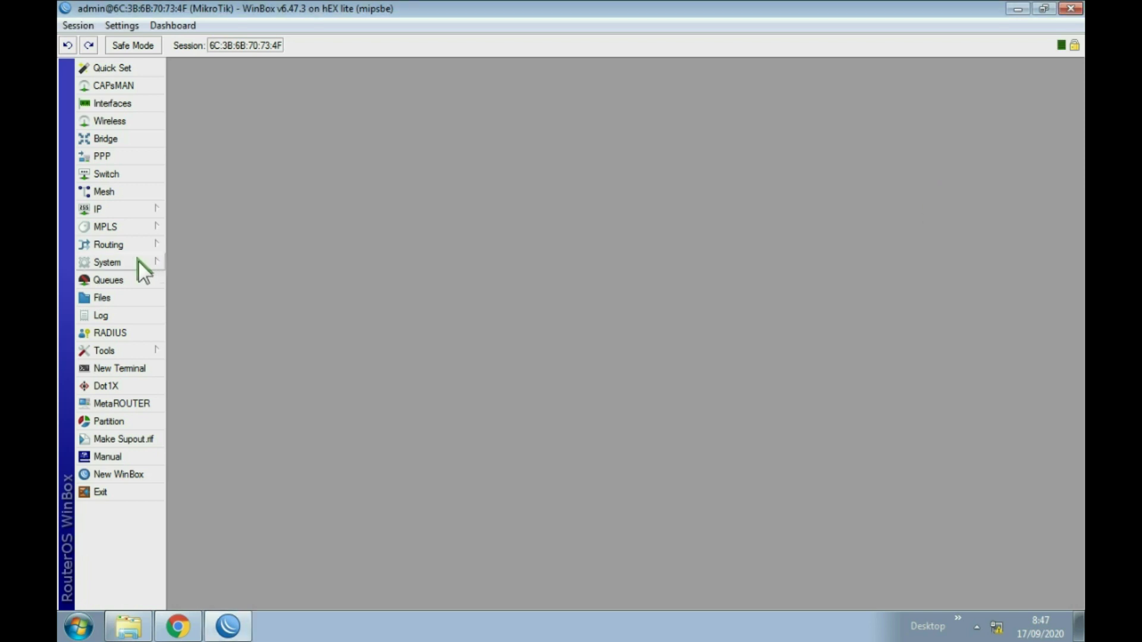
Add a Firewall NAT rule: chain srcnat, out interface ether1, action masquerade.
{"action": "left_click", "coordinate": [124, 209]}
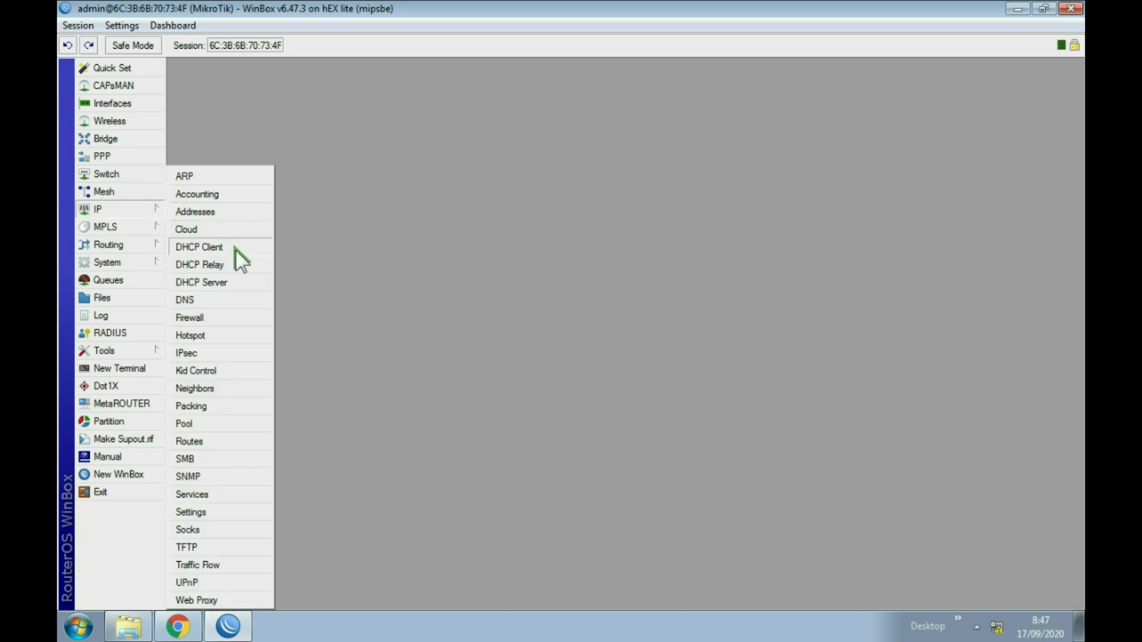
{"action": "left_click", "coordinate": [201, 316]}
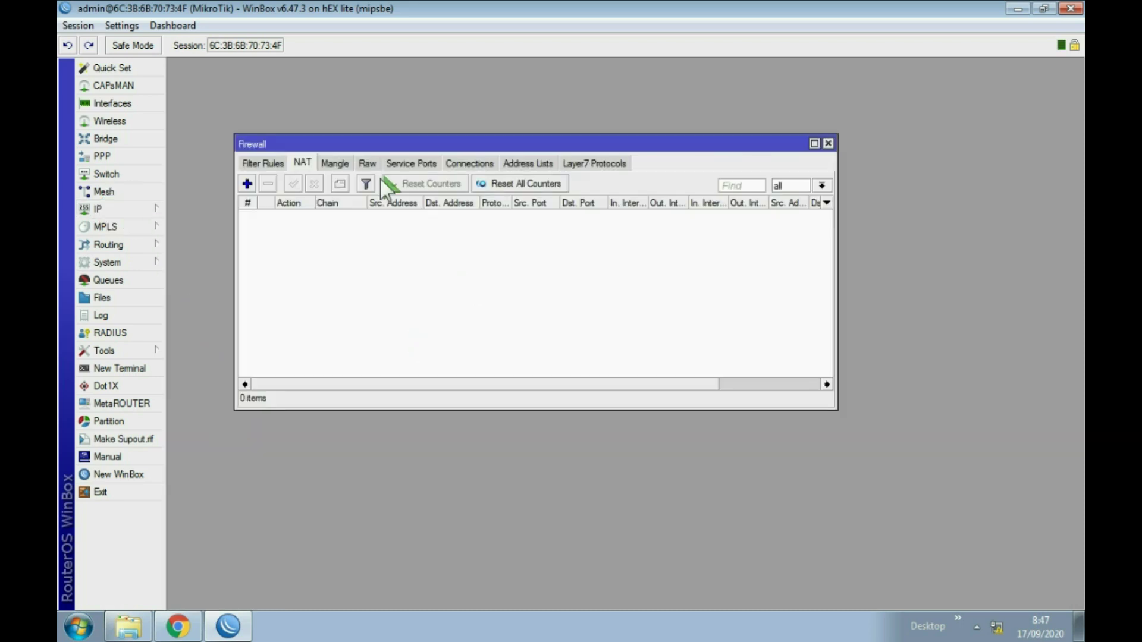
{"action": "left_click", "coordinate": [301, 162]}
{"action": "left_click", "coordinate": [247, 184]}
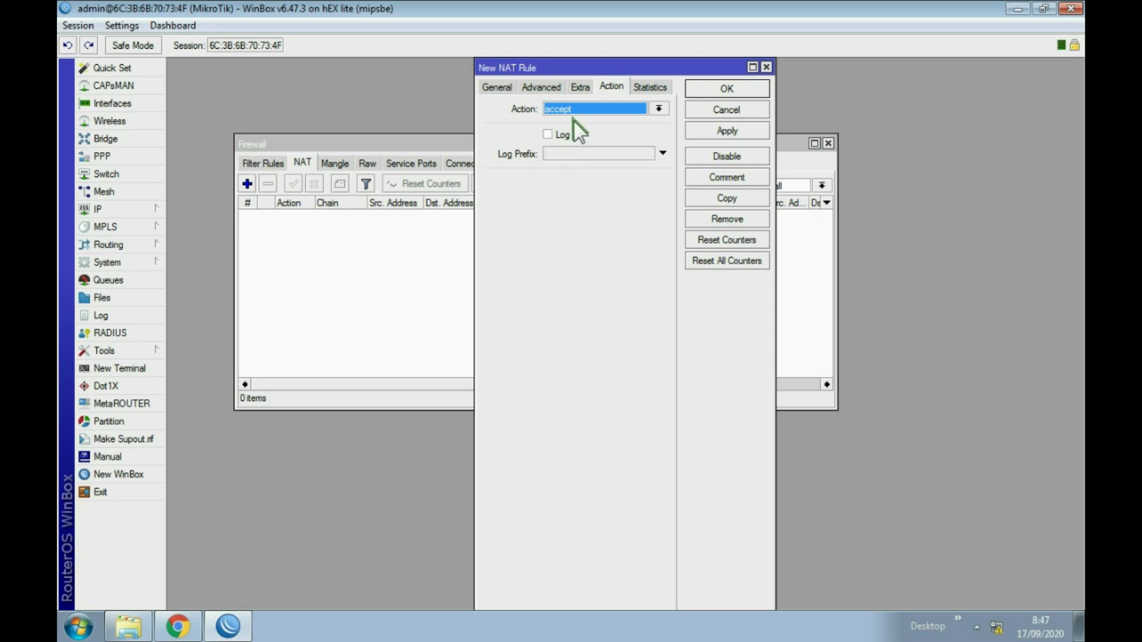
{"action": "left_click", "coordinate": [497, 88]}
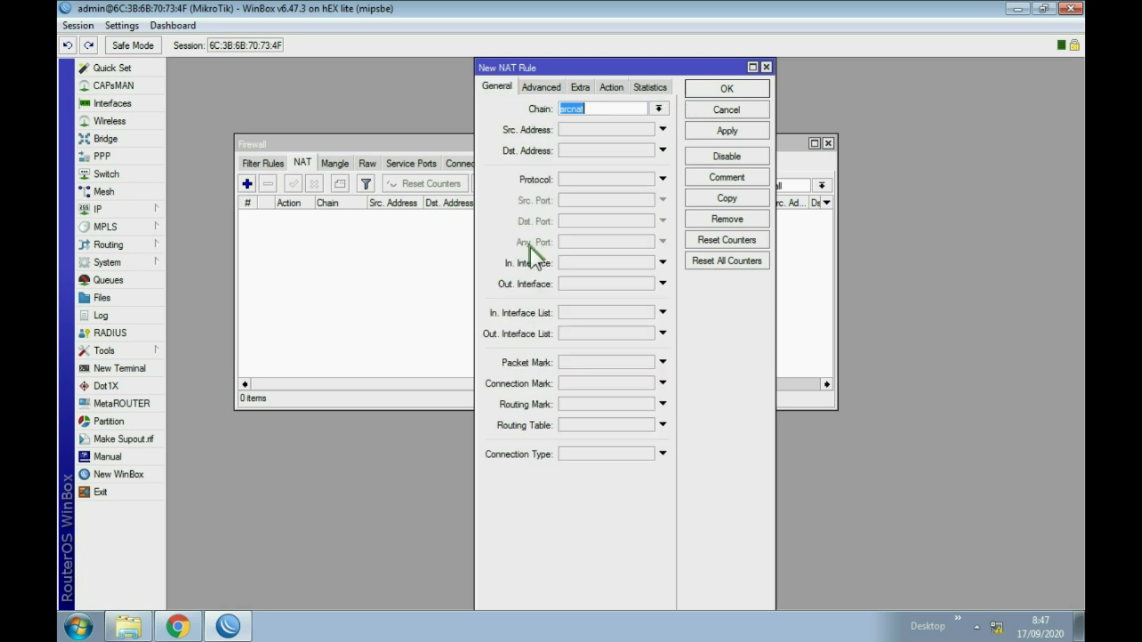
{"action": "left_click", "coordinate": [596, 284]}
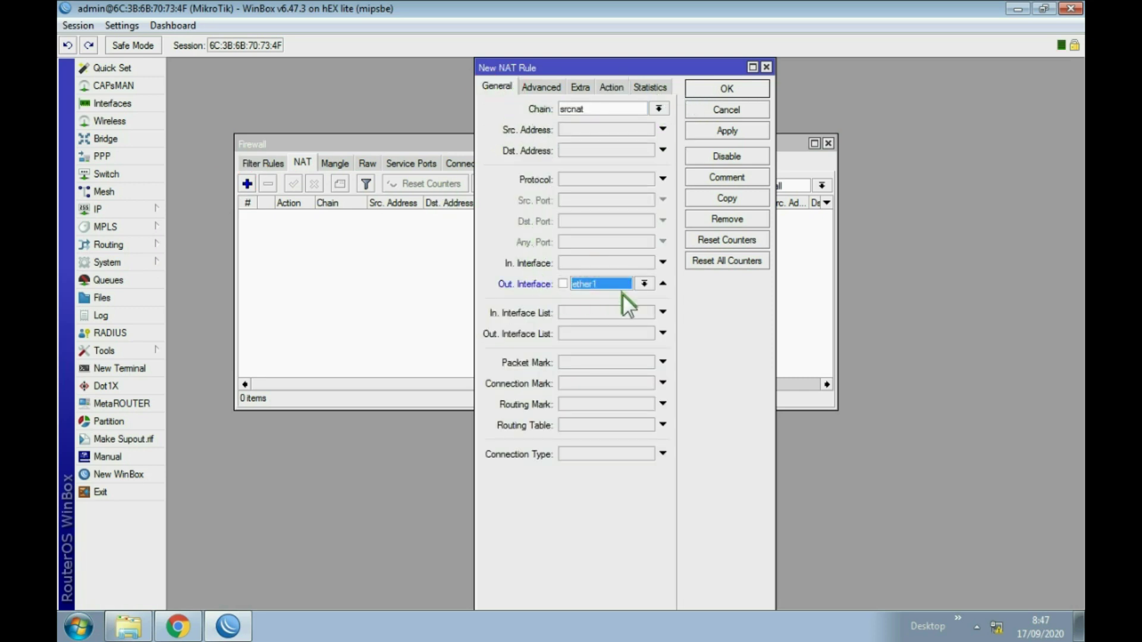
{"action": "left_click", "coordinate": [613, 88]}
{"action": "left_click", "coordinate": [627, 113]}
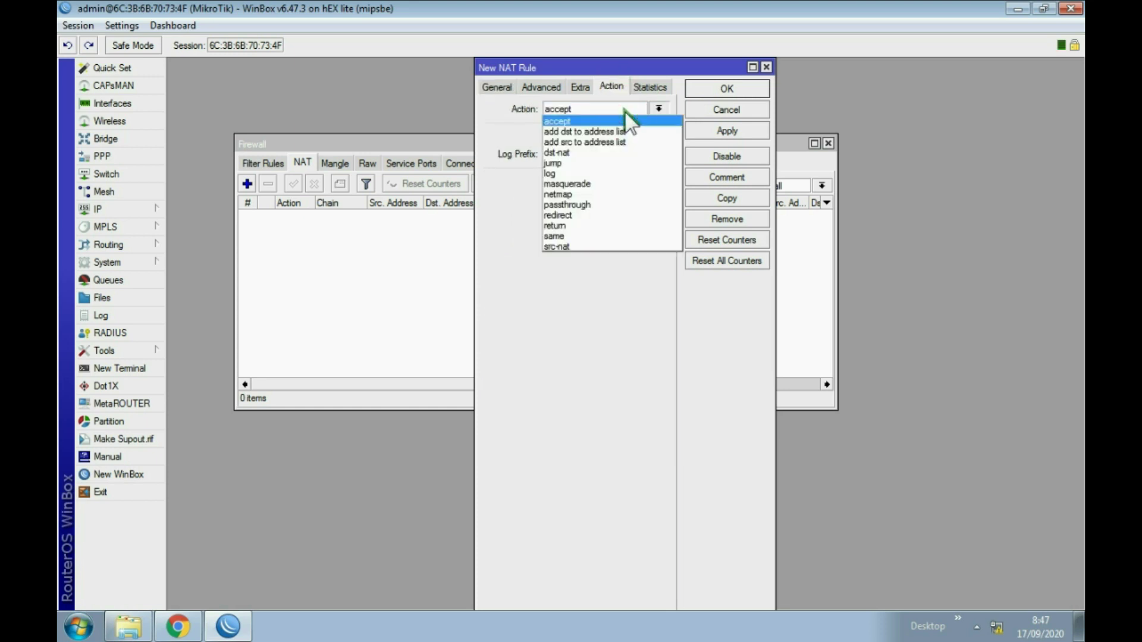
{"action": "left_click", "coordinate": [588, 184]}
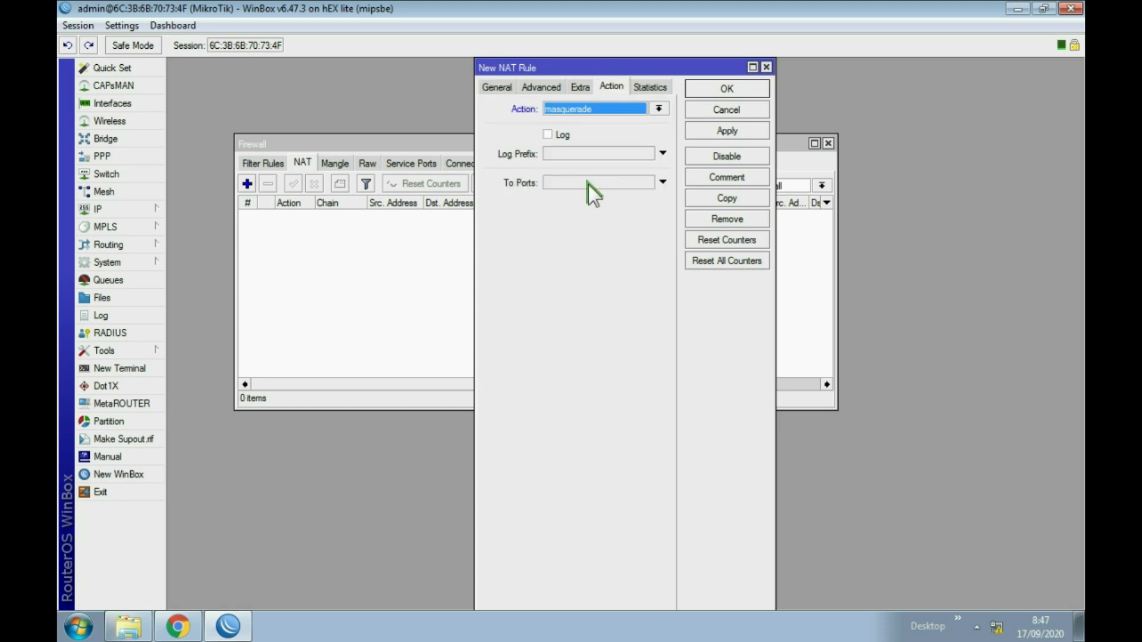
{"action": "left_click", "coordinate": [723, 129]}
Confirm the masquerade rule and close Firewall, then check the default route via 192.168.0.1.
{"action": "left_click", "coordinate": [724, 90]}
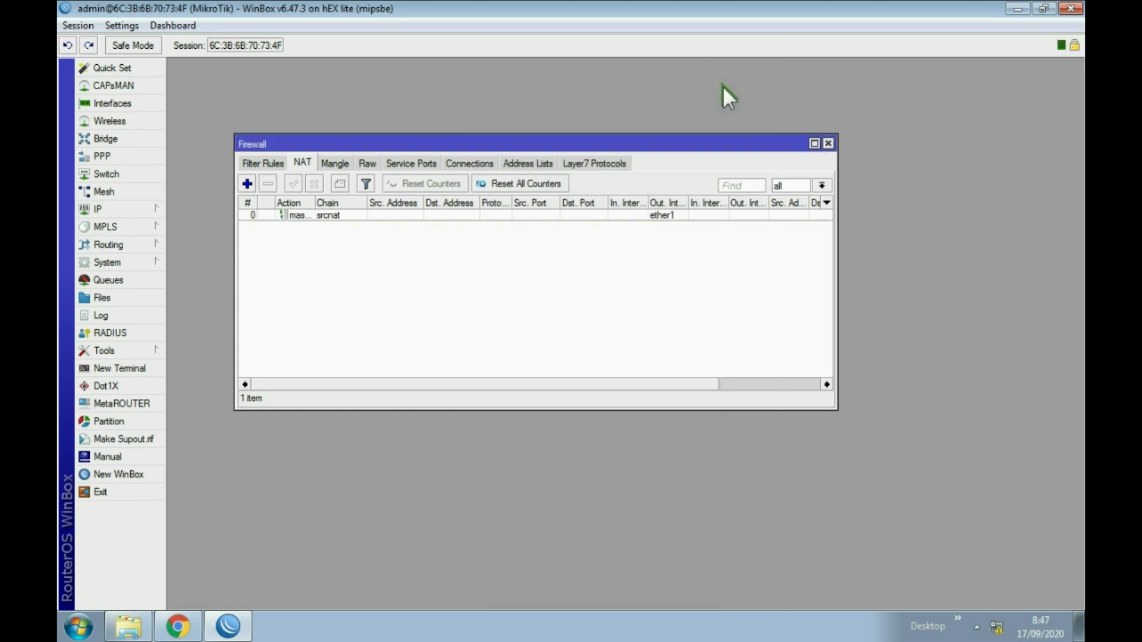
{"action": "left_click", "coordinate": [828, 144]}
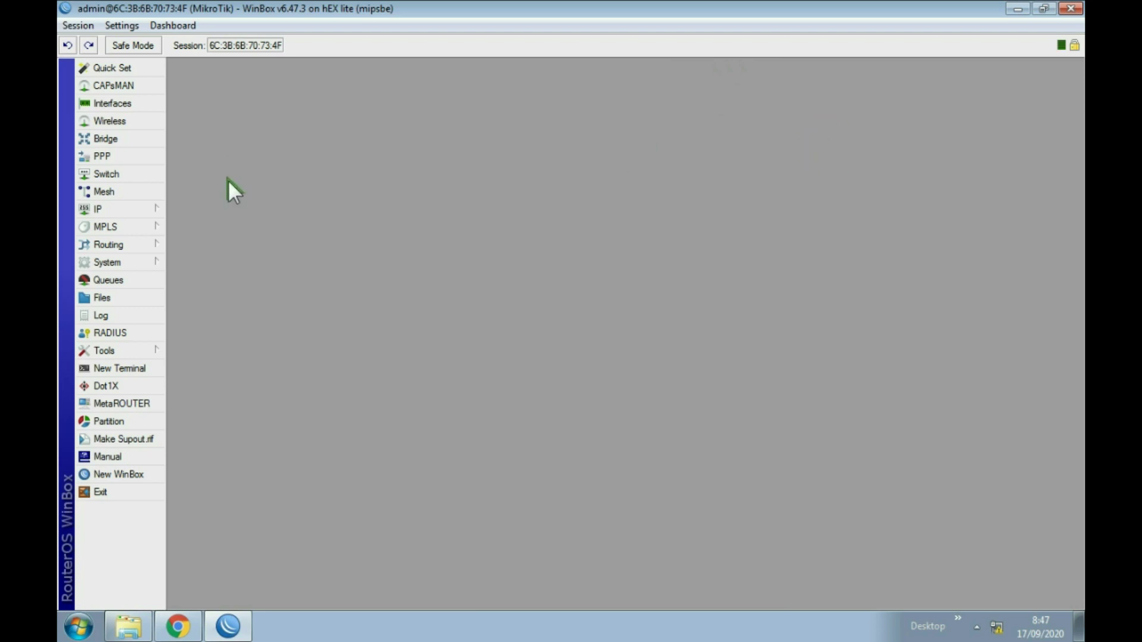
{"action": "left_click", "coordinate": [134, 208]}
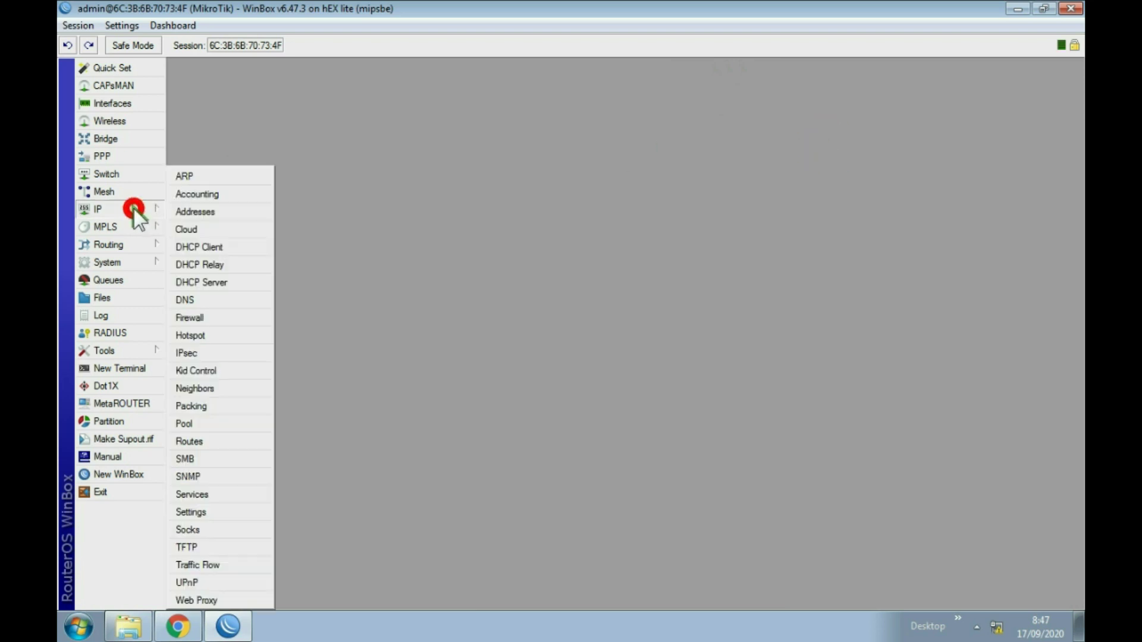
{"action": "left_click", "coordinate": [208, 441]}
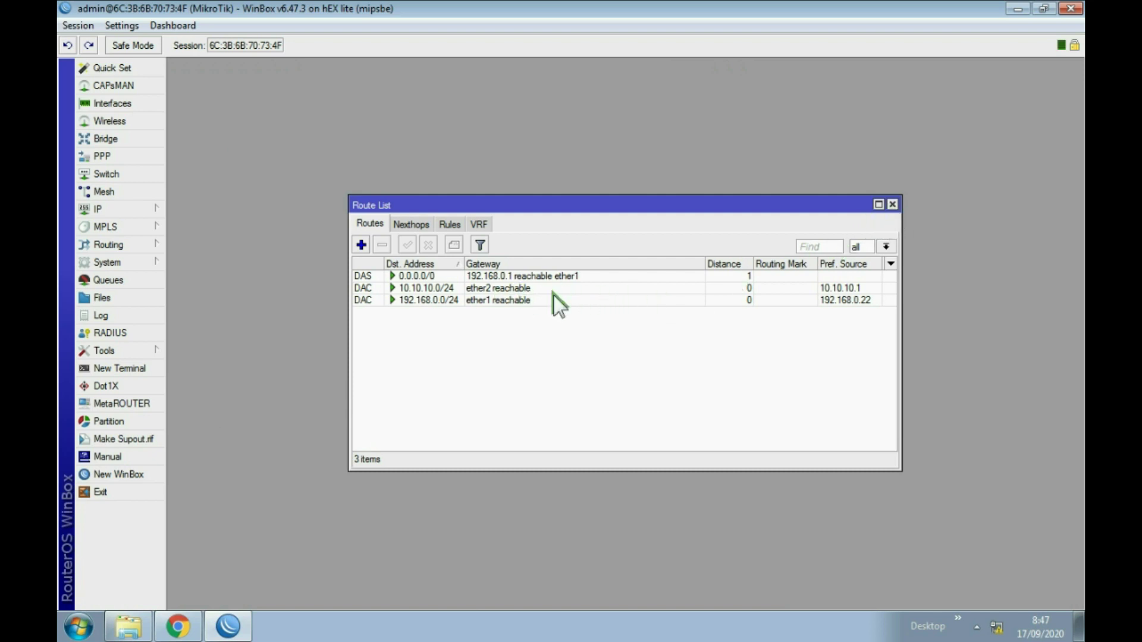
{"action": "left_click", "coordinate": [892, 204]}
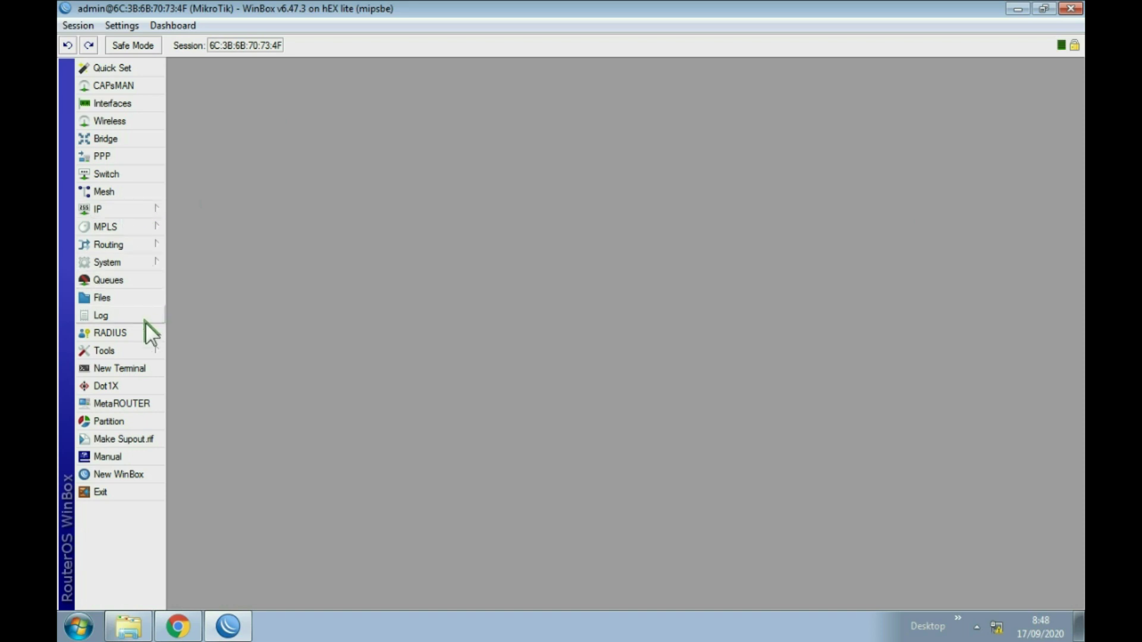
Ping google.com from a new terminal and get replies from 74.125.24.101 in 79–96 ms.
{"action": "left_click", "coordinate": [138, 368]}
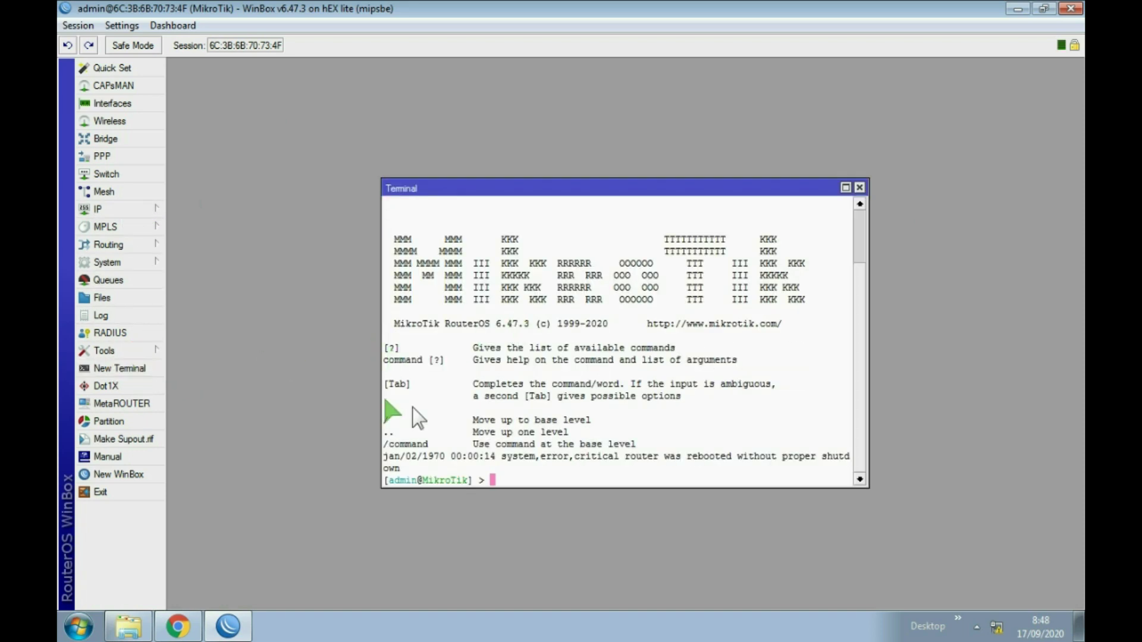
{"action": "type", "text": "ping google"}
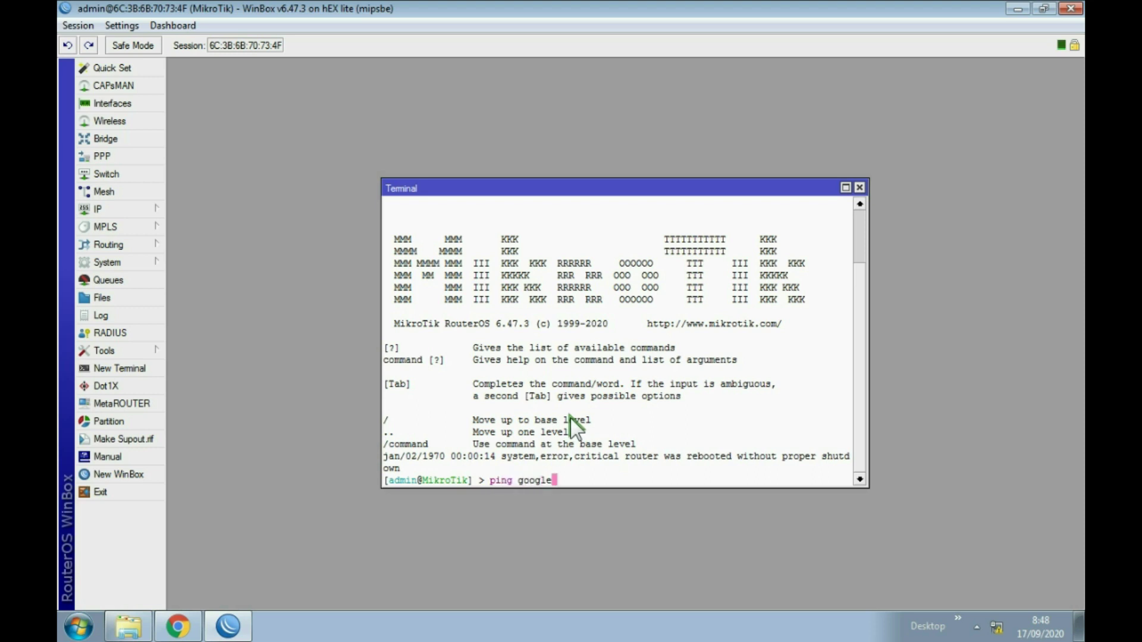
{"action": "type", "text": ".com"}
{"action": "key", "text": "Return"}
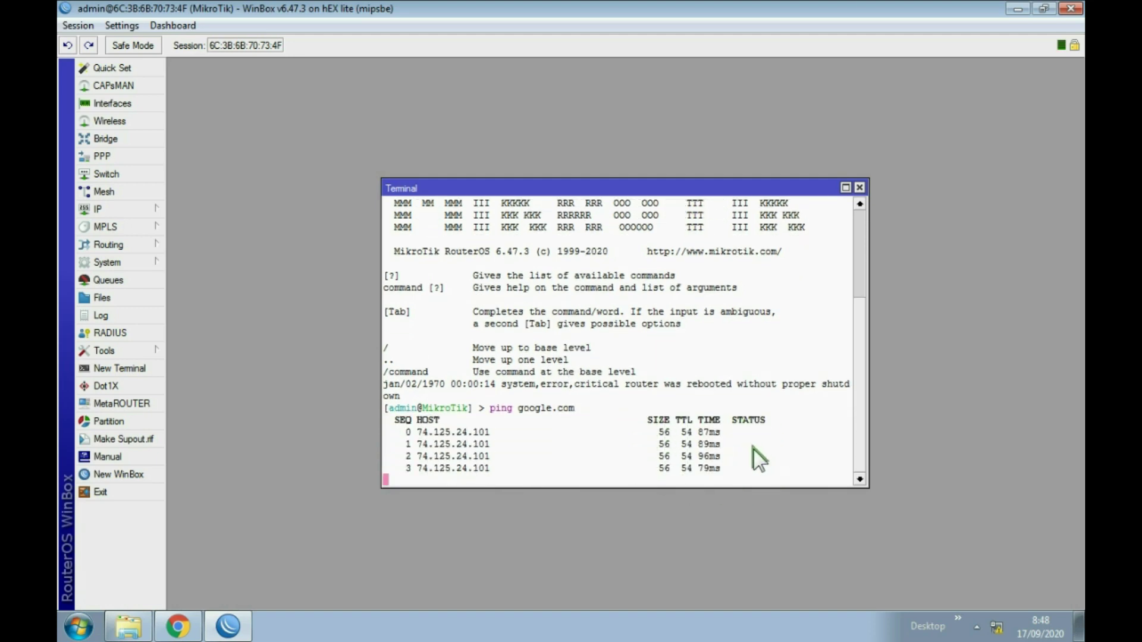
{"action": "left_click", "coordinate": [859, 187]}
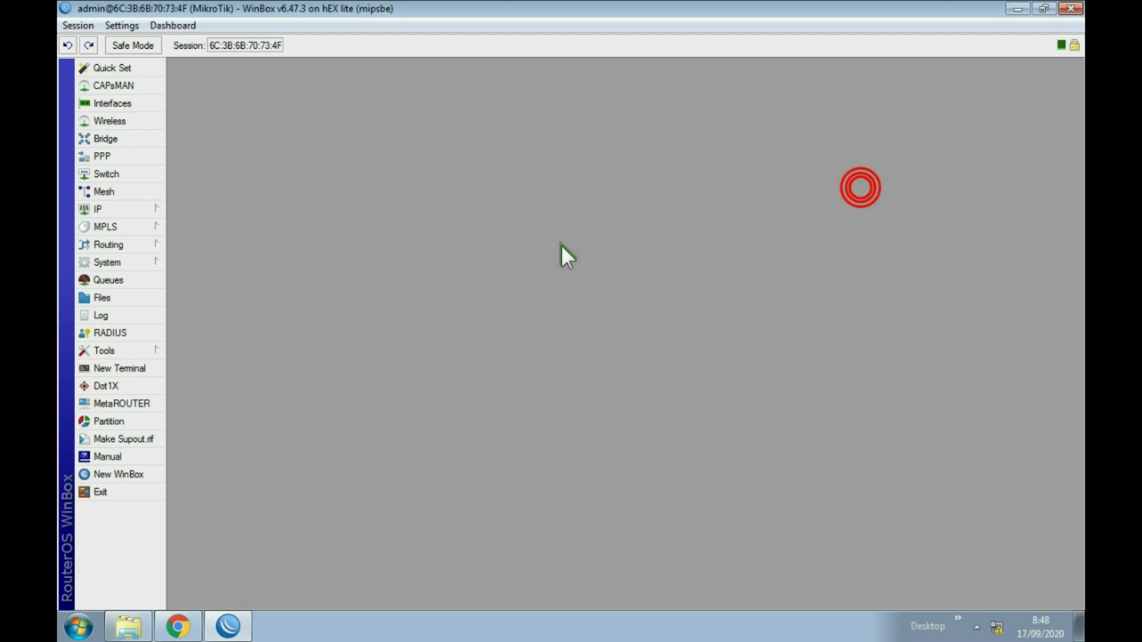
Start Hotspot Setup from the Hotspot Servers list, choosing ether2 as the interface.
{"action": "left_click", "coordinate": [123, 210]}
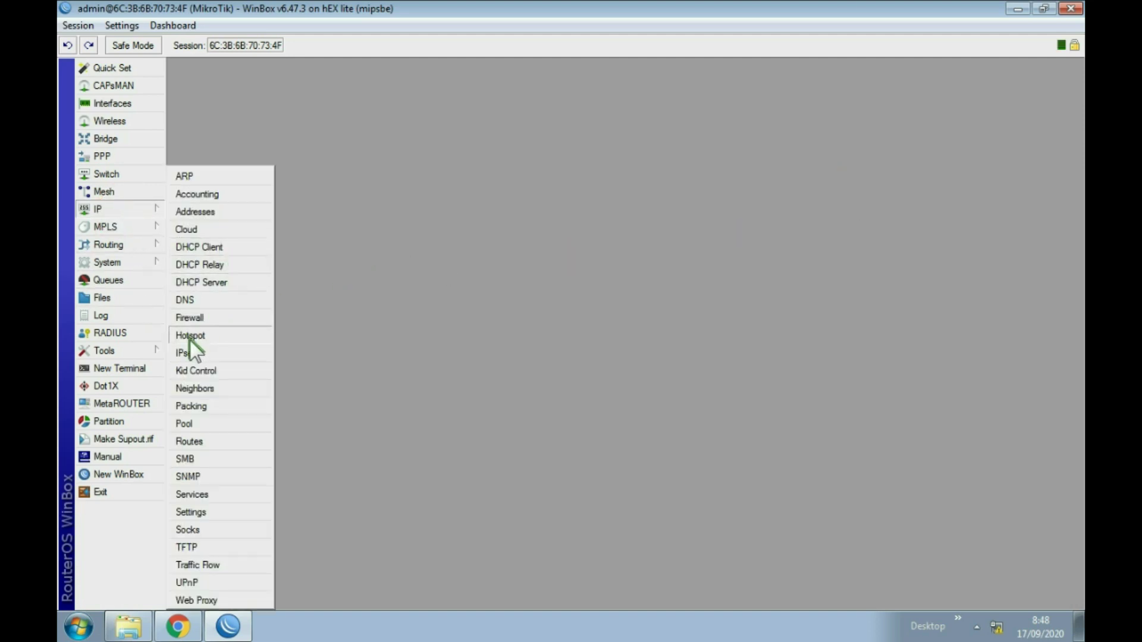
{"action": "left_click", "coordinate": [191, 337]}
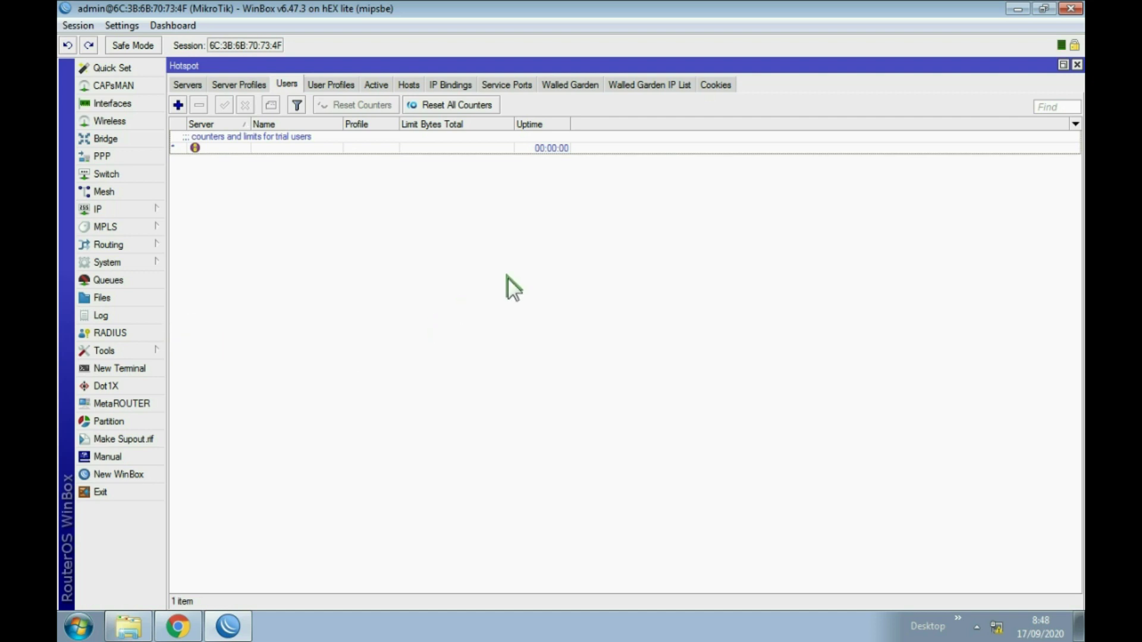
{"action": "left_click", "coordinate": [186, 84]}
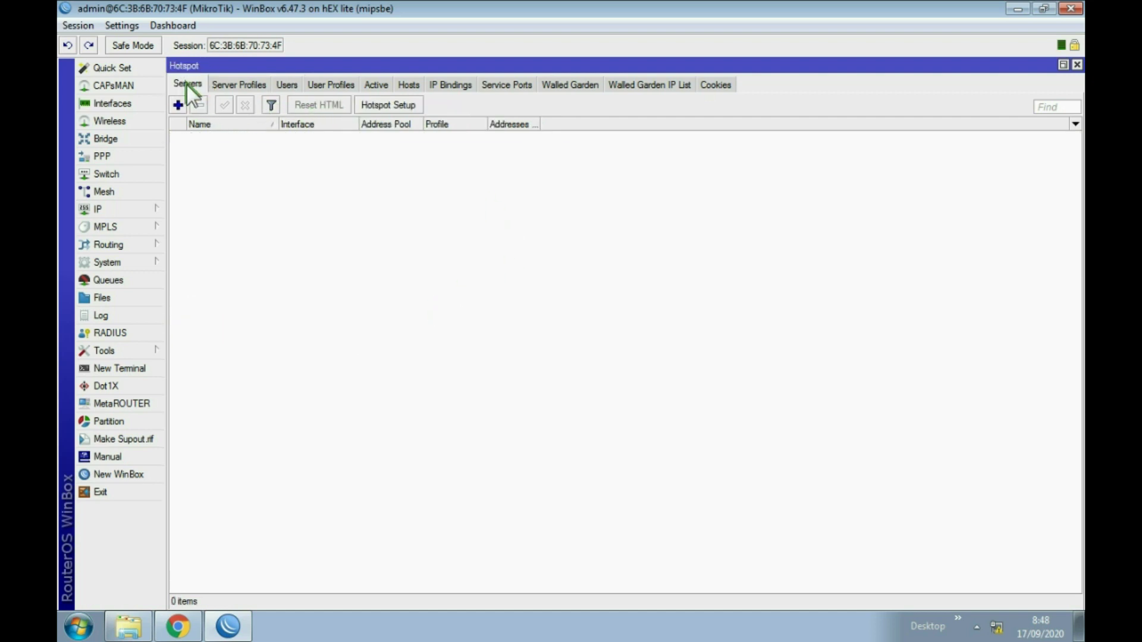
{"action": "left_click", "coordinate": [395, 107]}
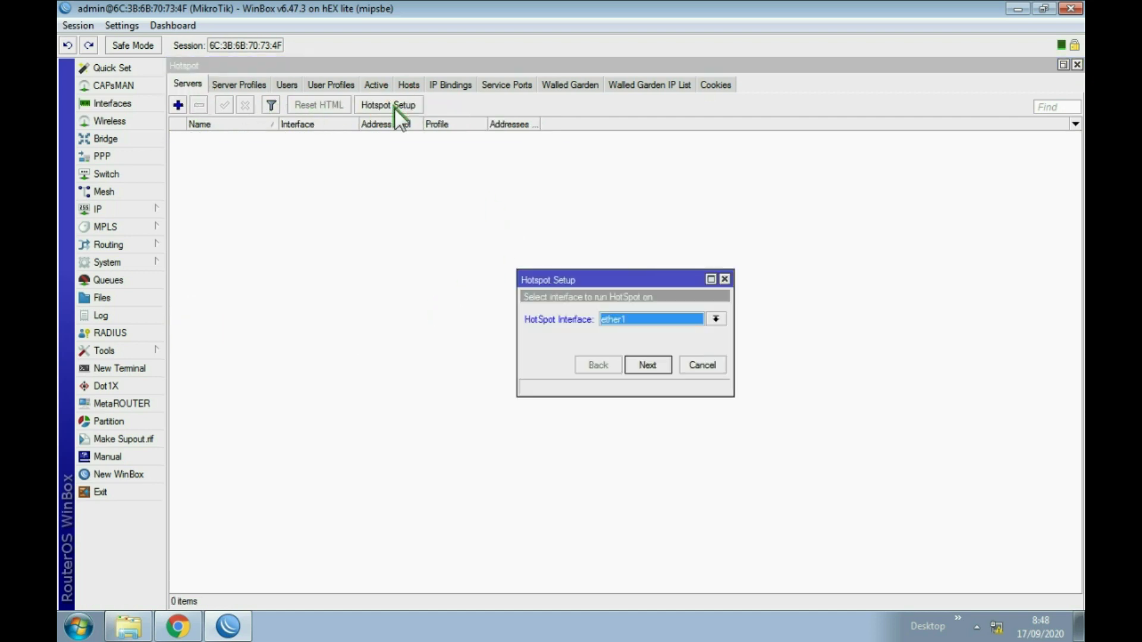
{"action": "left_click", "coordinate": [715, 320]}
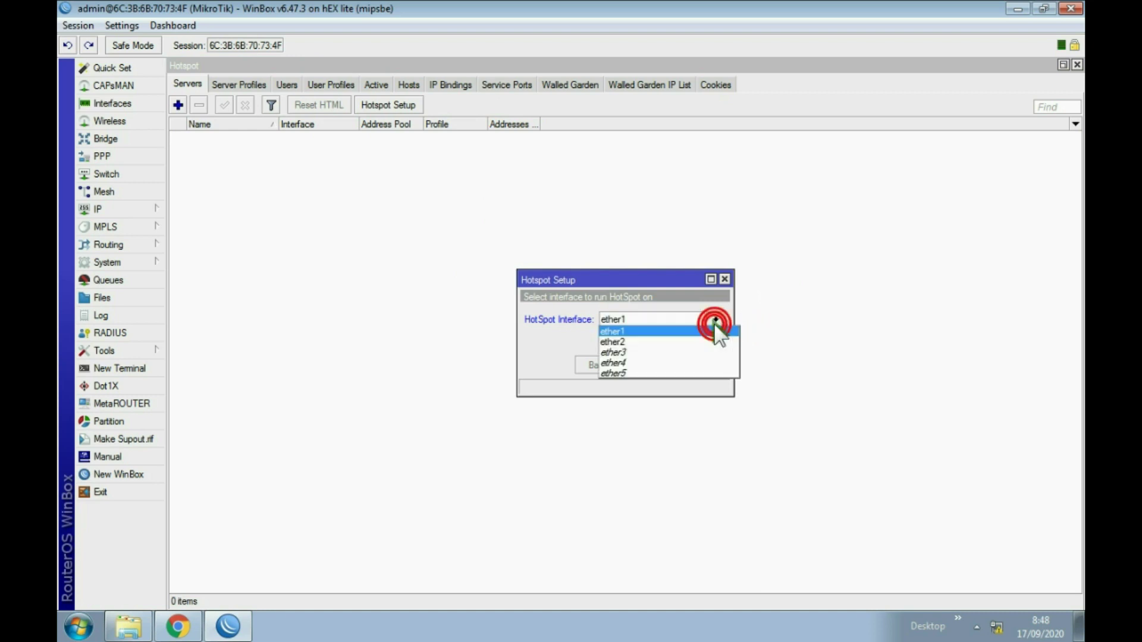
{"action": "left_click", "coordinate": [641, 339]}
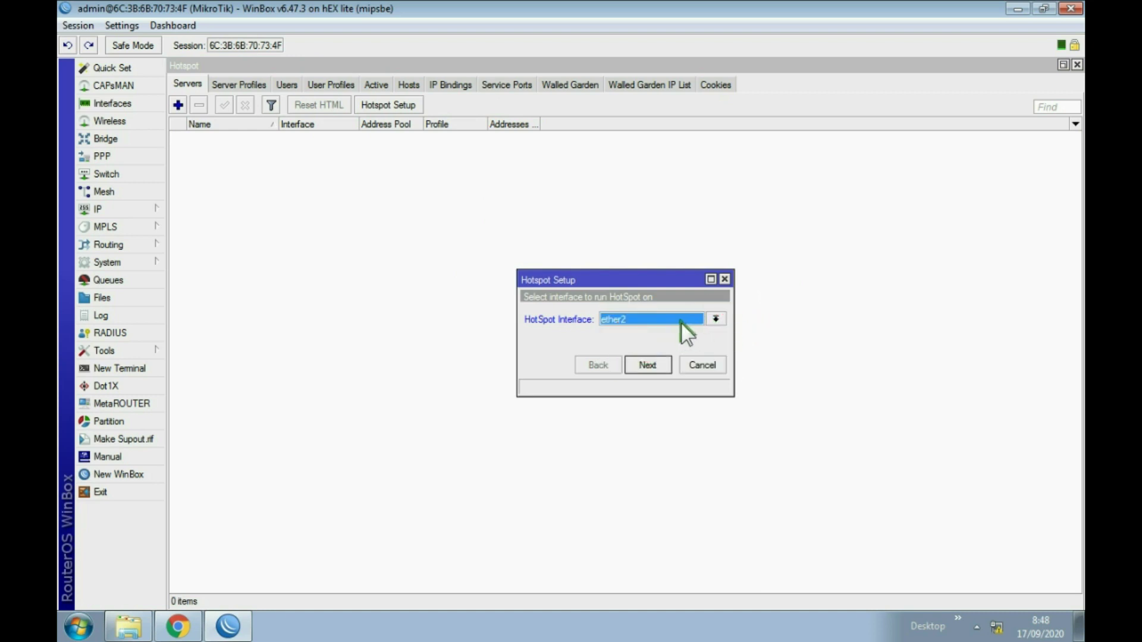
Accept the wizard defaults, skipping SMTP, to create hotspot1, then view the hotspot users.
{"action": "left_click", "coordinate": [655, 366]}
{"action": "left_click", "coordinate": [654, 367]}
{"action": "left_click", "coordinate": [653, 366]}
{"action": "left_click", "coordinate": [653, 366]}
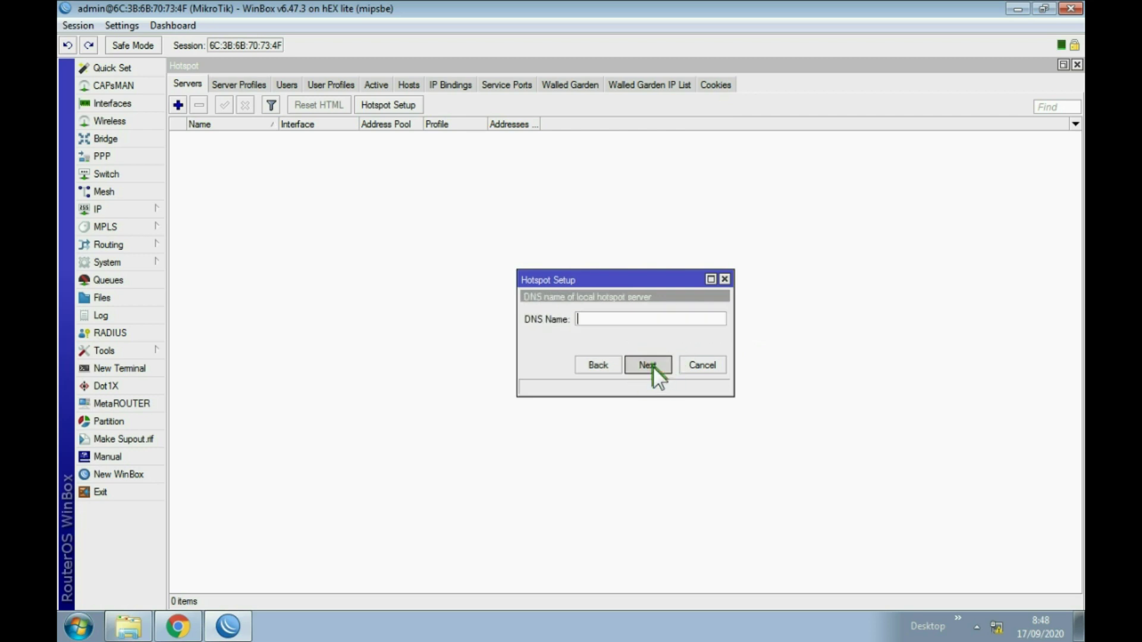
{"action": "left_click", "coordinate": [653, 366]}
{"action": "left_click", "coordinate": [624, 332]}
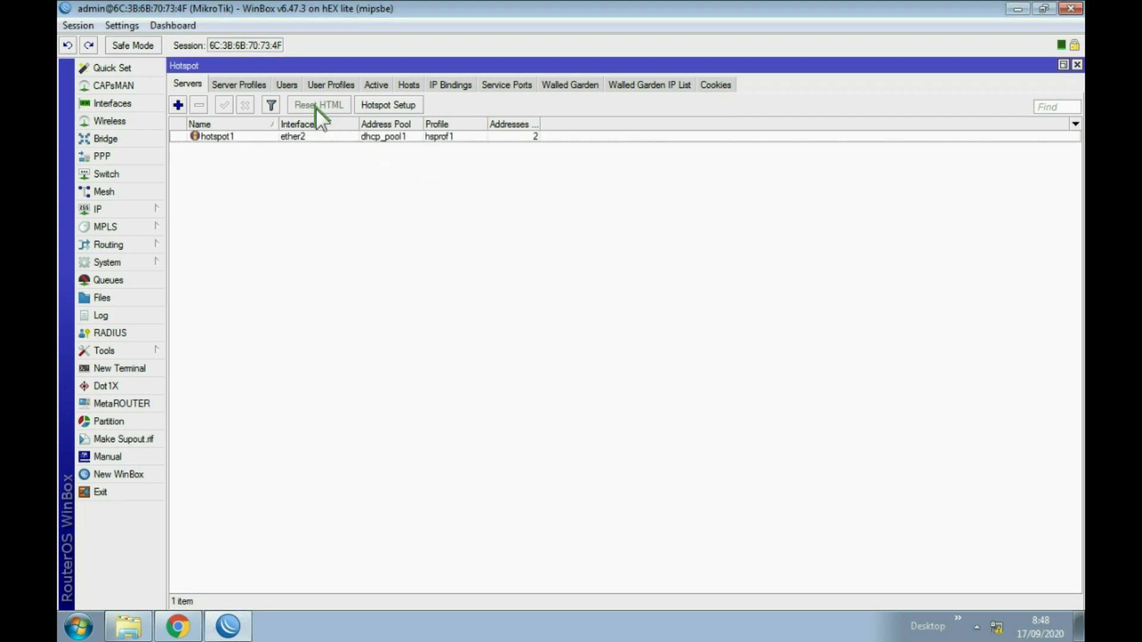
{"action": "left_click", "coordinate": [286, 84]}
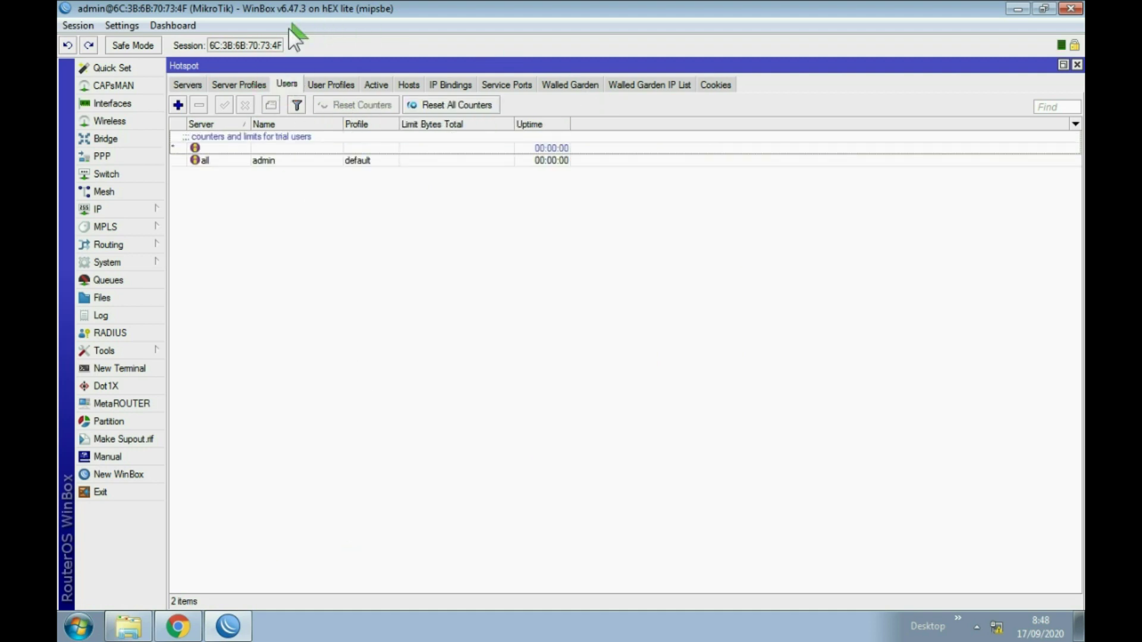
Add hotspot user user1 with a password and no uptime or byte-total limits.
{"action": "left_click", "coordinate": [177, 105]}
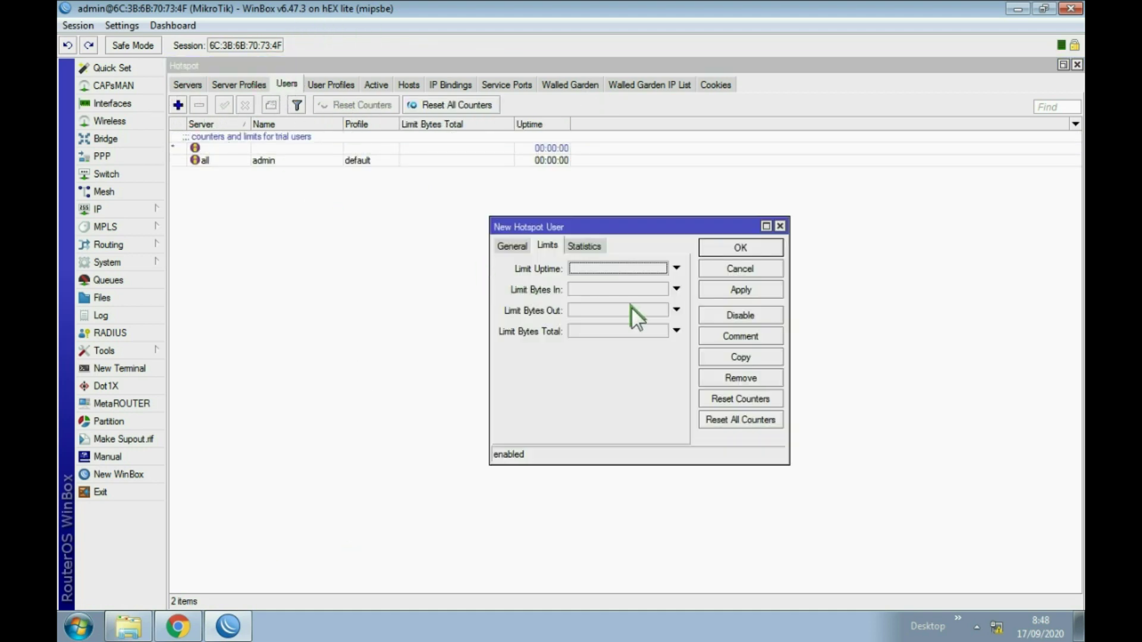
{"action": "left_click", "coordinate": [510, 247]}
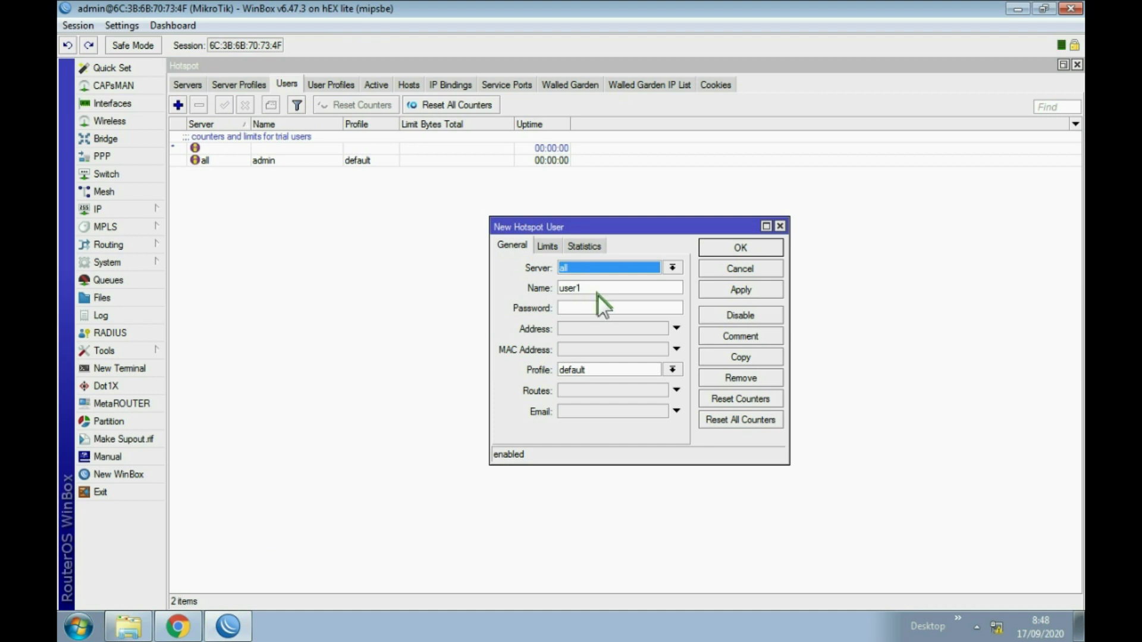
{"action": "left_click_drag", "start_coordinate": [600, 292], "coordinate": [489, 281]}
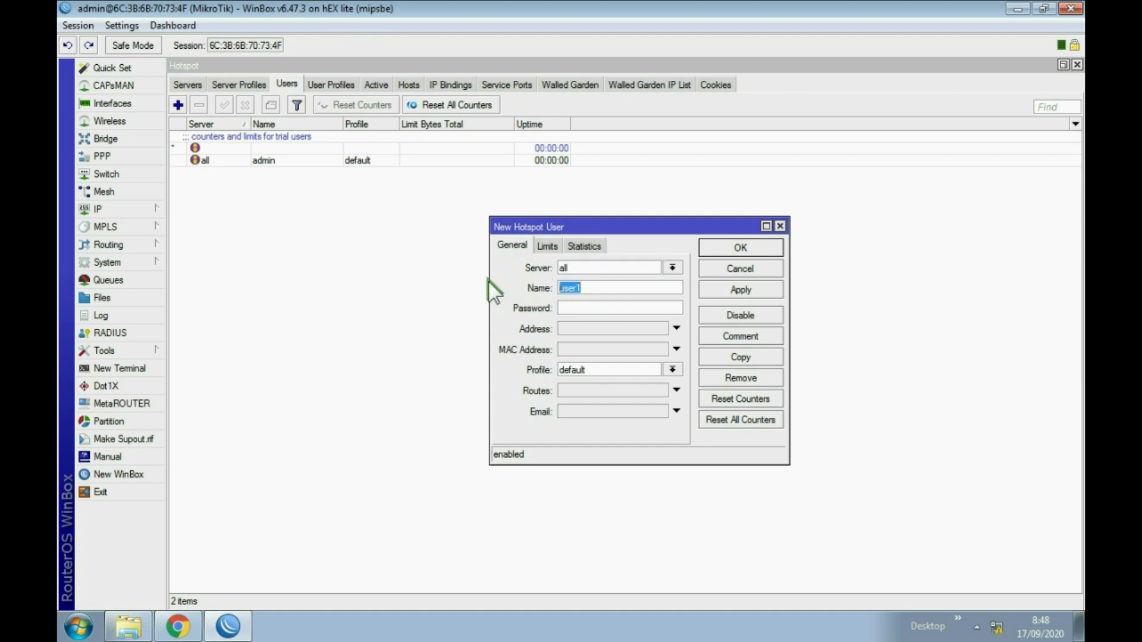
{"action": "left_click", "coordinate": [581, 308]}
{"action": "type", "text": "123"}
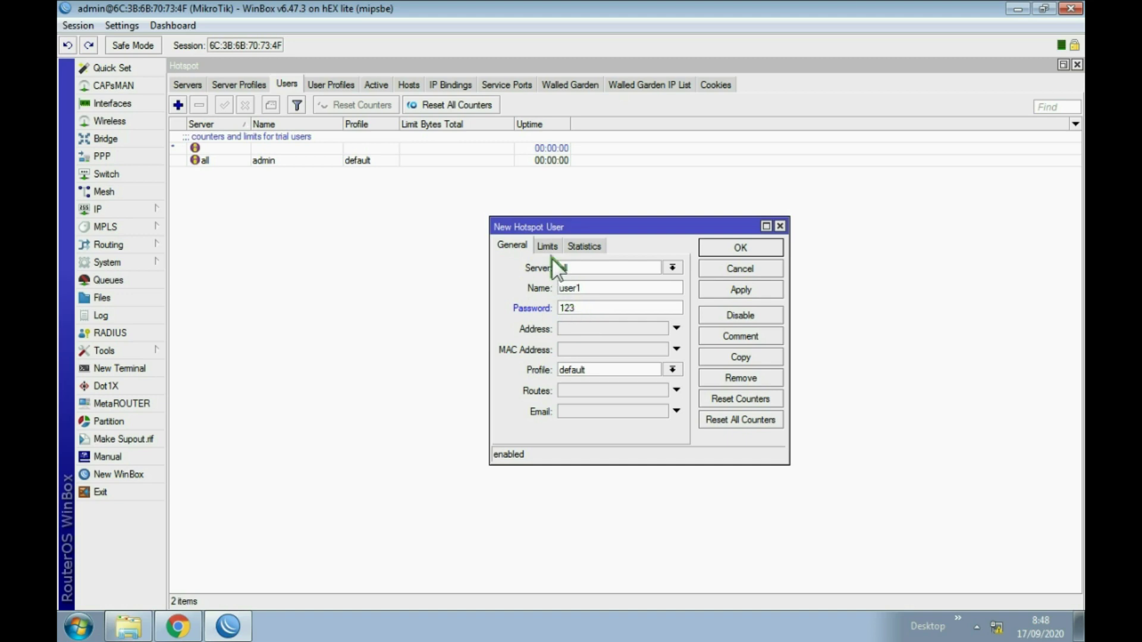
{"action": "left_click", "coordinate": [547, 244]}
{"action": "left_click", "coordinate": [590, 333]}
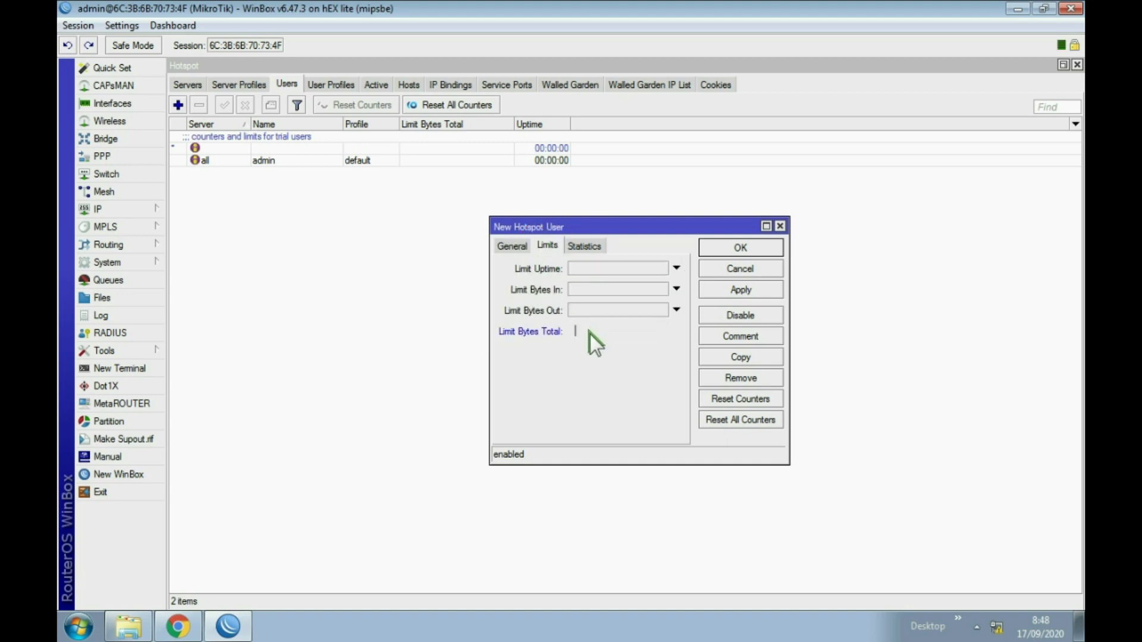
{"action": "left_click", "coordinate": [576, 266]}
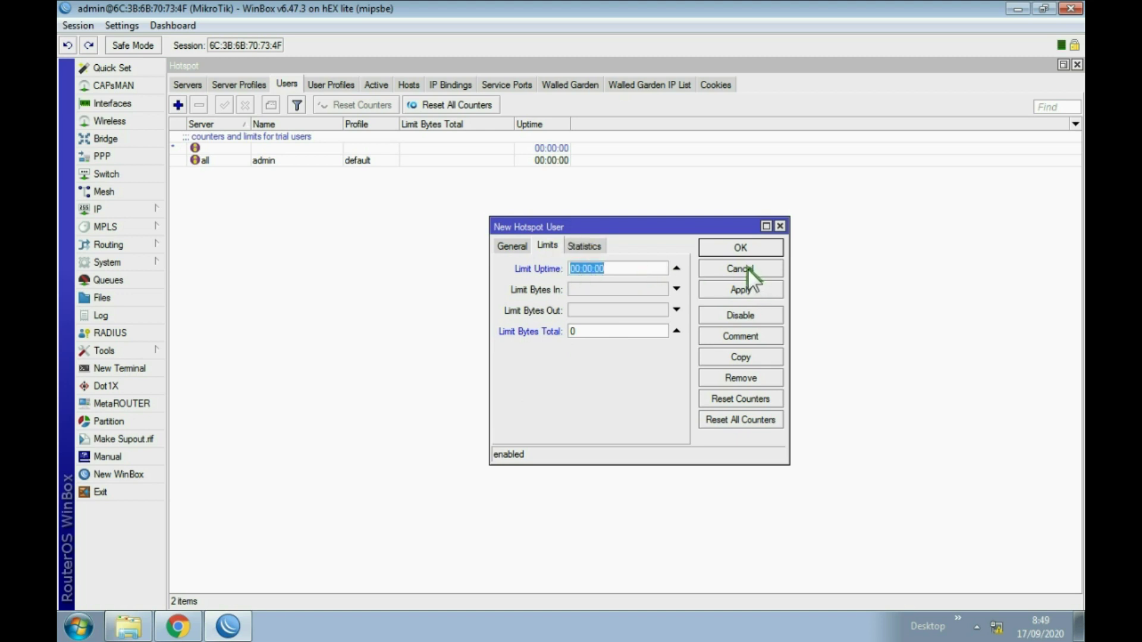
{"action": "left_click", "coordinate": [677, 269]}
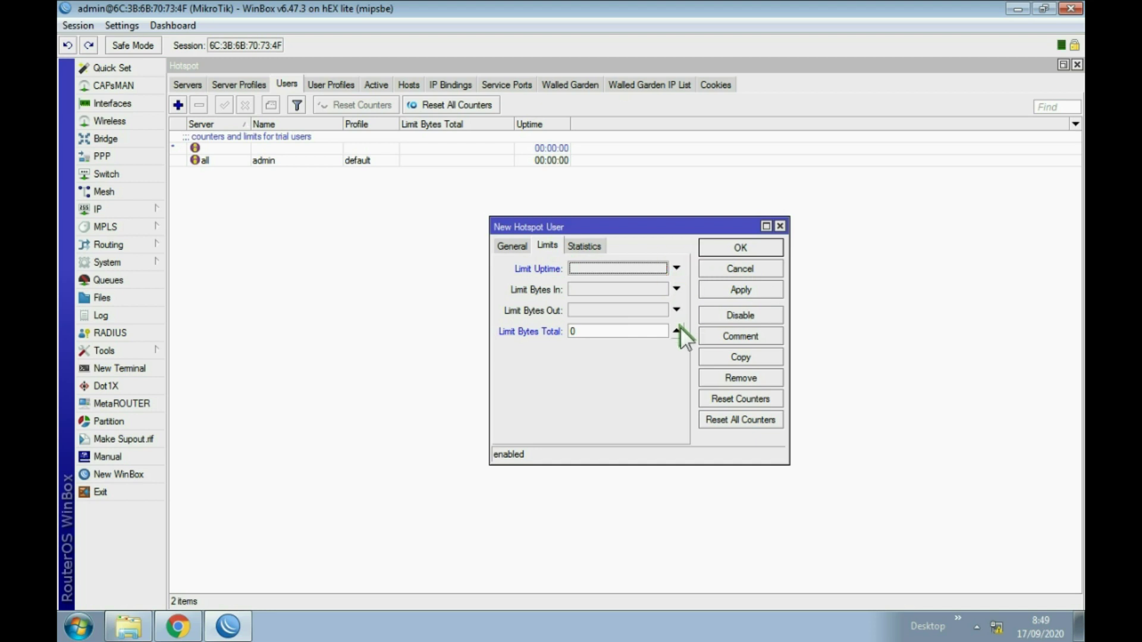
{"action": "left_click", "coordinate": [676, 331]}
{"action": "left_click", "coordinate": [508, 246]}
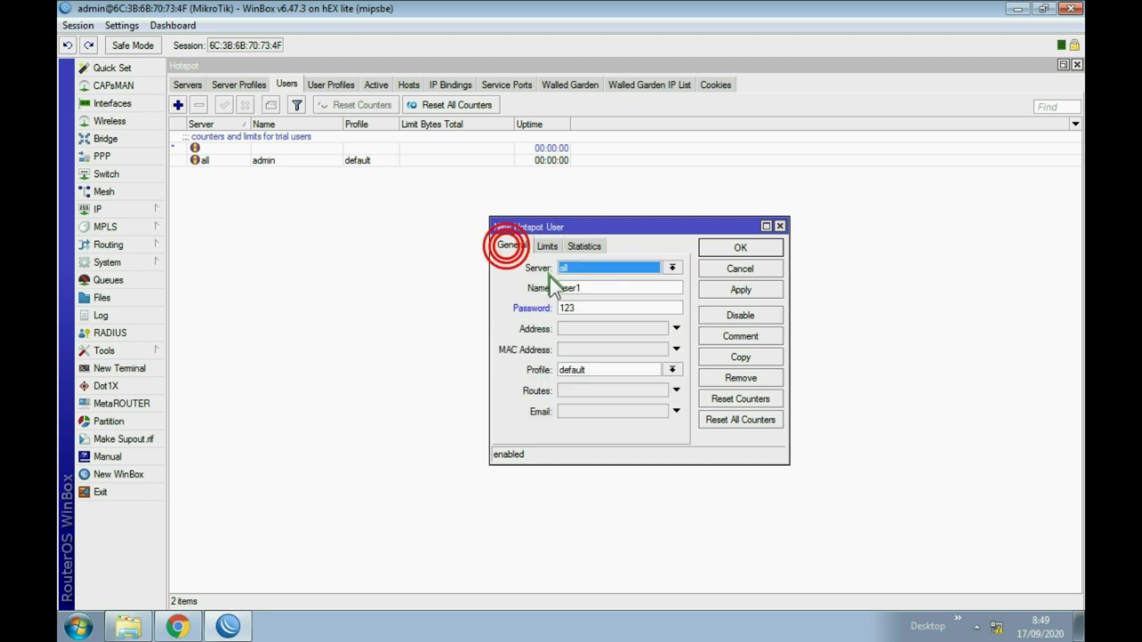
{"action": "double_click", "coordinate": [591, 288]}
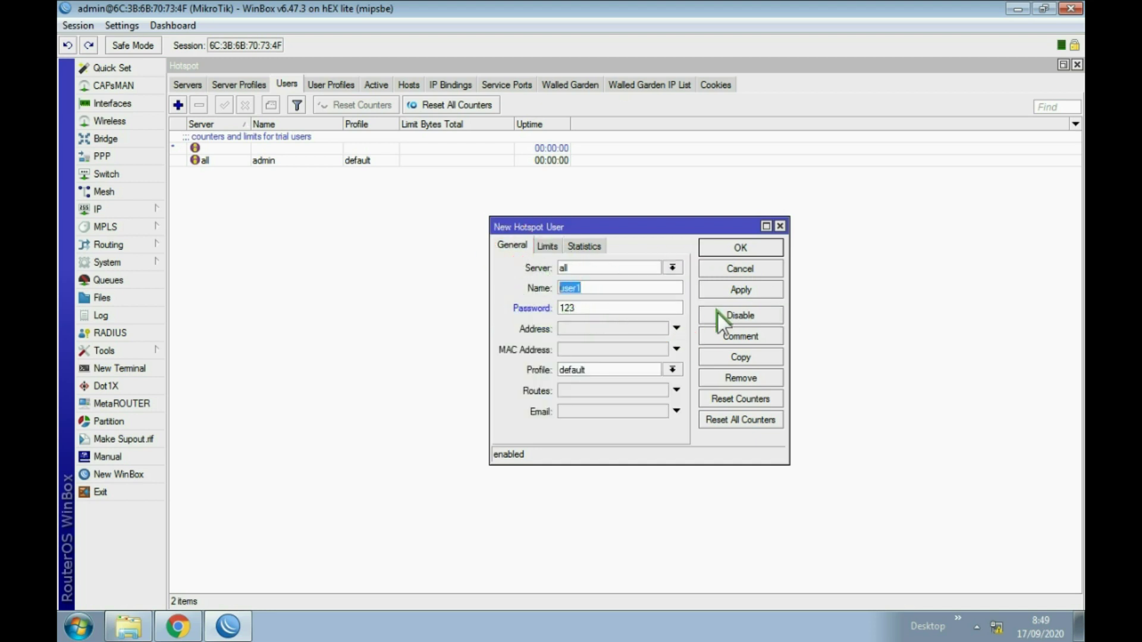
{"action": "left_click", "coordinate": [748, 291]}
{"action": "left_click", "coordinate": [744, 245]}
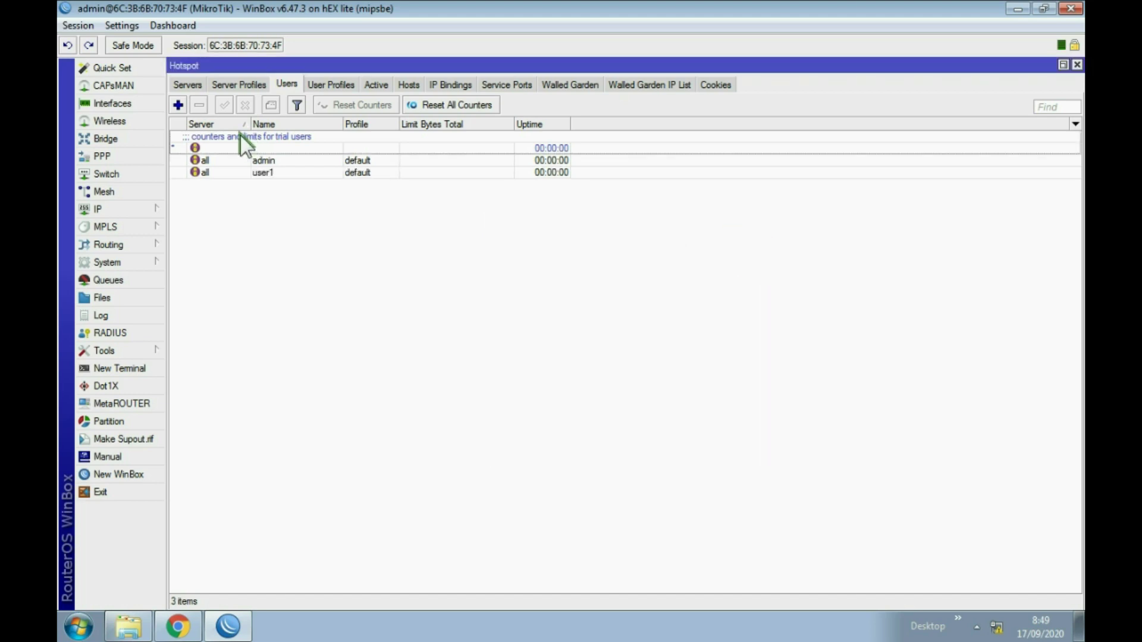
Add hotspot users user2 and user3, each with its own password.
{"action": "left_click", "coordinate": [178, 104]}
{"action": "double_click", "coordinate": [604, 288]}
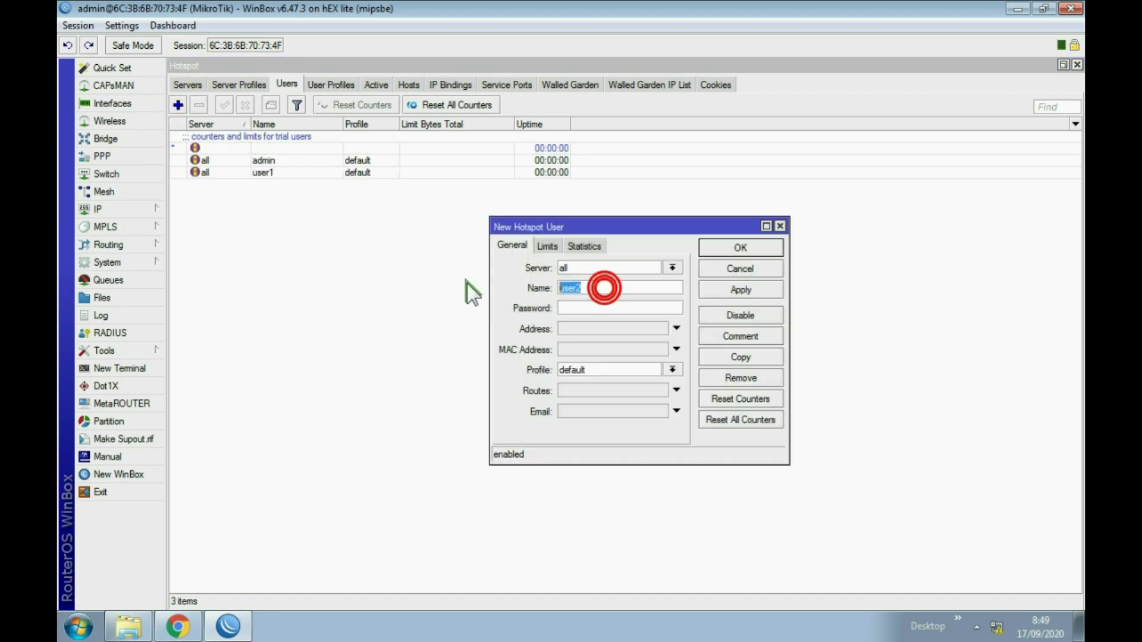
{"action": "left_click", "coordinate": [577, 310]}
{"action": "type", "text": "123"}
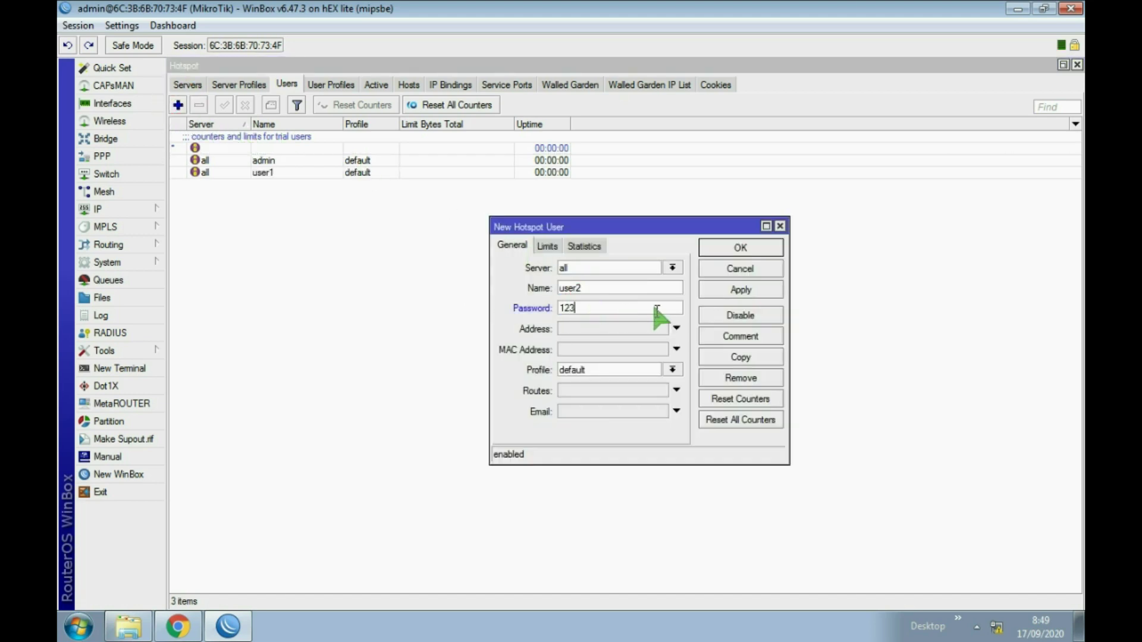
{"action": "left_click", "coordinate": [726, 290]}
{"action": "left_click", "coordinate": [741, 247]}
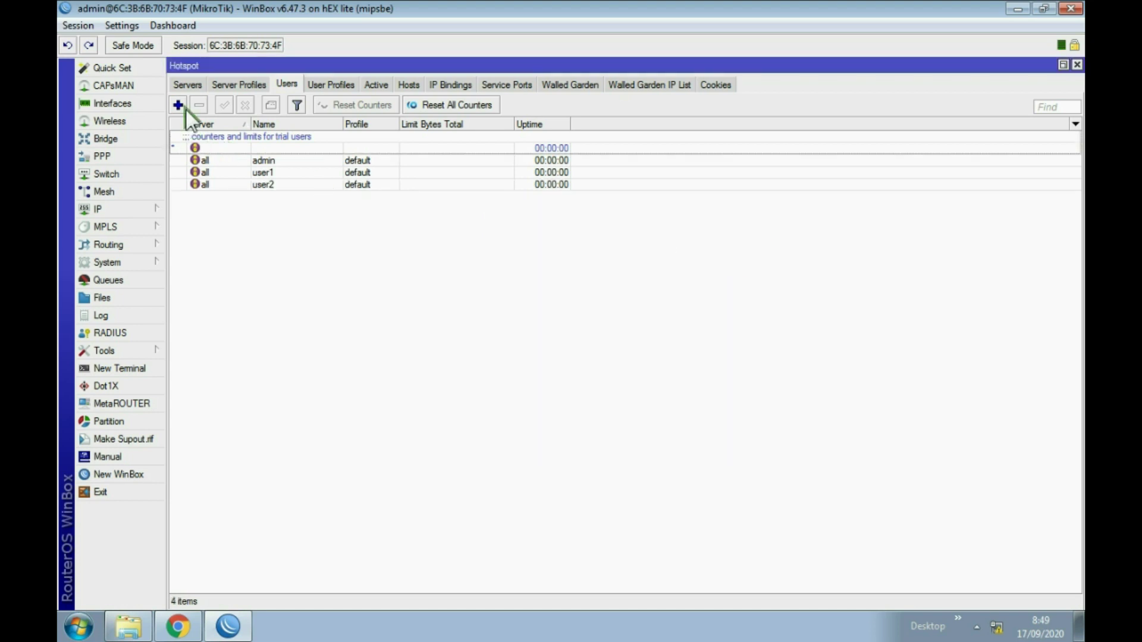
{"action": "left_click", "coordinate": [178, 105]}
{"action": "left_click", "coordinate": [581, 309]}
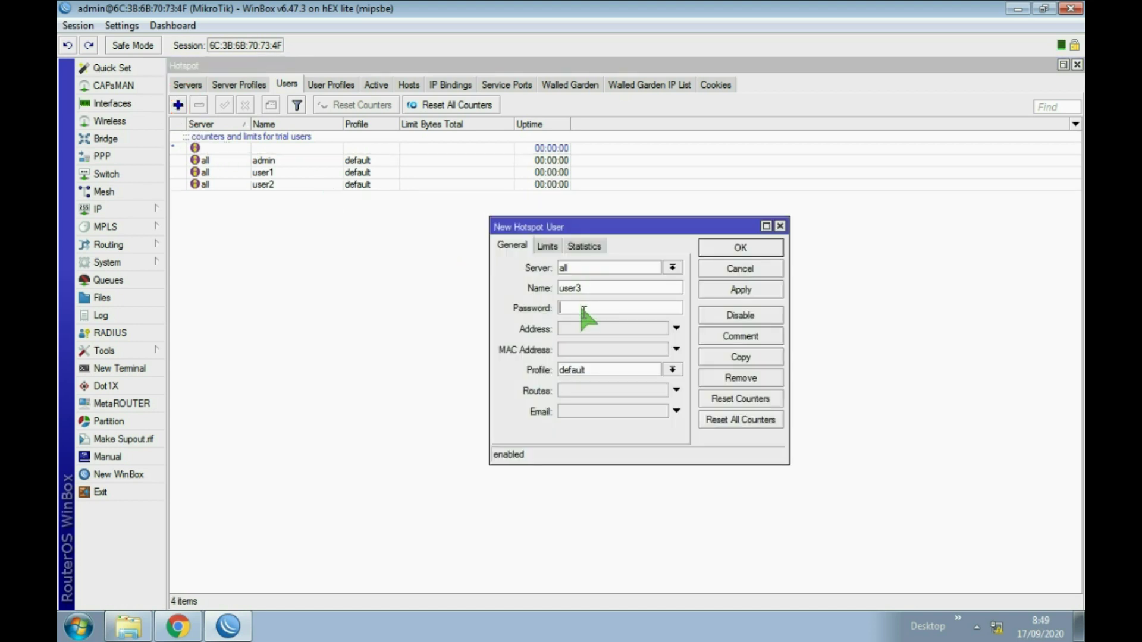
{"action": "type", "text": "123"}
{"action": "left_click", "coordinate": [726, 292]}
{"action": "left_click", "coordinate": [733, 245]}
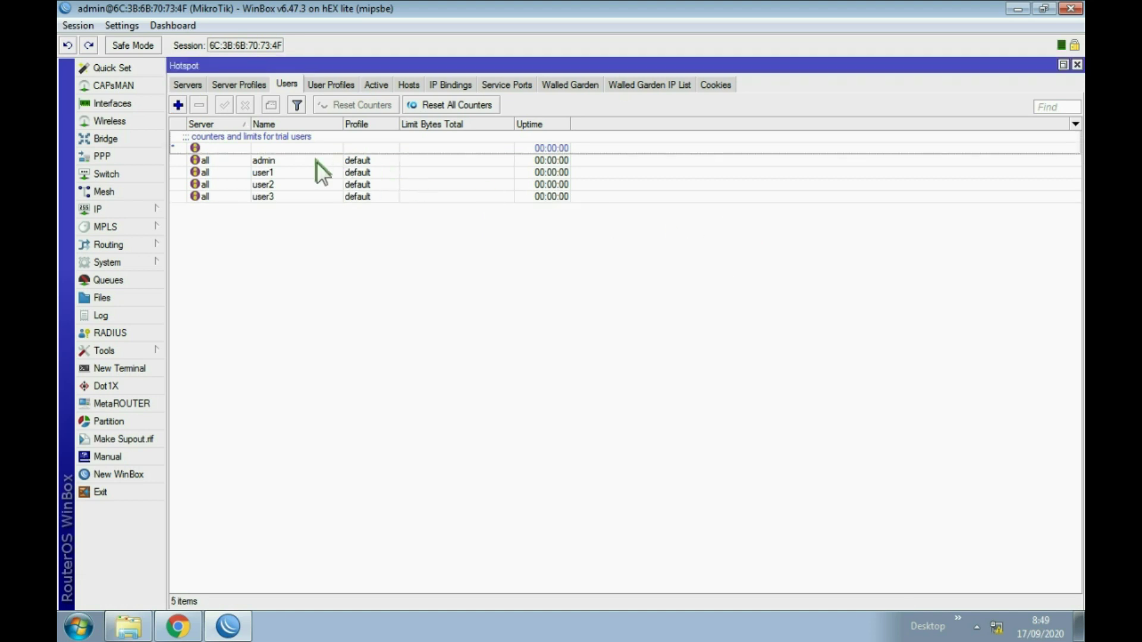
Remove the admin hotspot user, close WinBox, and bring up Chrome.
{"action": "left_click", "coordinate": [269, 159]}
{"action": "left_click", "coordinate": [199, 107]}
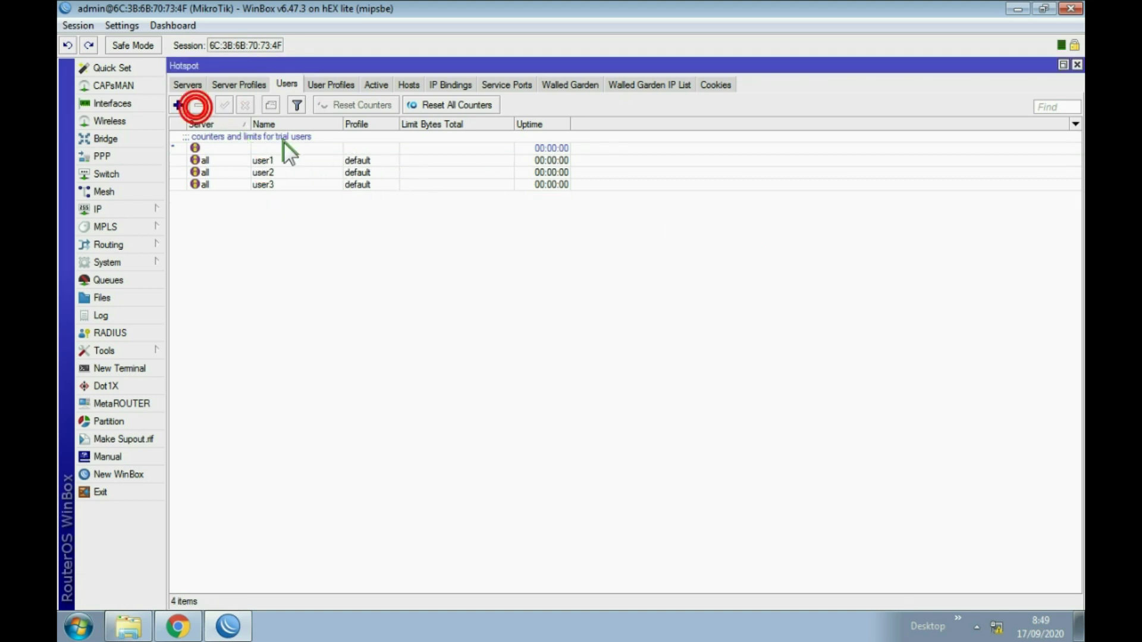
{"action": "left_click", "coordinate": [674, 297]}
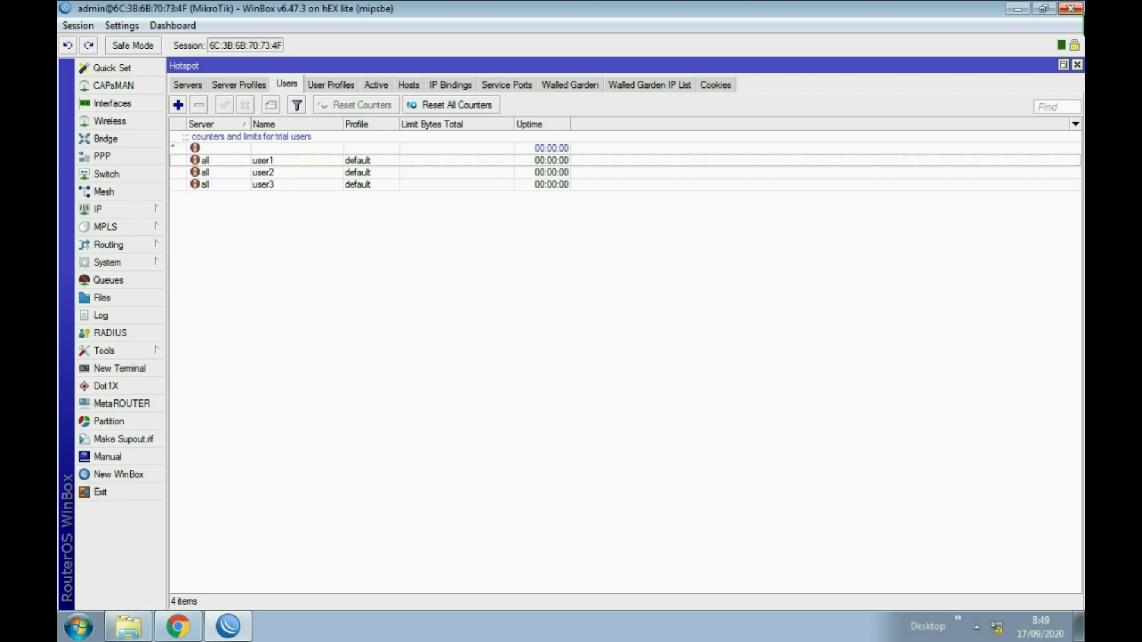
{"action": "left_click", "coordinate": [1074, 9]}
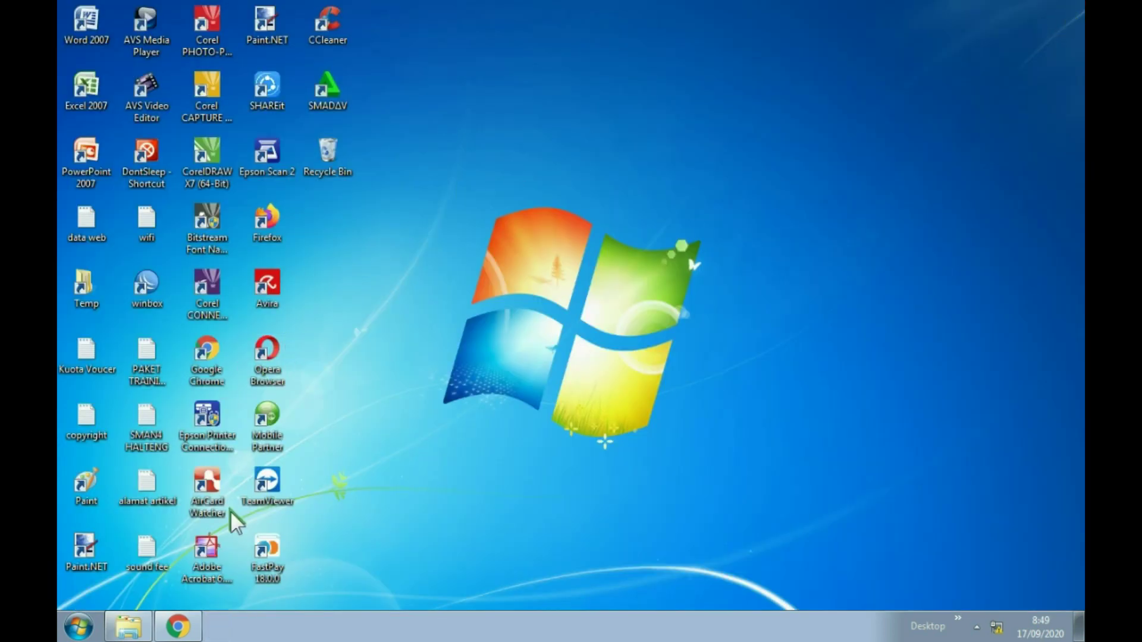
{"action": "left_click", "coordinate": [178, 635]}
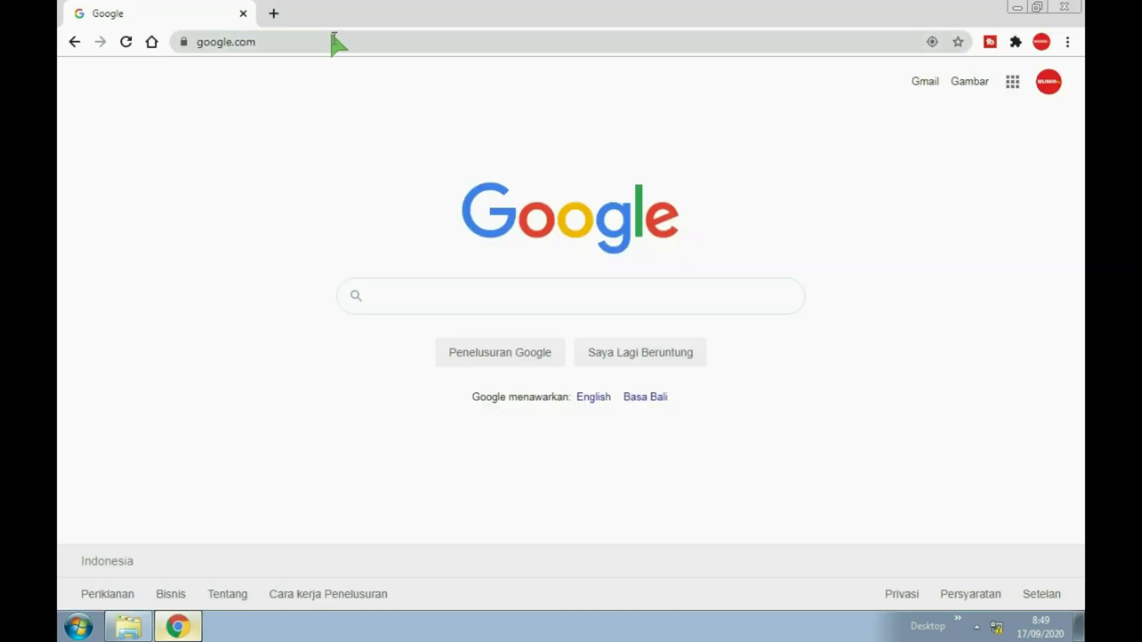
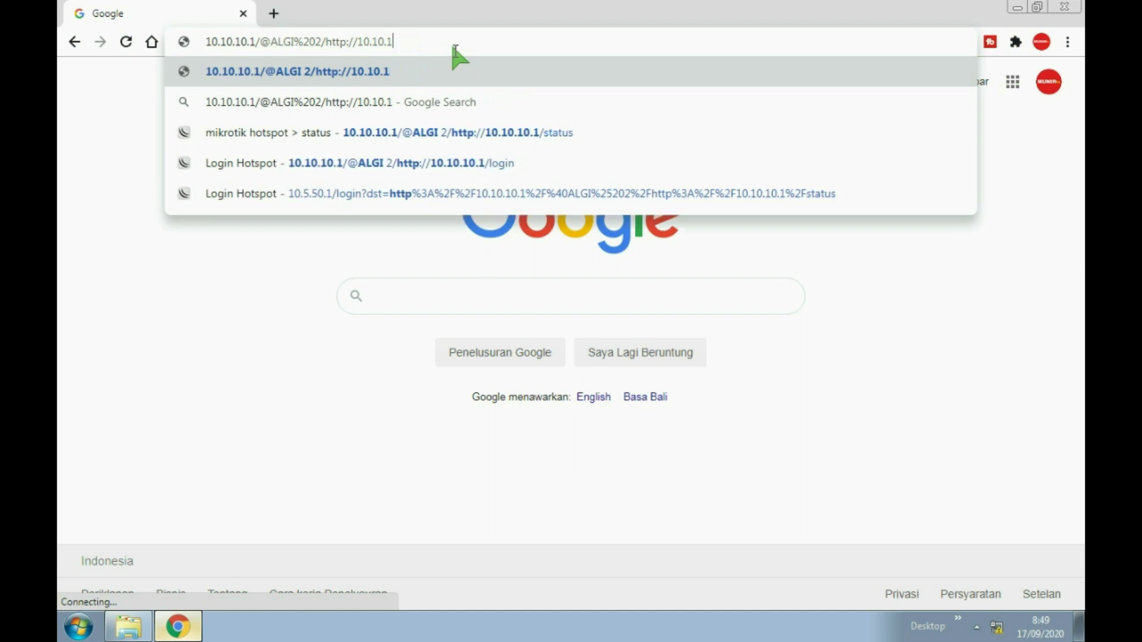
Load the 10.10.10.1 hotspot page and log in as user1 with the account password.
{"action": "key", "text": "Return"}
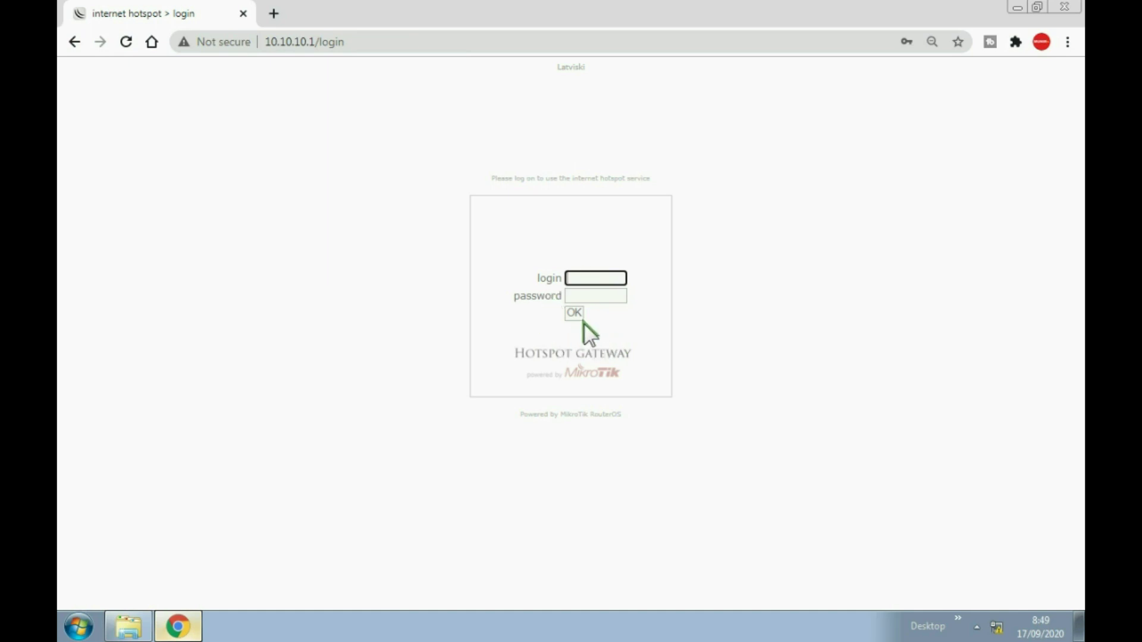
{"action": "left_click", "coordinate": [593, 277]}
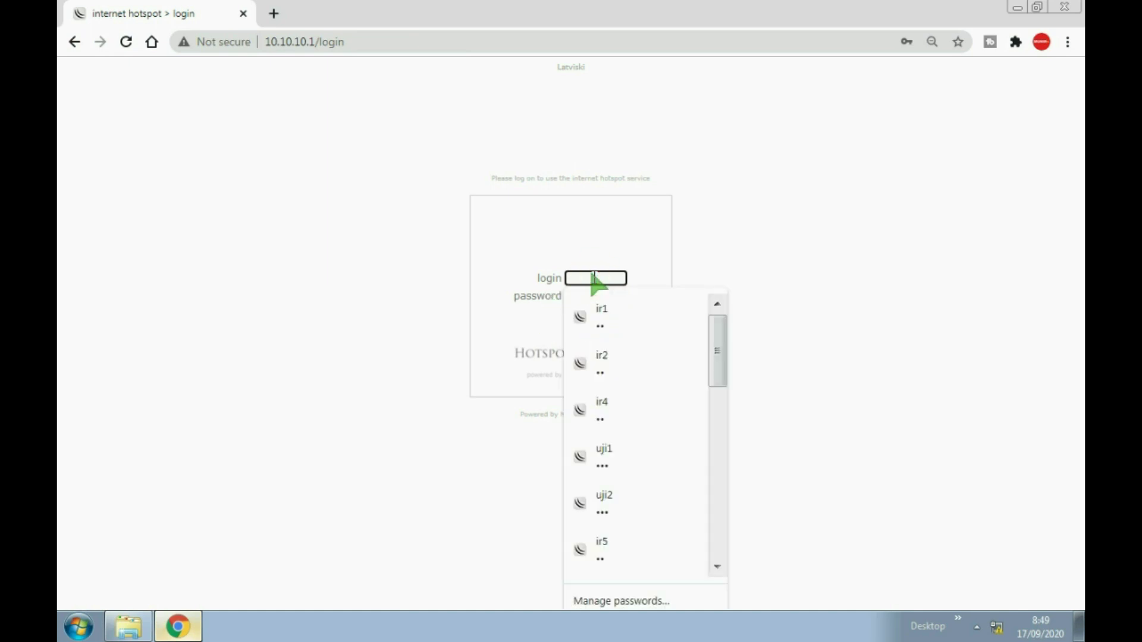
{"action": "type", "text": "us"}
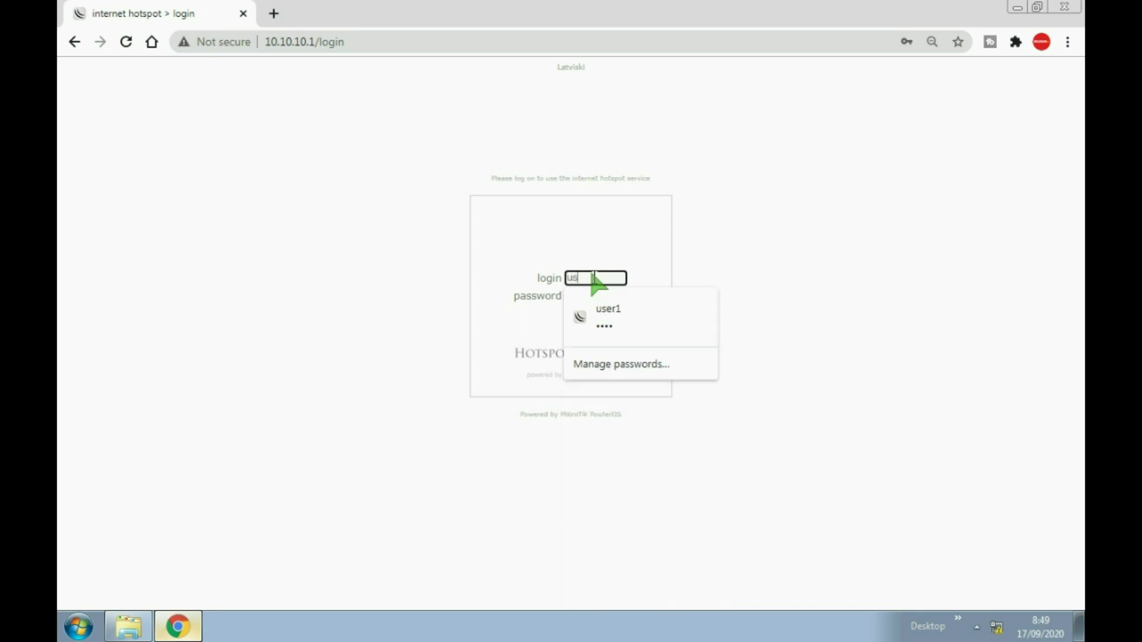
{"action": "type", "text": "er1"}
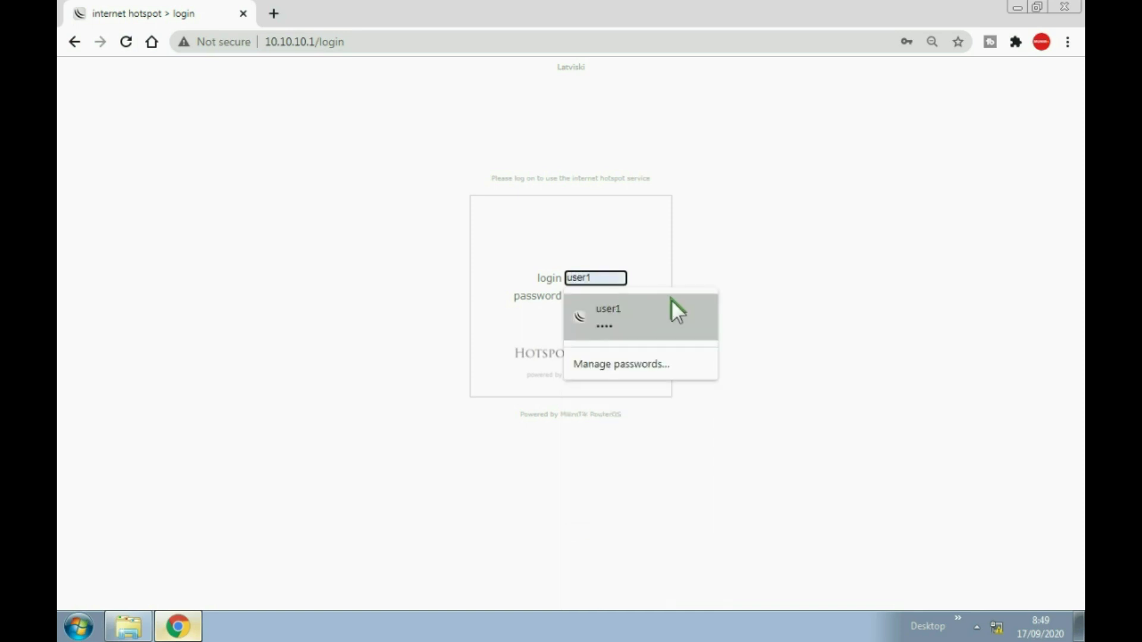
{"action": "left_click", "coordinate": [775, 276]}
{"action": "left_click", "coordinate": [602, 297]}
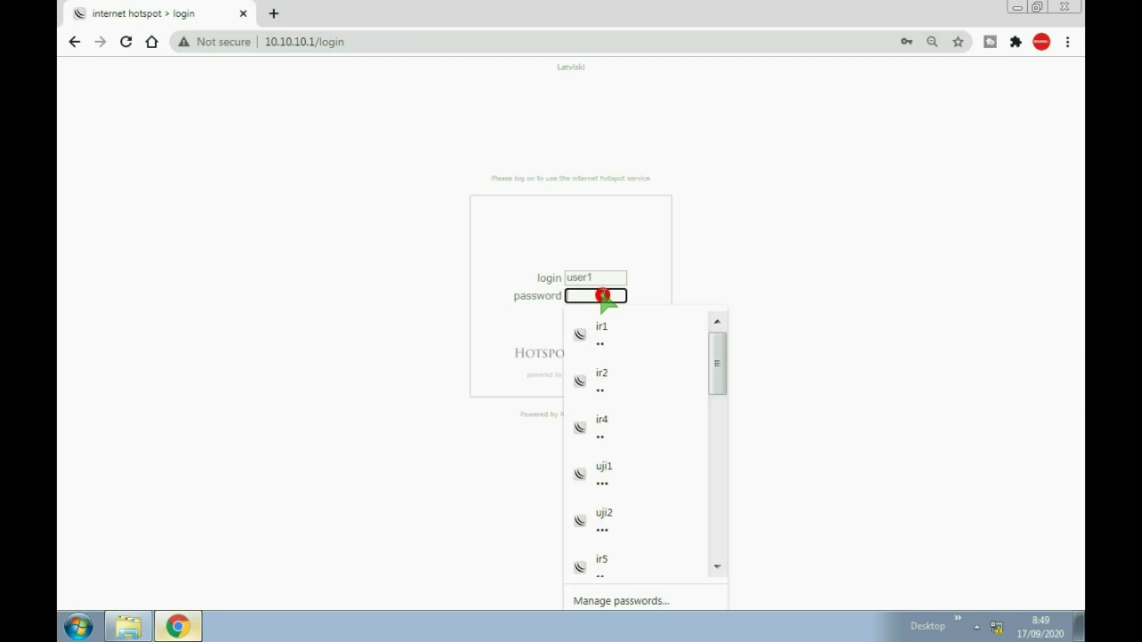
{"action": "type", "text": "123"}
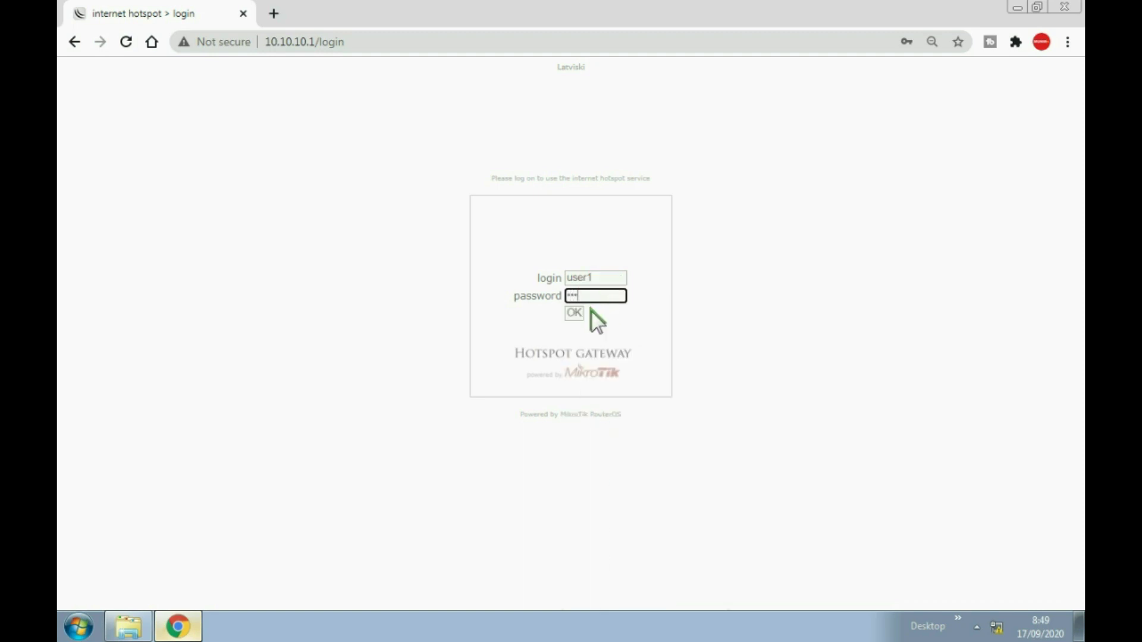
{"action": "left_click", "coordinate": [578, 317]}
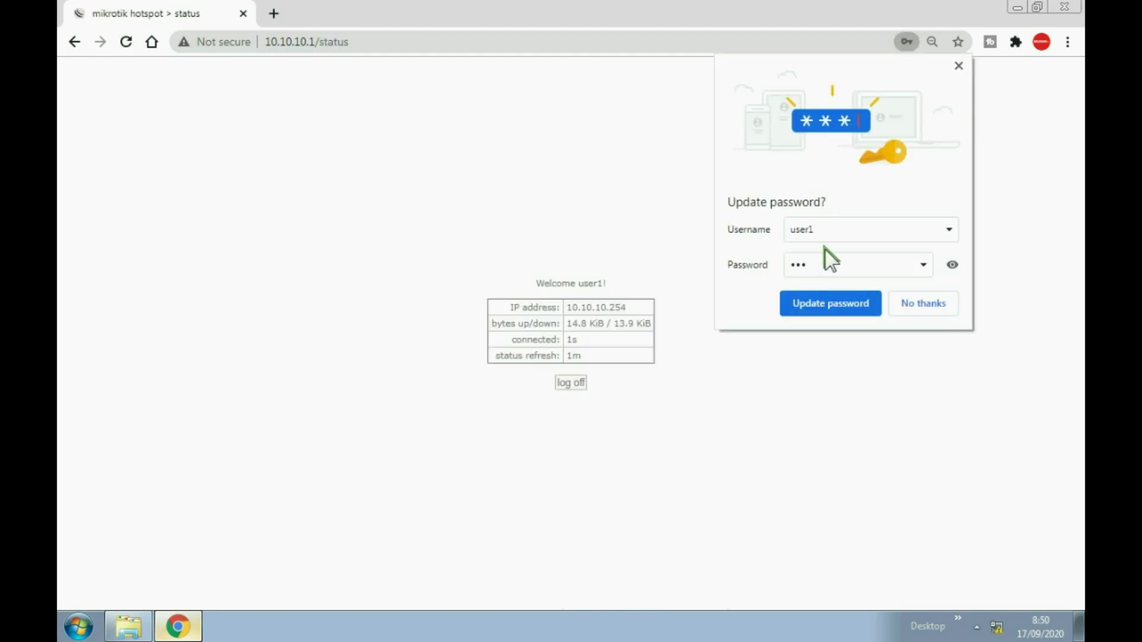
Dismiss Chrome's password warnings and run a Google search for 'google' in a new tab.
{"action": "left_click", "coordinate": [714, 275]}
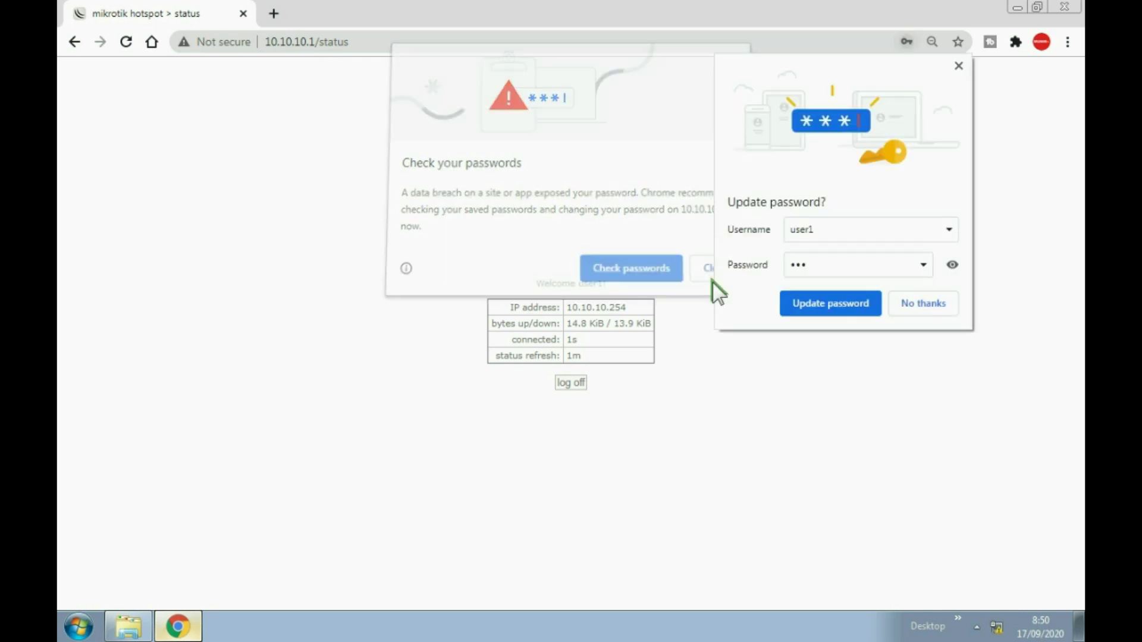
{"action": "left_click", "coordinate": [916, 306]}
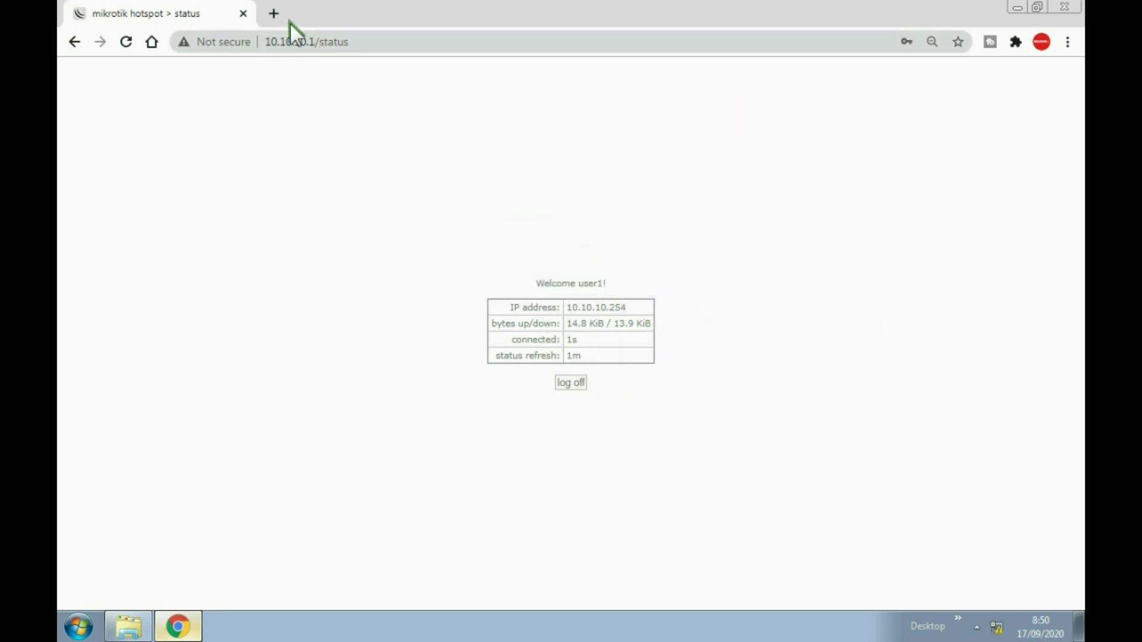
{"action": "left_click", "coordinate": [275, 13]}
{"action": "type", "text": "goo"}
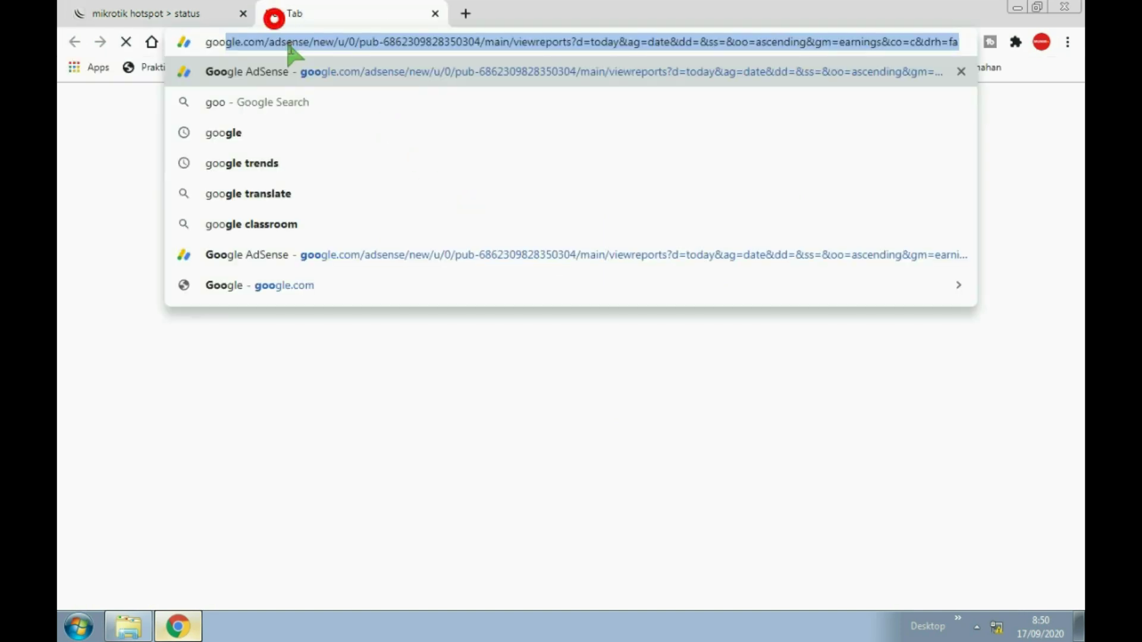
{"action": "left_click", "coordinate": [238, 132]}
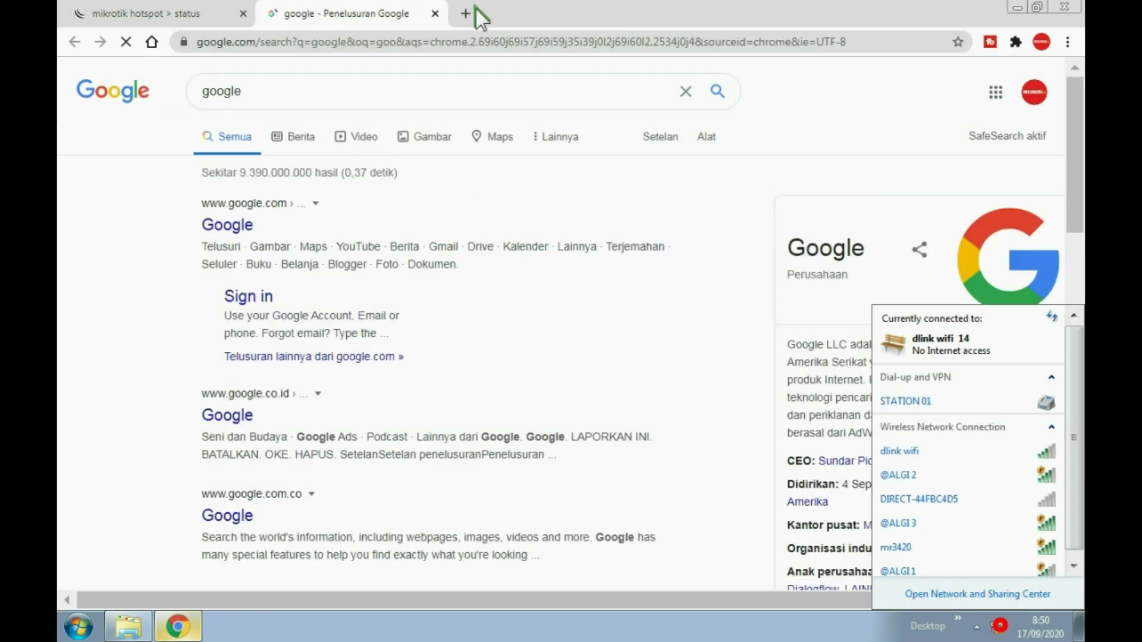
Open another empty tab, check the status and Google tabs, and end on the new tab.
{"action": "left_click", "coordinate": [465, 13]}
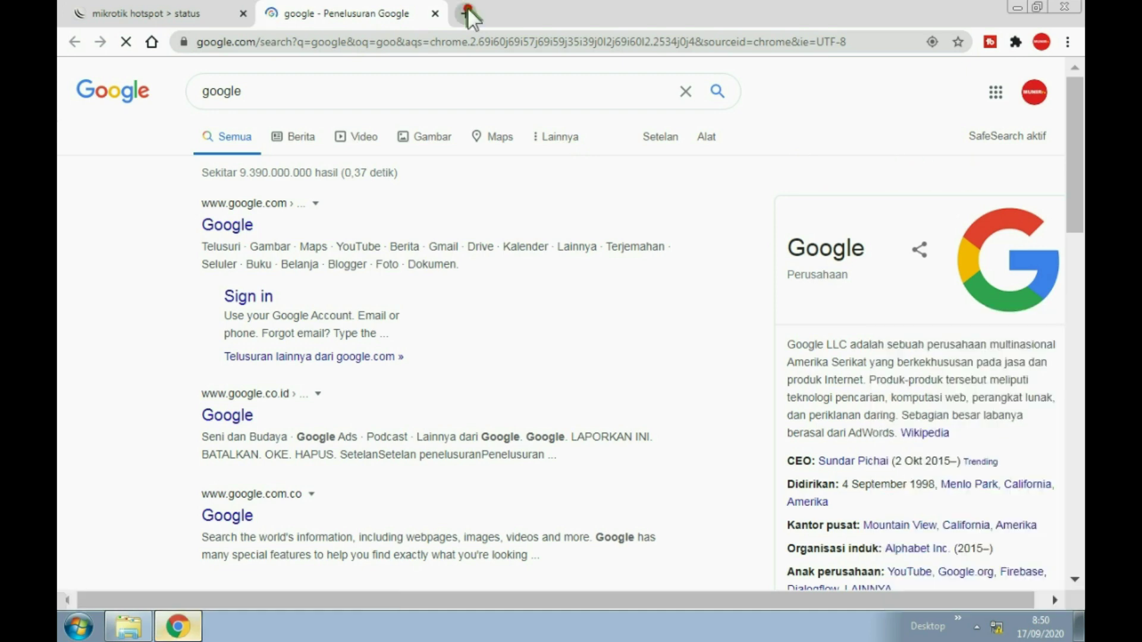
{"action": "key", "text": "ctrl+Tab"}
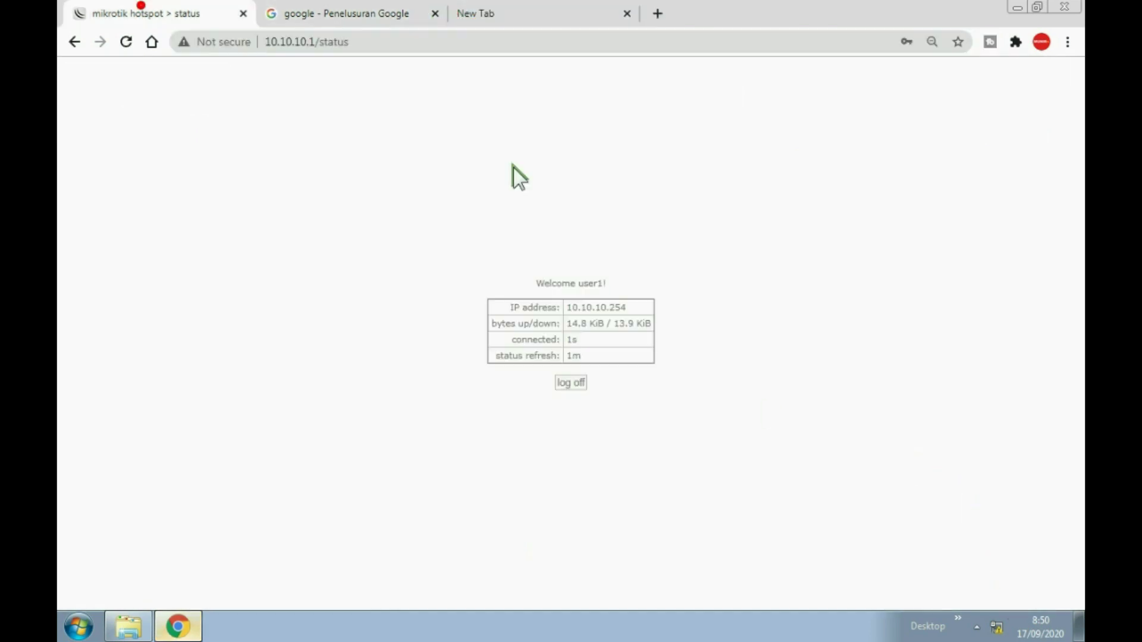
{"action": "left_click", "coordinate": [342, 12]}
{"action": "left_click", "coordinate": [480, 15]}
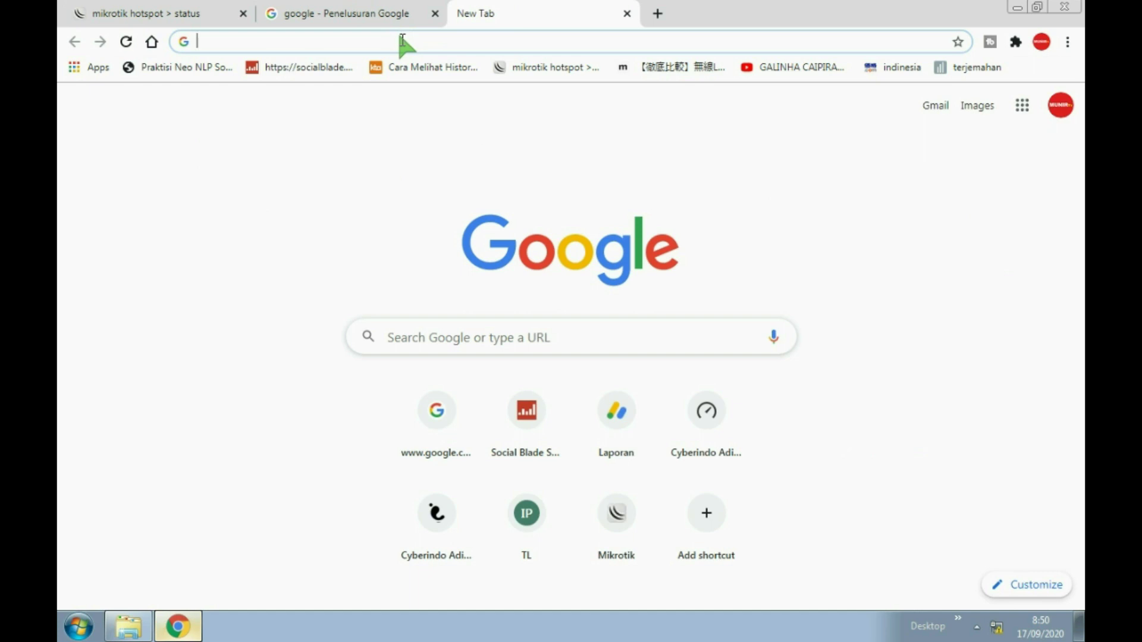
Load the D-Link router page at 192.168.0.1, correcting the mistyped address.
{"action": "type", "text": "19"}
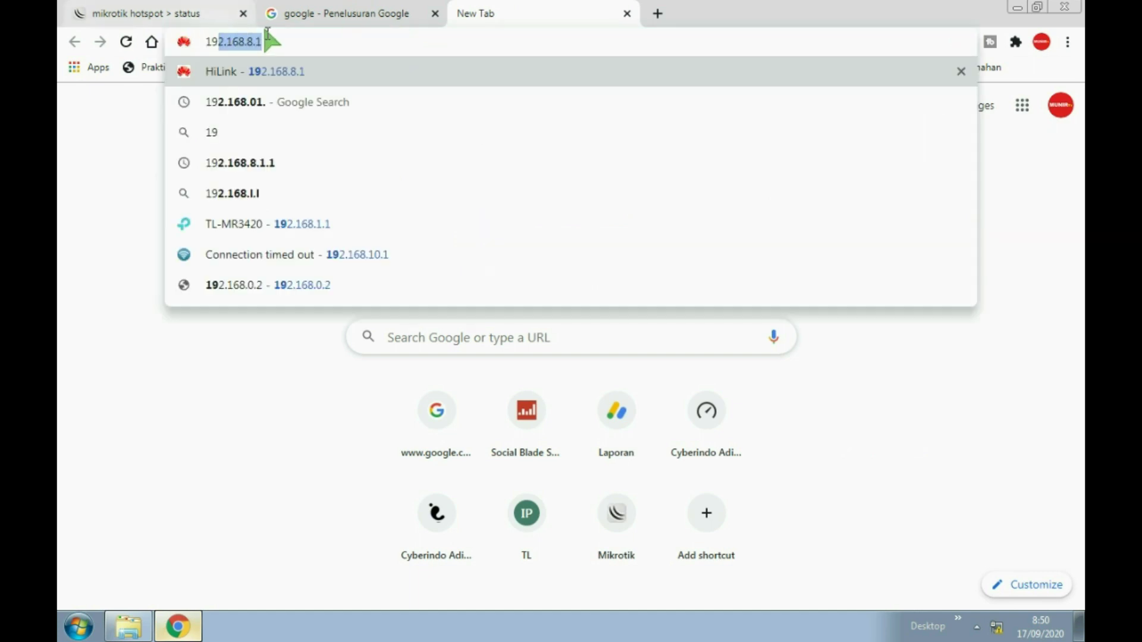
{"action": "type", "text": "2.168.8"}
{"action": "key", "text": "BackSpace"}
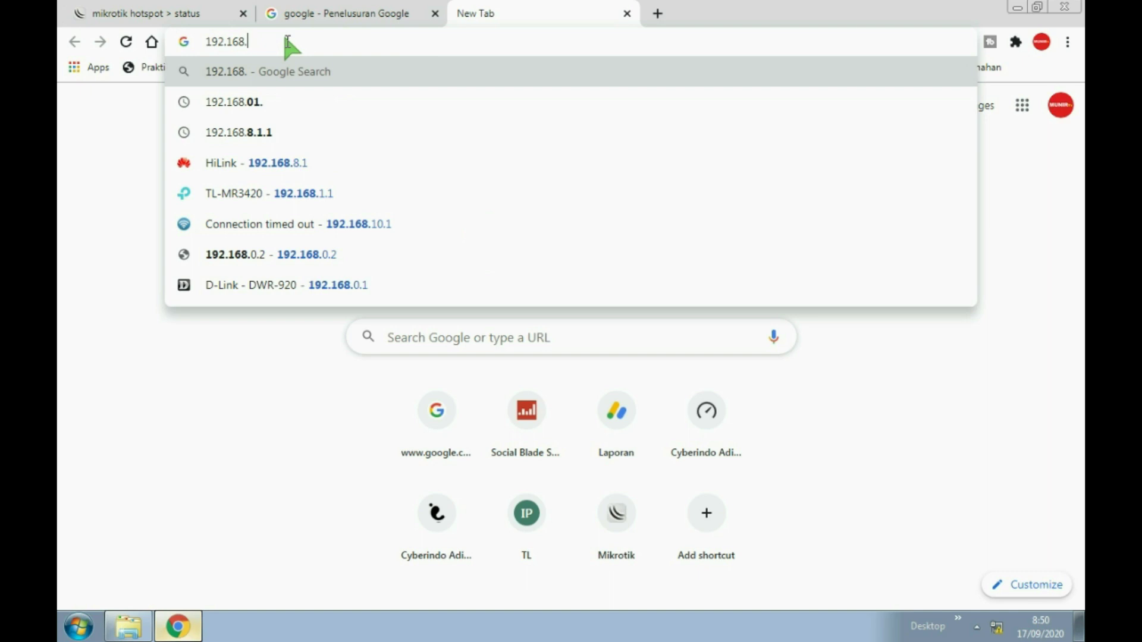
{"action": "type", "text": "0.1"}
{"action": "key", "text": "Return"}
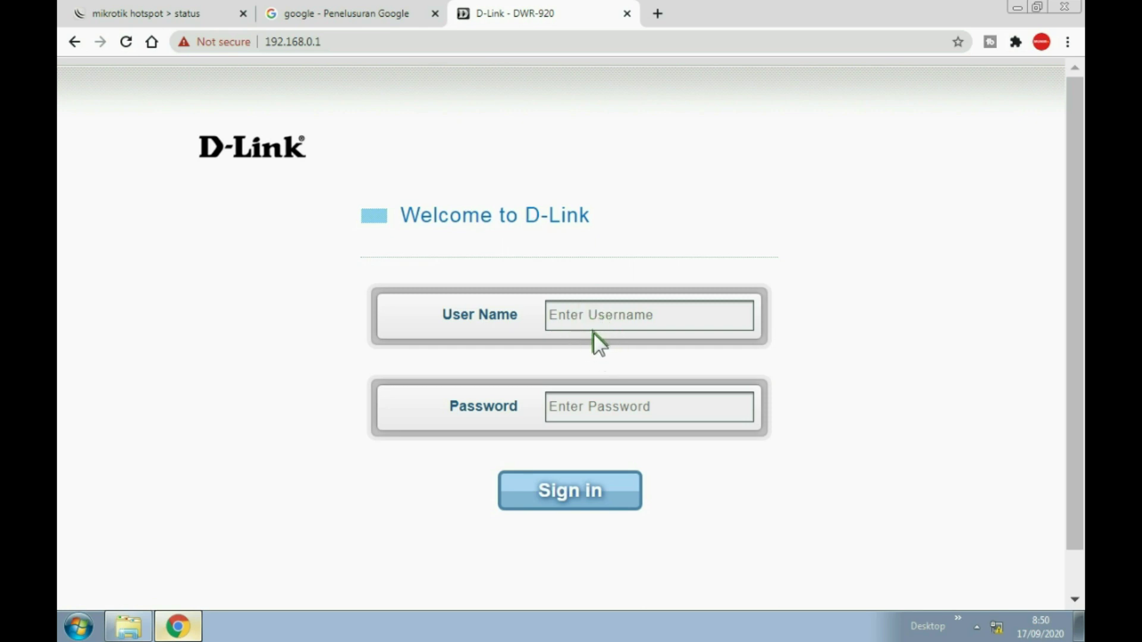
Fill the router user name with the saved 'admin' entry and bring up available Wi-Fi networks.
{"action": "left_click", "coordinate": [577, 321]}
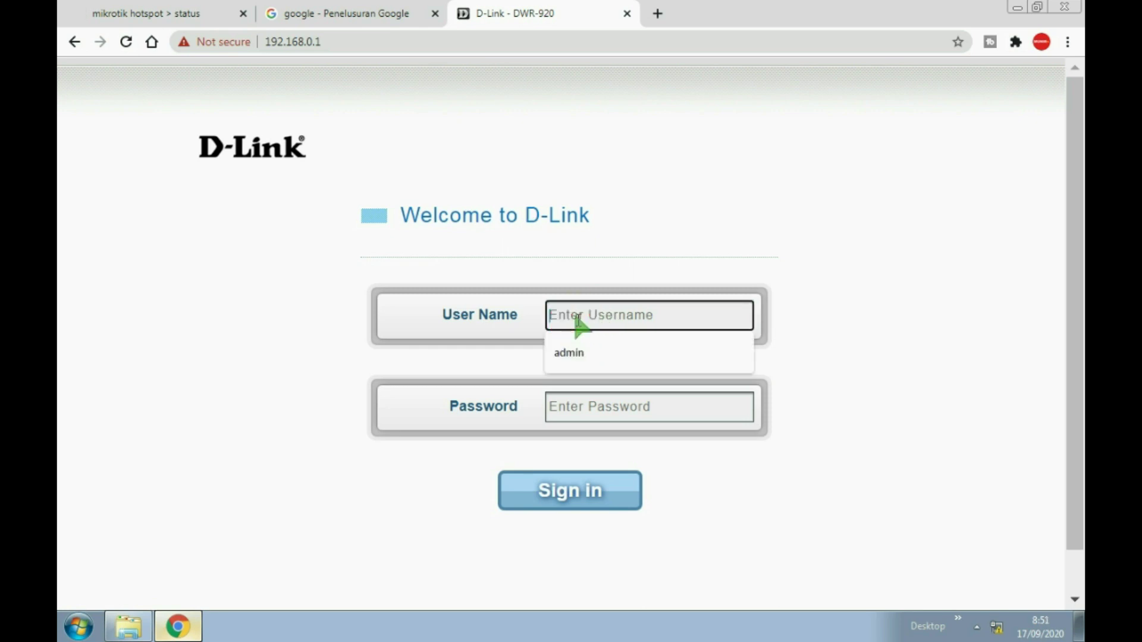
{"action": "left_click", "coordinate": [576, 354]}
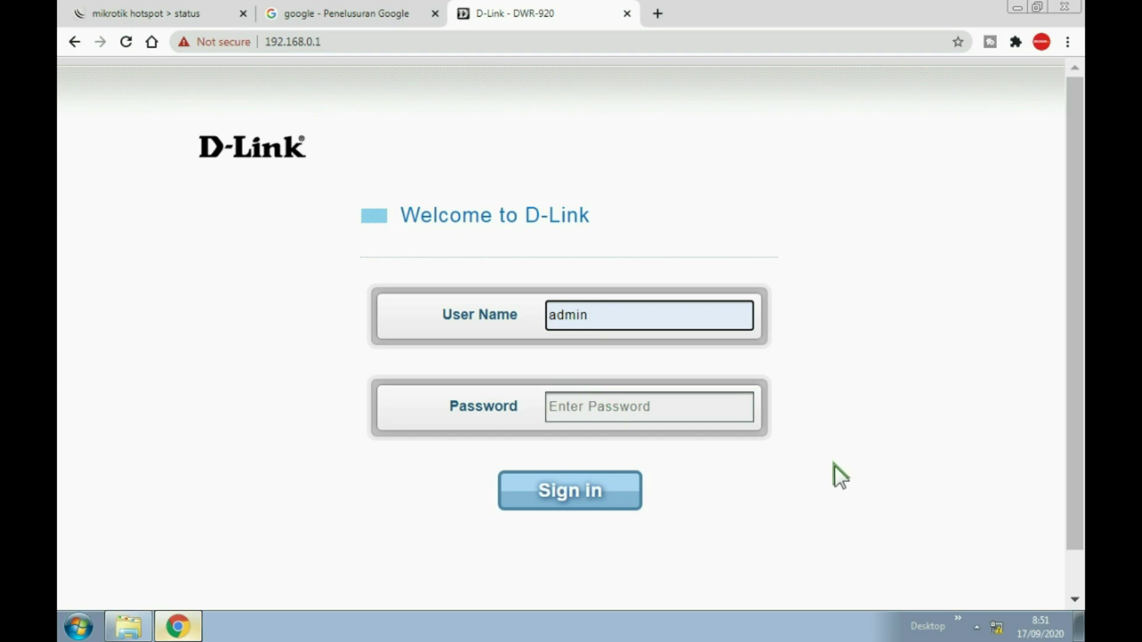
{"action": "left_click", "coordinate": [996, 628]}
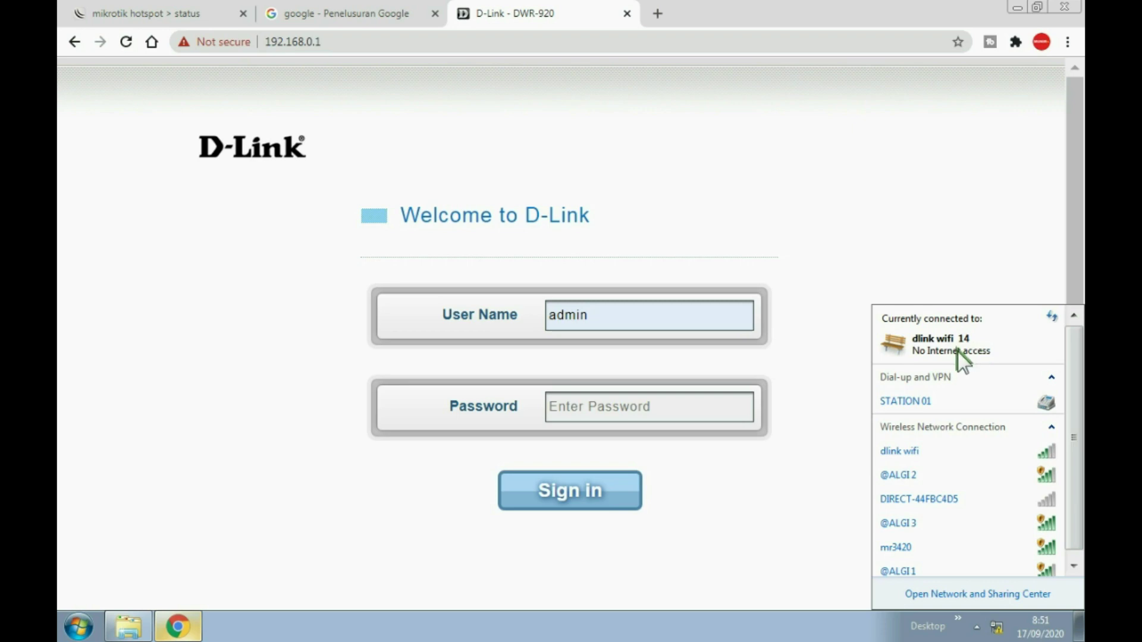
Connect the PC to the mr3420 wireless network.
{"action": "left_click", "coordinate": [903, 546]}
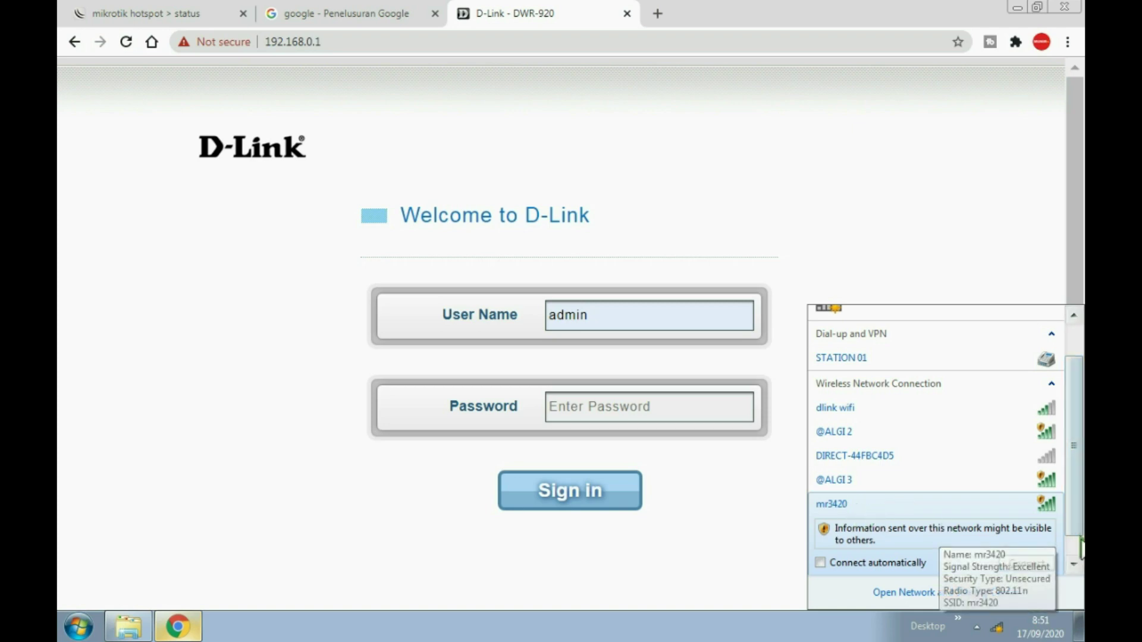
{"action": "left_click", "coordinate": [1033, 562]}
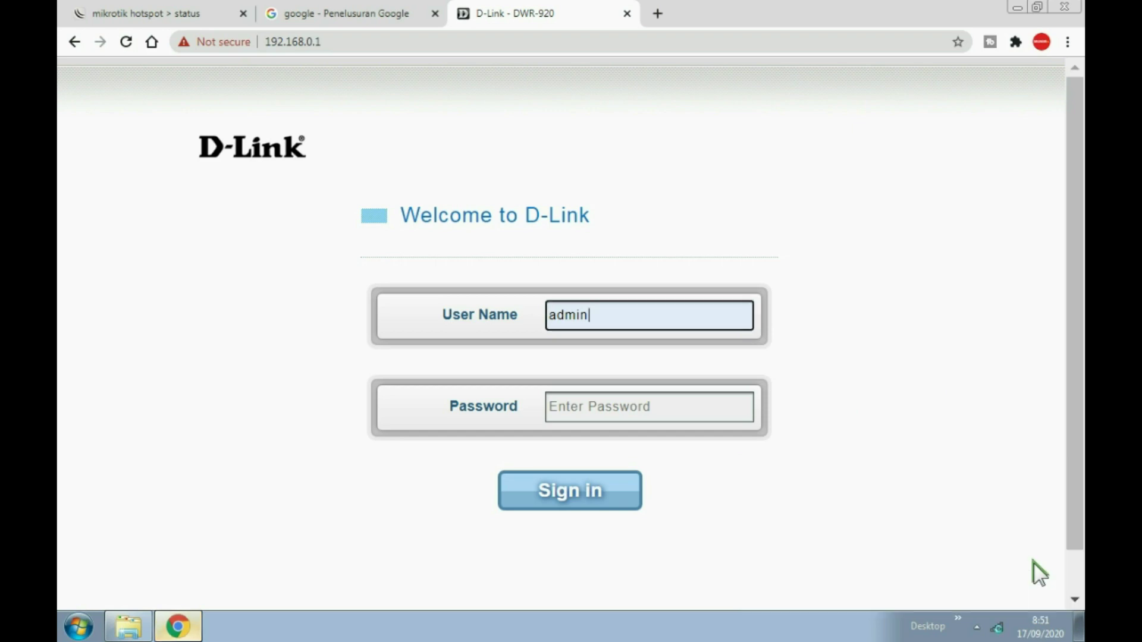
{"action": "left_click", "coordinate": [998, 629]}
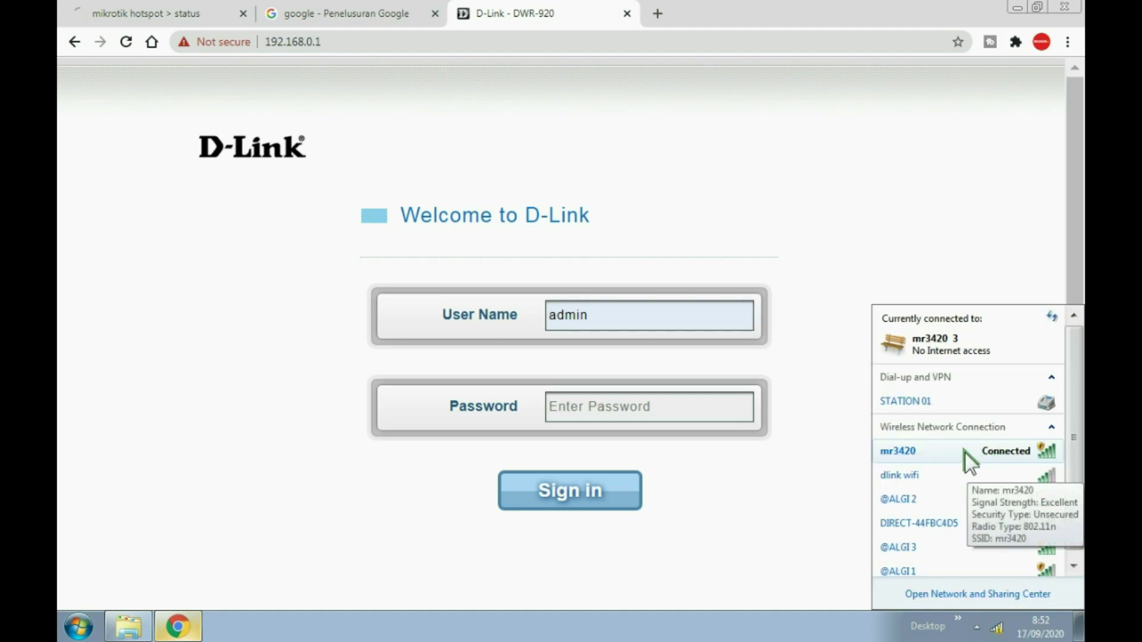
Check mr3420's IPv4 DHCP server and default gateway details, then open the hotspot sign-in window.
{"action": "double_click", "coordinate": [965, 452]}
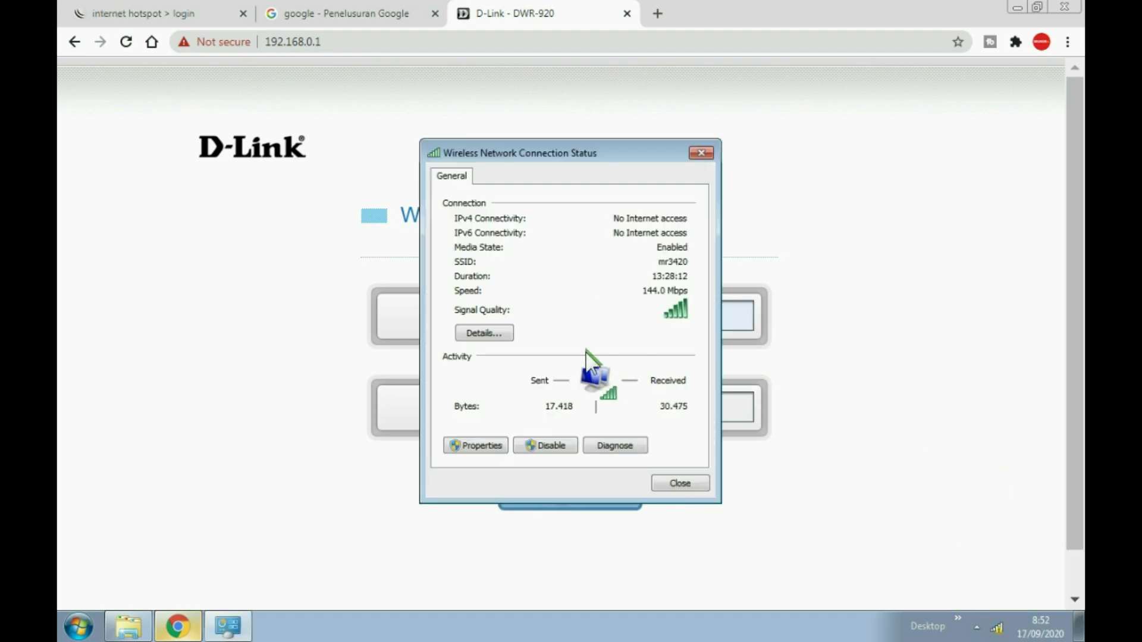
{"action": "left_click", "coordinate": [501, 331]}
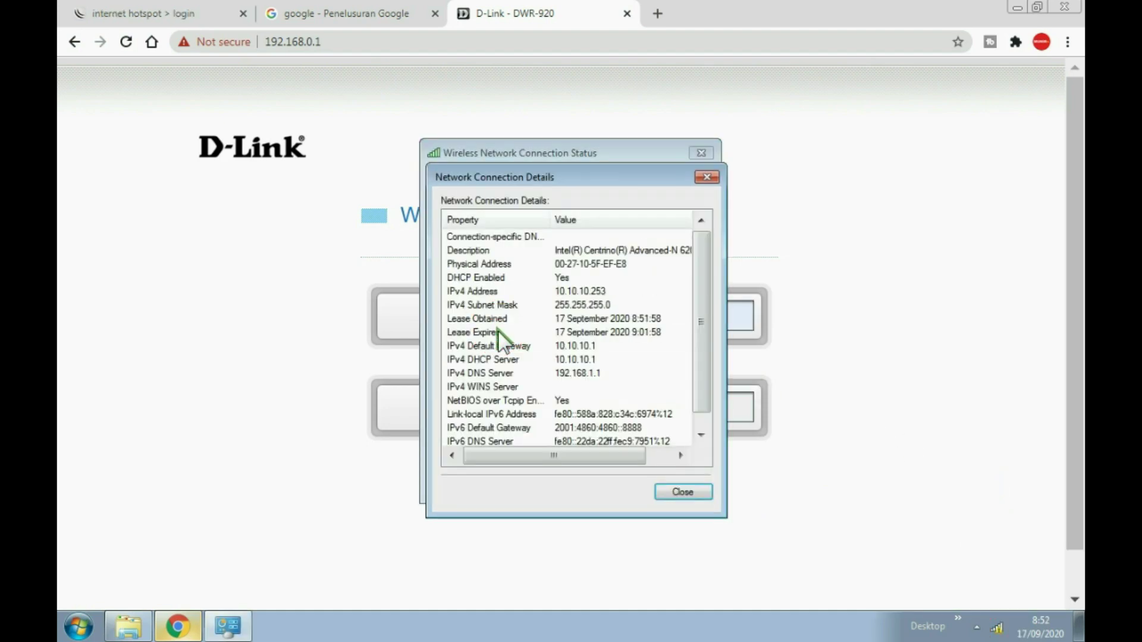
{"action": "left_click", "coordinate": [604, 357]}
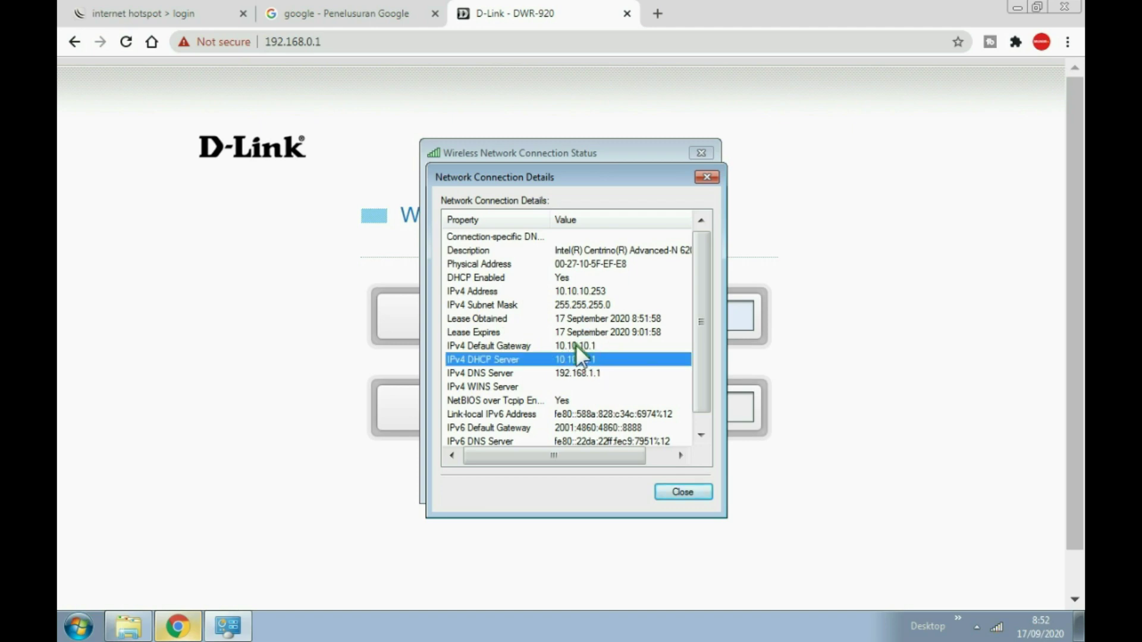
{"action": "left_click", "coordinate": [576, 345]}
{"action": "left_click", "coordinate": [693, 489]}
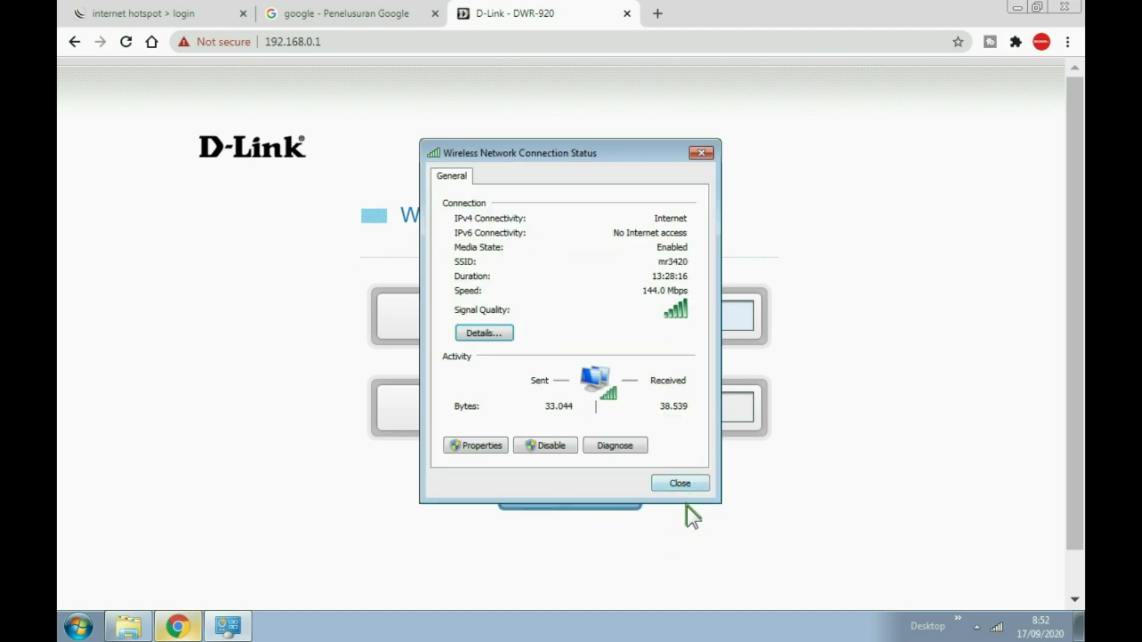
{"action": "left_click", "coordinate": [687, 484]}
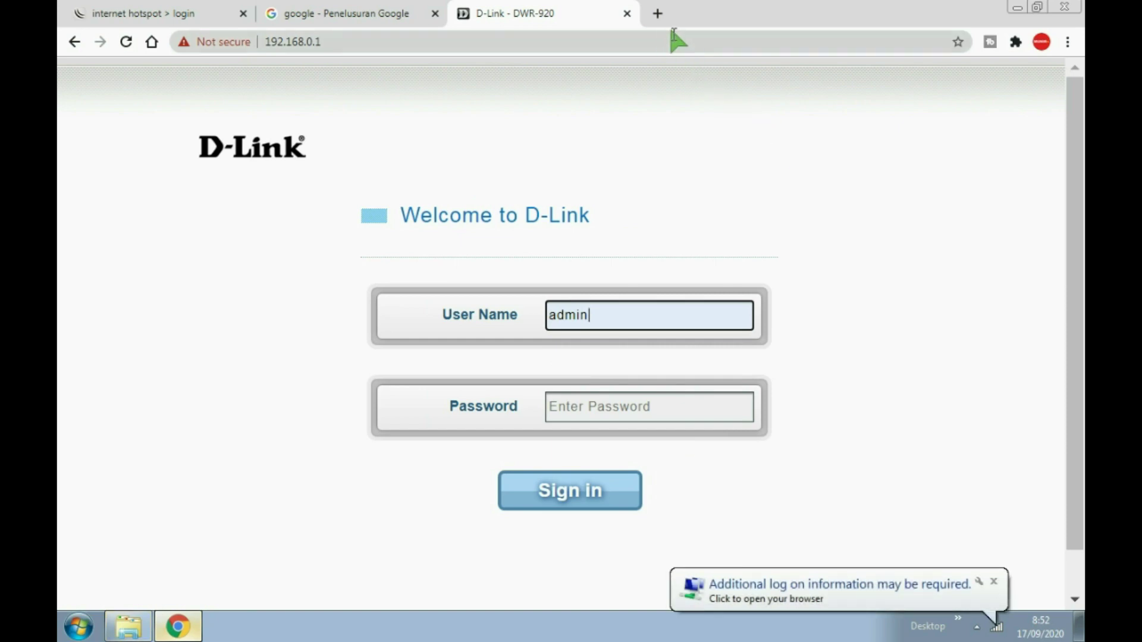
{"action": "left_click", "coordinate": [847, 586]}
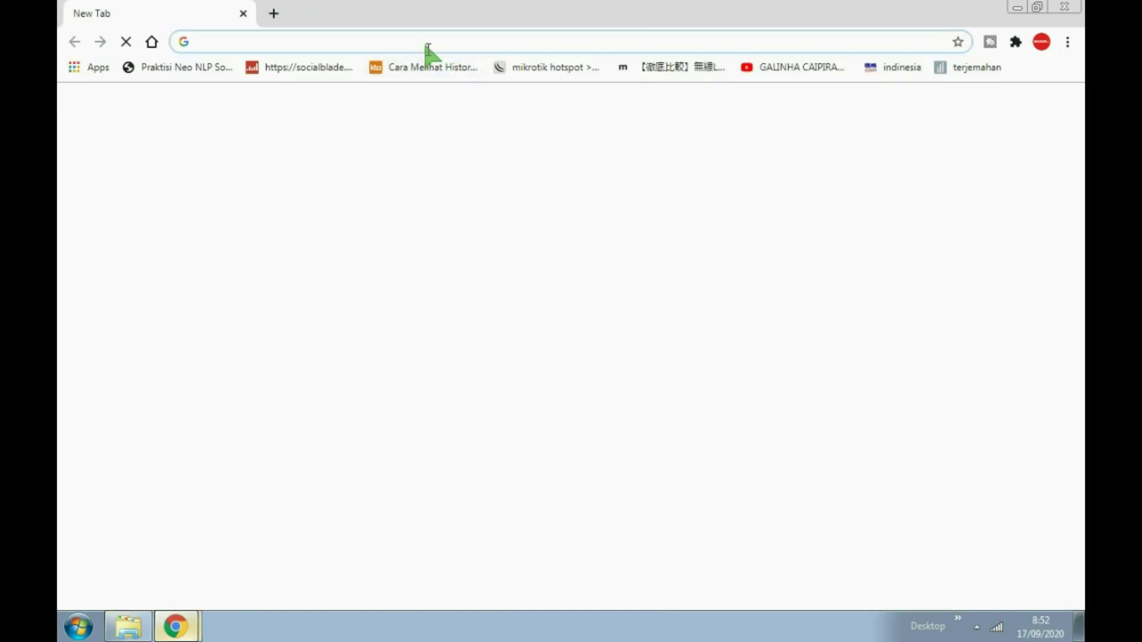
Go to 10.10.10.1 and log in to the hotspot with the second user's password.
{"action": "type", "text": "10.10.10.1"}
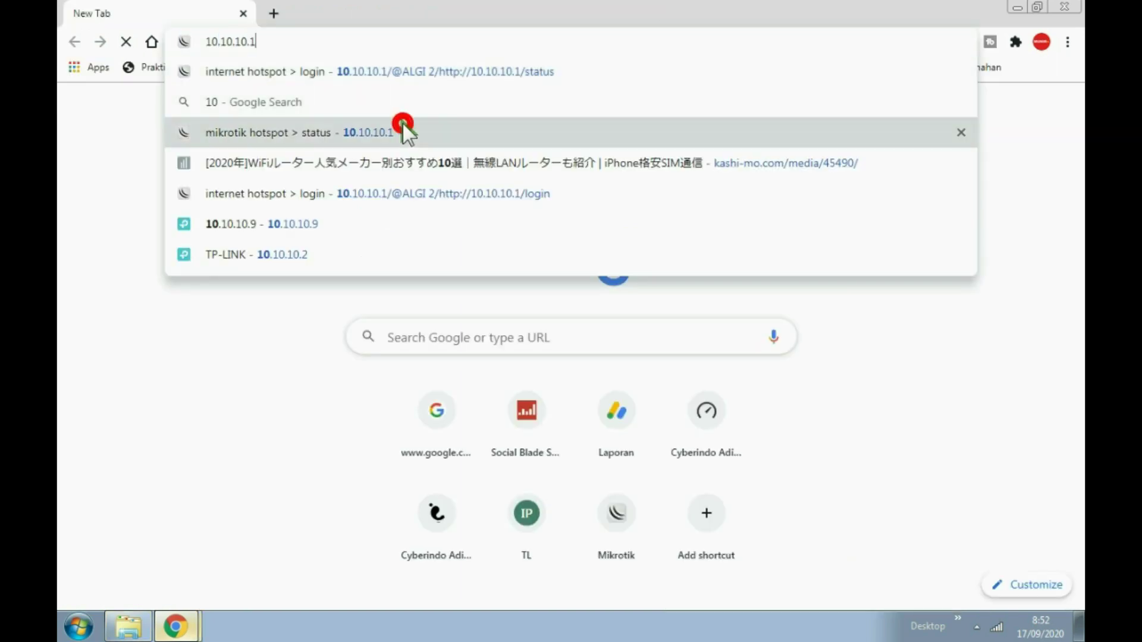
{"action": "left_click", "coordinate": [403, 123]}
{"action": "left_click", "coordinate": [611, 296]}
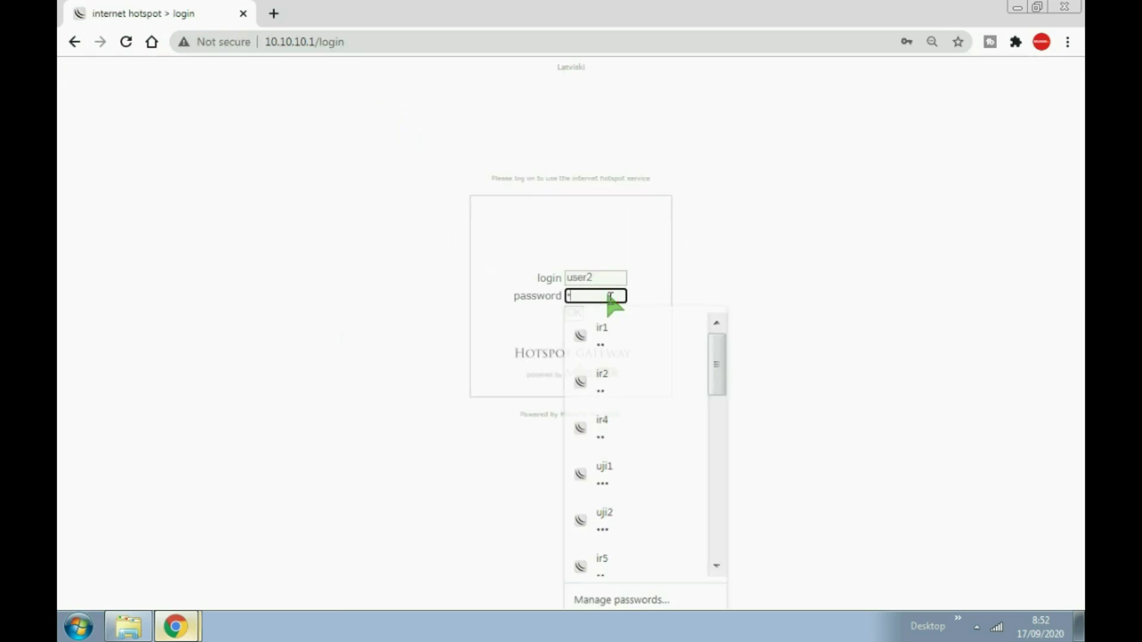
{"action": "type", "text": "12"}
{"action": "left_click", "coordinate": [575, 313]}
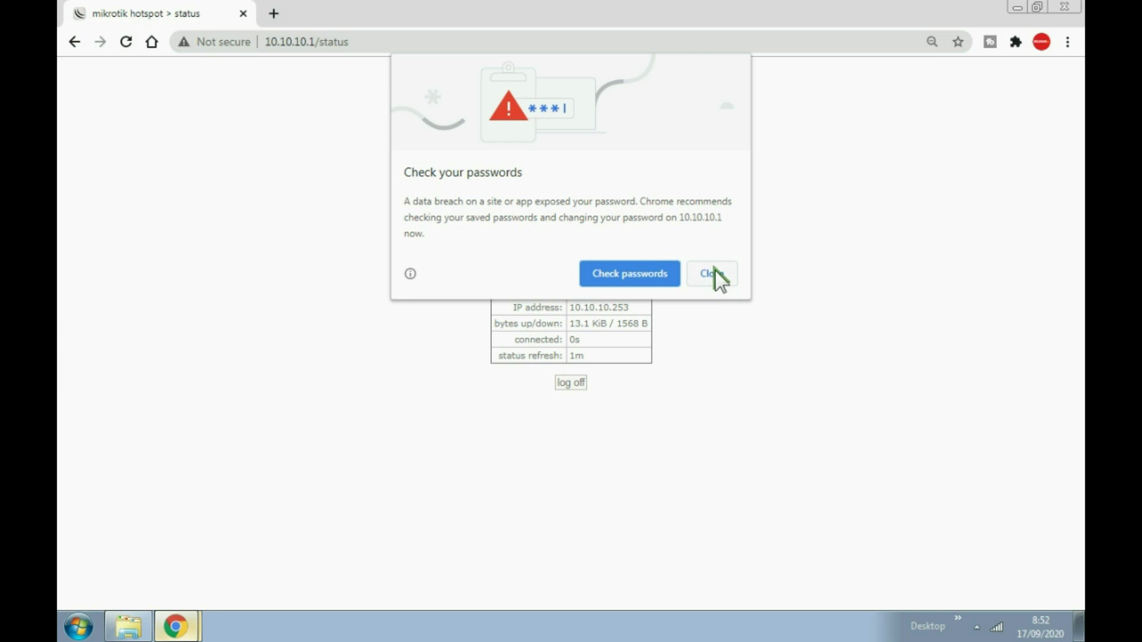
Dismiss the password breach warning, open a new tab, and close the hotspot status tab.
{"action": "left_click", "coordinate": [714, 272]}
{"action": "left_click", "coordinate": [275, 13]}
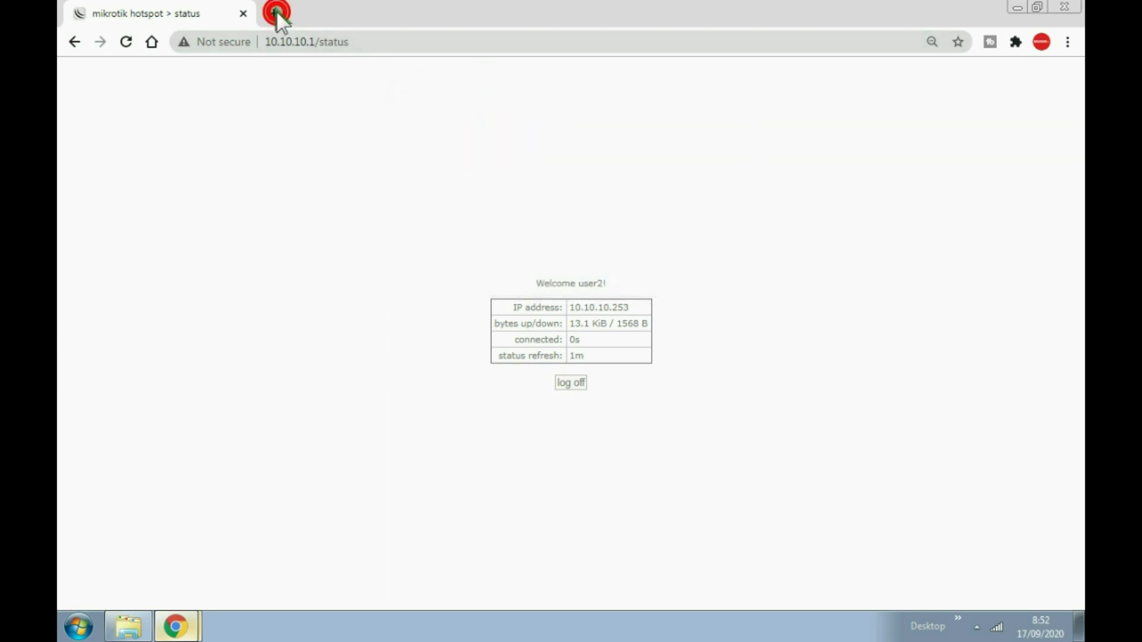
{"action": "left_click", "coordinate": [242, 13]}
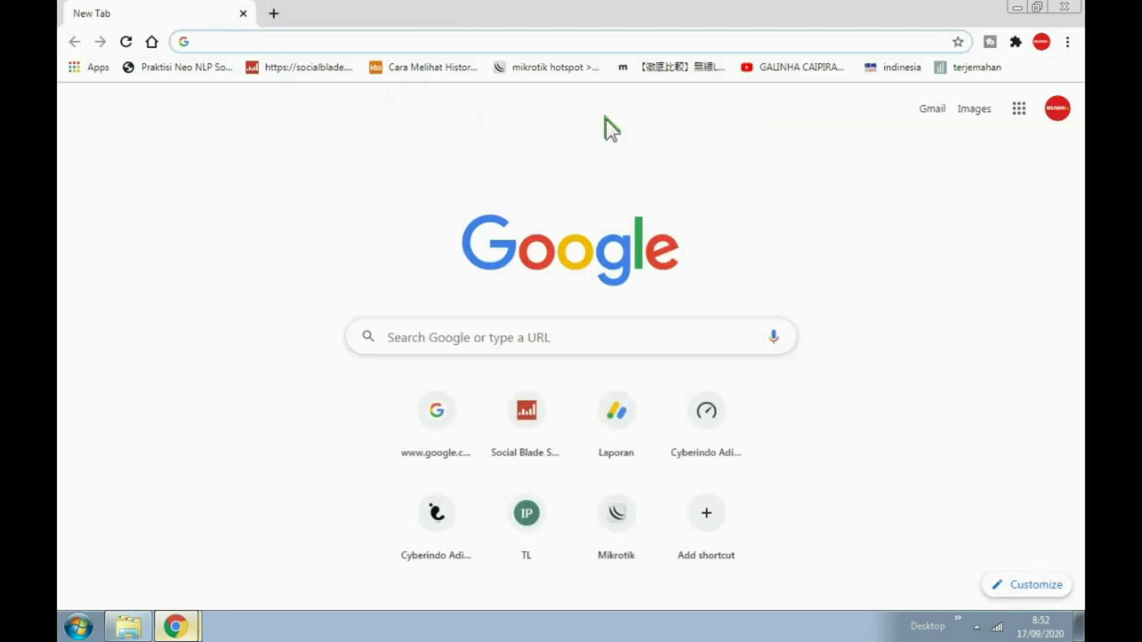